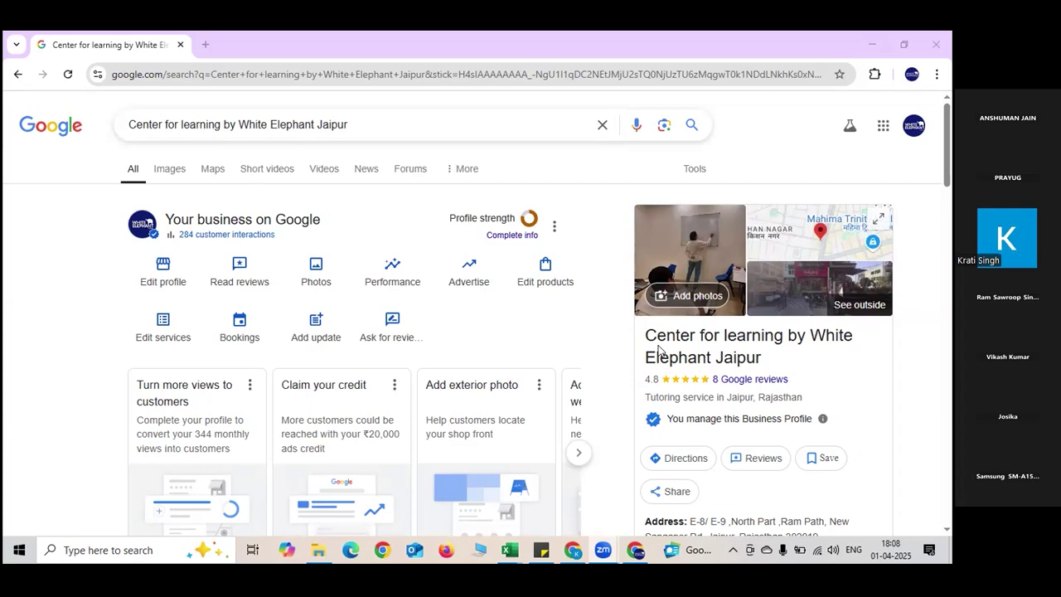
# Examine the business name in the listing and its pending edit in the profile's business information, leaving the information unchanged.
pyautogui.moveTo(646, 336); pyautogui.dragTo(829, 360)
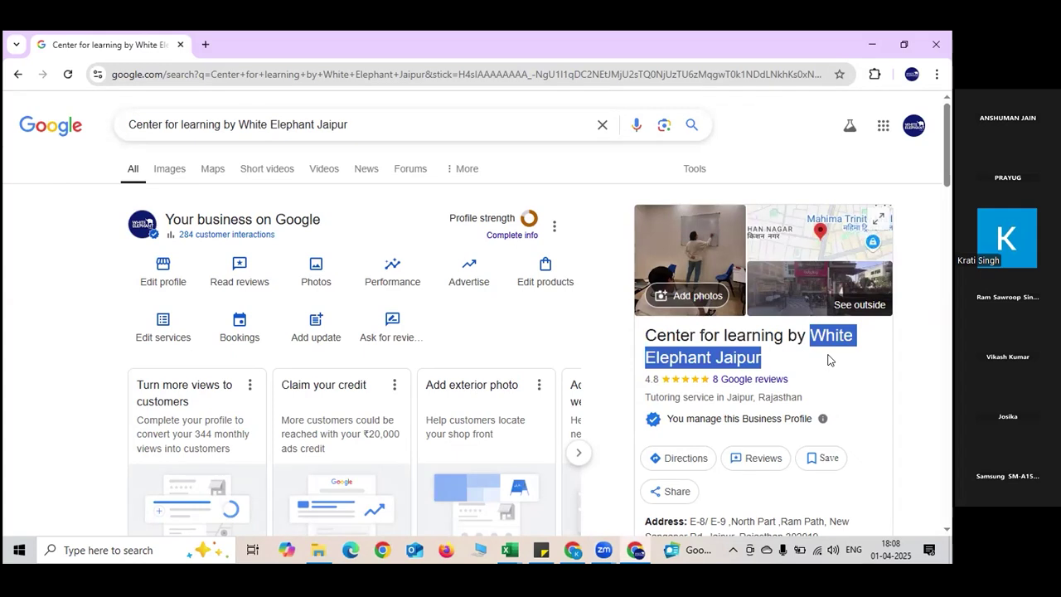
pyautogui.moveTo(647, 335); pyautogui.dragTo(784, 330)
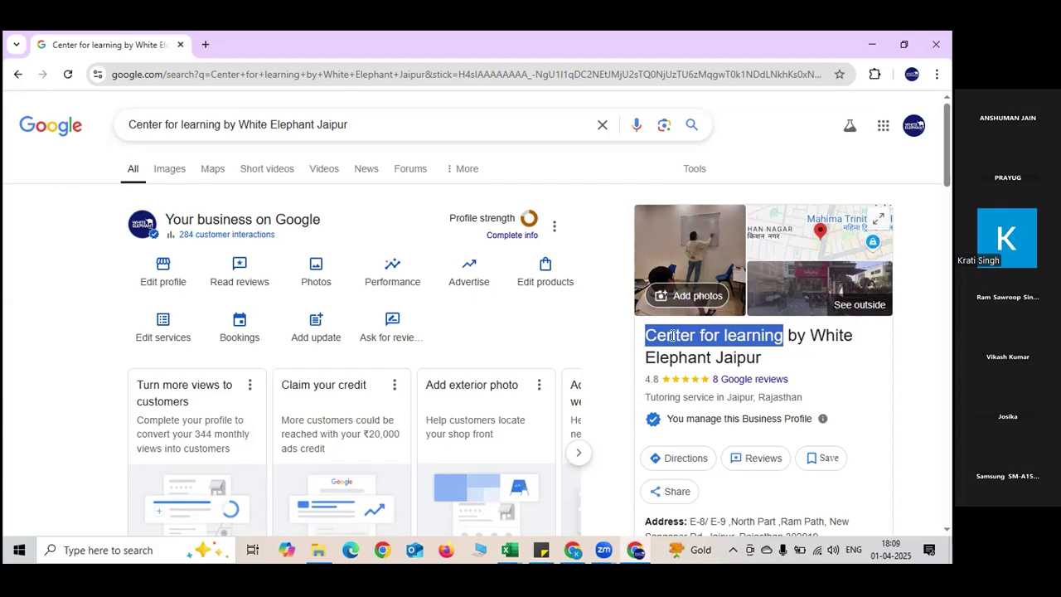
pyautogui.click(164, 272)
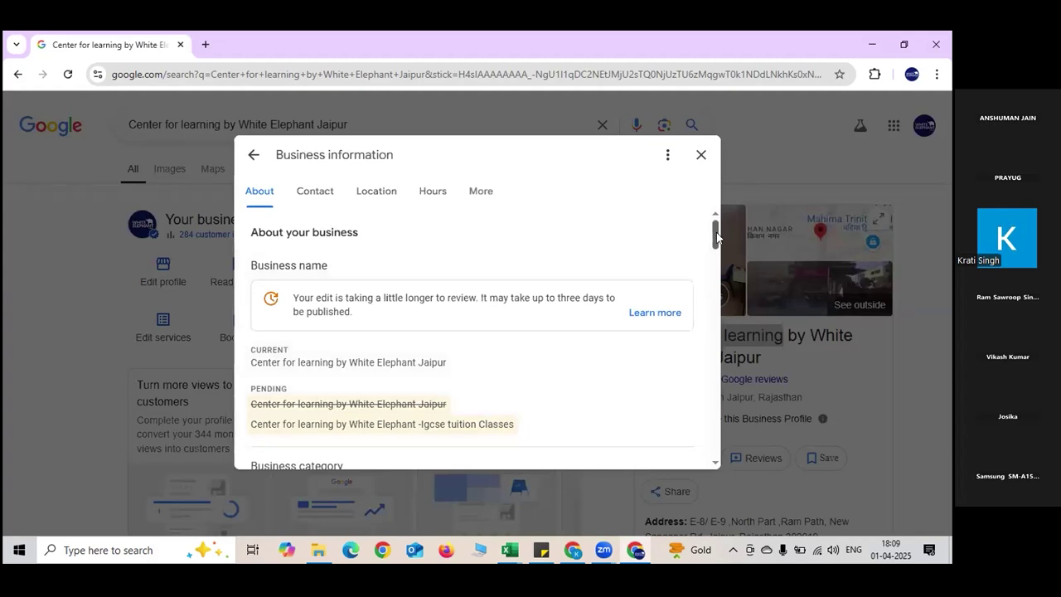
pyautogui.scroll(-1, 715, 236)
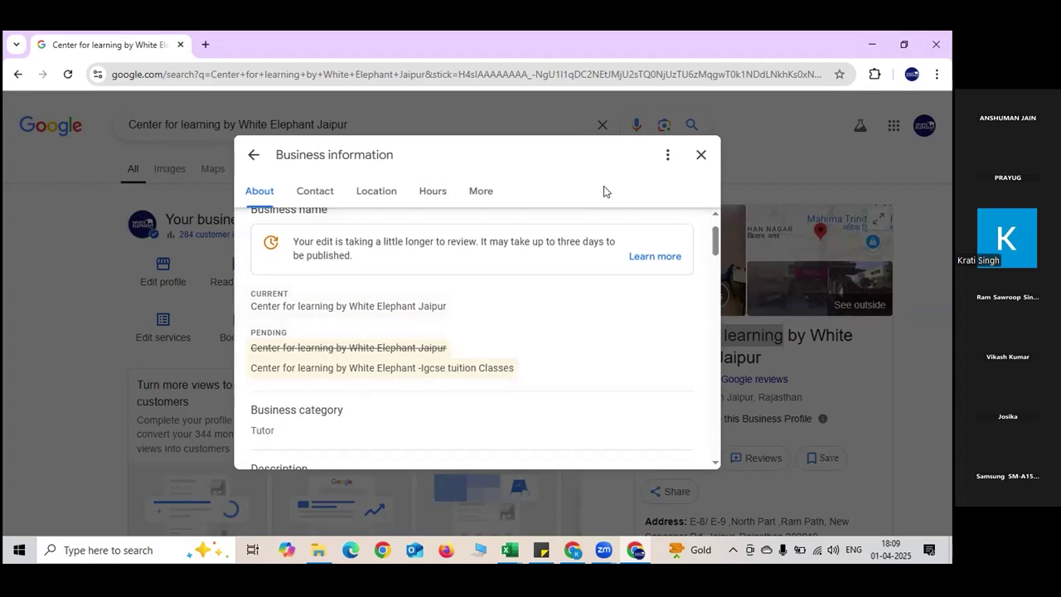
pyautogui.click(705, 155)
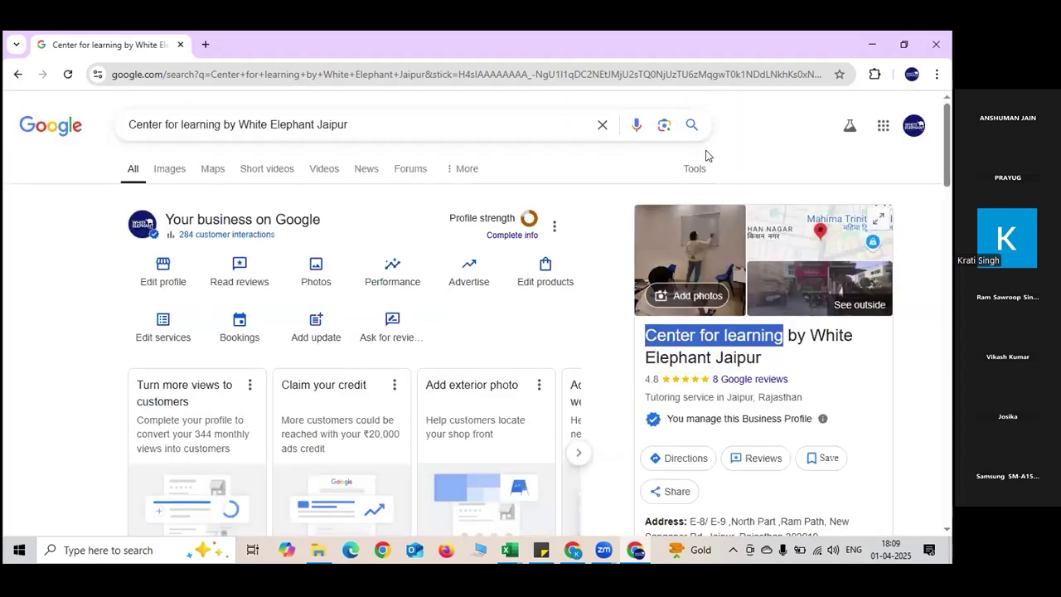
# Expand and read the full business description below the reviews in the White Elephant Jaipur listing.
pyautogui.moveTo(946, 131); pyautogui.dragTo(951, 286)
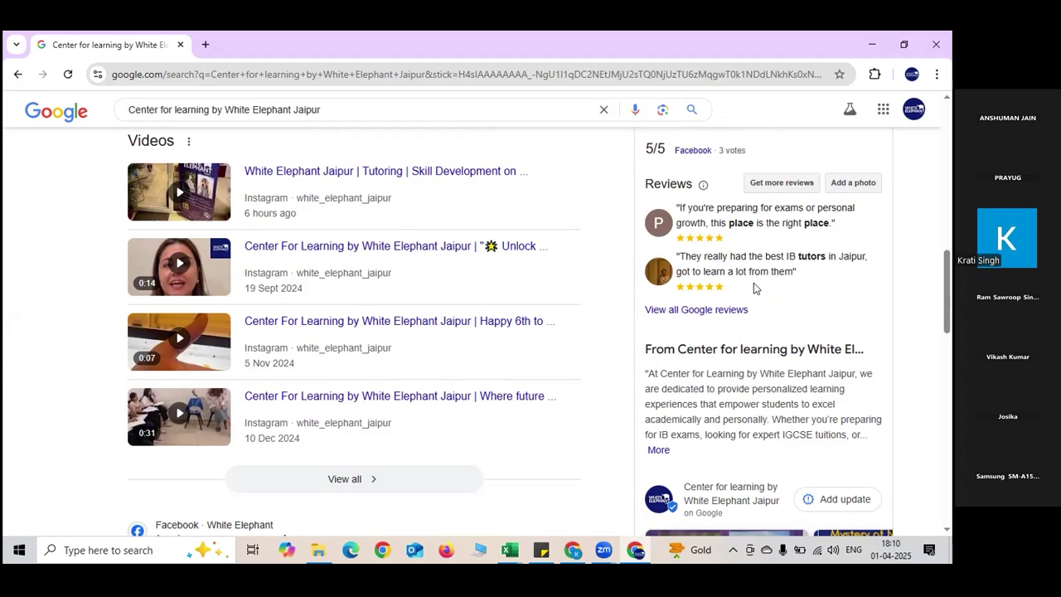
pyautogui.moveTo(950, 278); pyautogui.dragTo(951, 308)
pyautogui.click(659, 279)
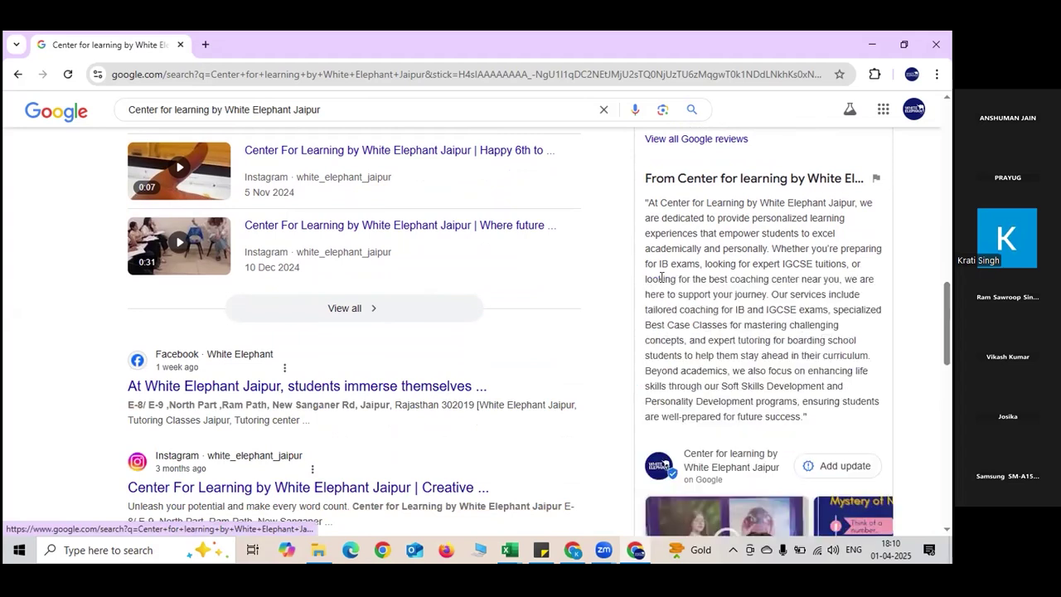
pyautogui.moveTo(645, 201); pyautogui.dragTo(833, 431)
pyautogui.click(833, 431)
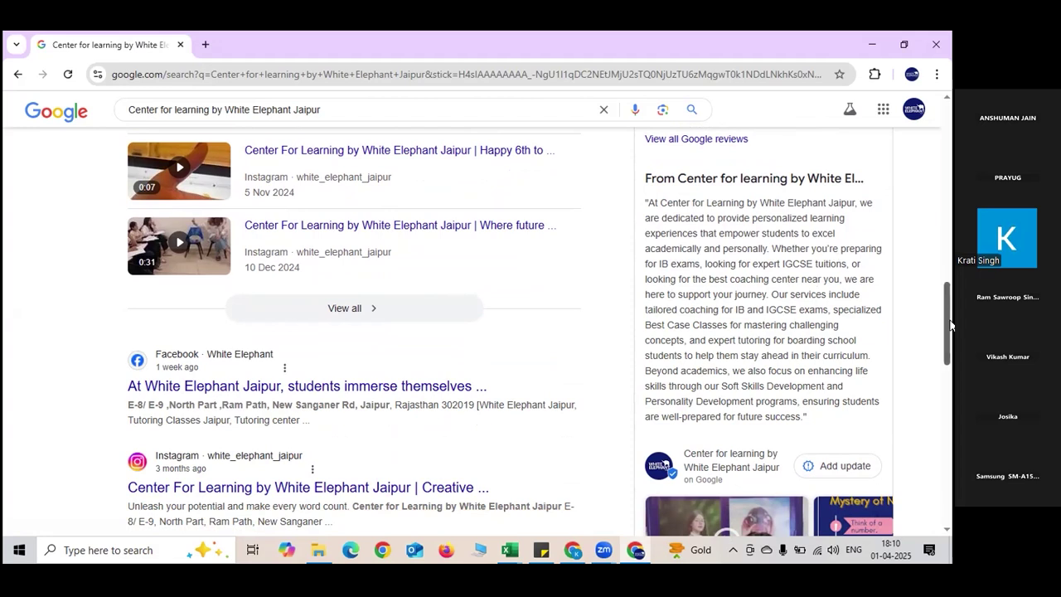
# Look over the business profile's extra options and copy the listing's share link.
pyautogui.scroll(5, 930, 249)
pyautogui.scroll(8, 930, 241)
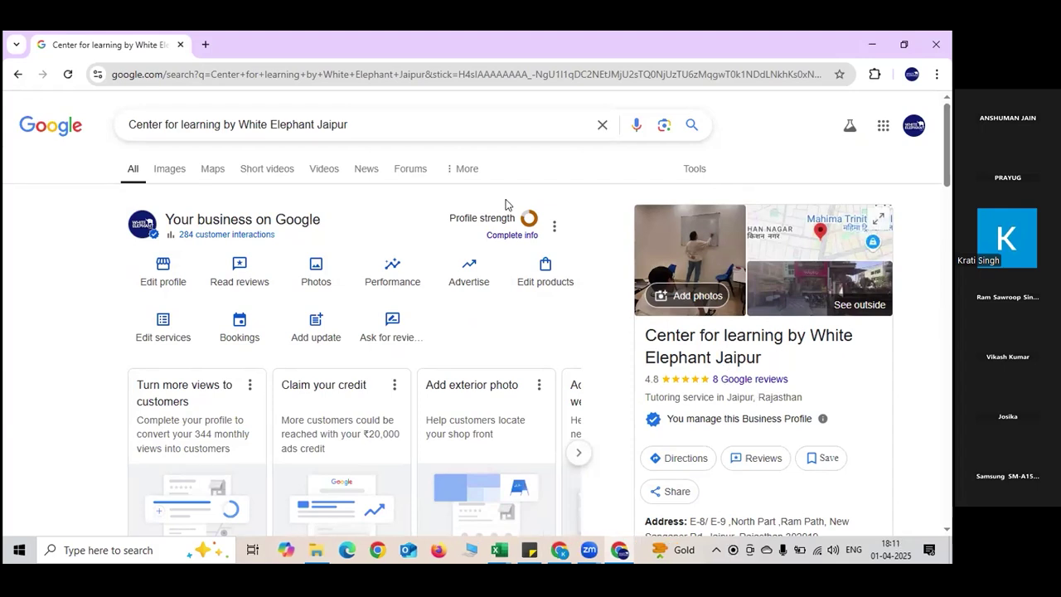
pyautogui.click(554, 226)
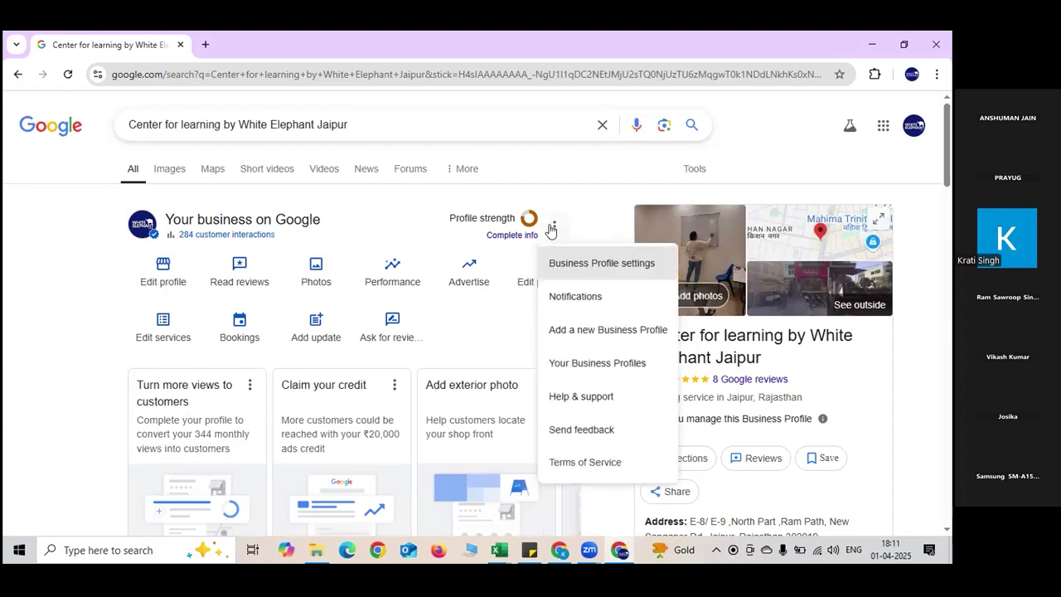
pyautogui.click(492, 279)
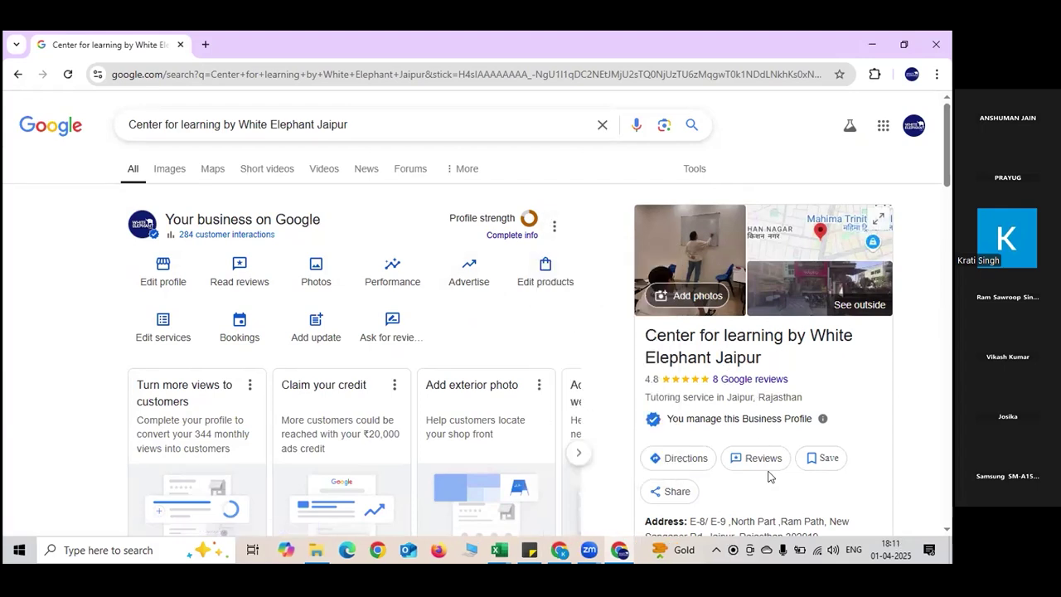
pyautogui.click(678, 493)
pyautogui.click(482, 394)
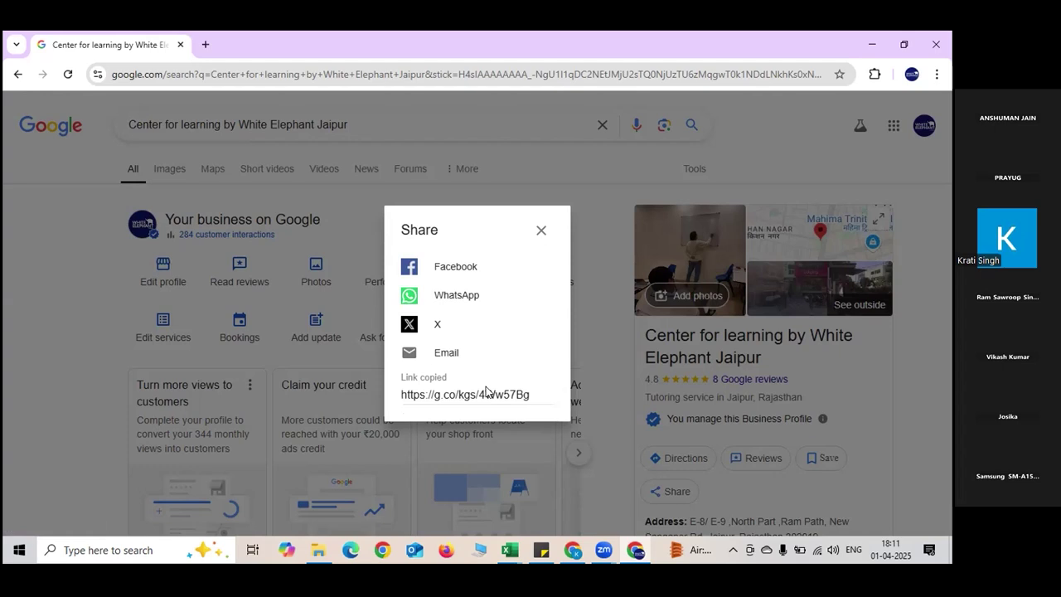
pyautogui.click(537, 242)
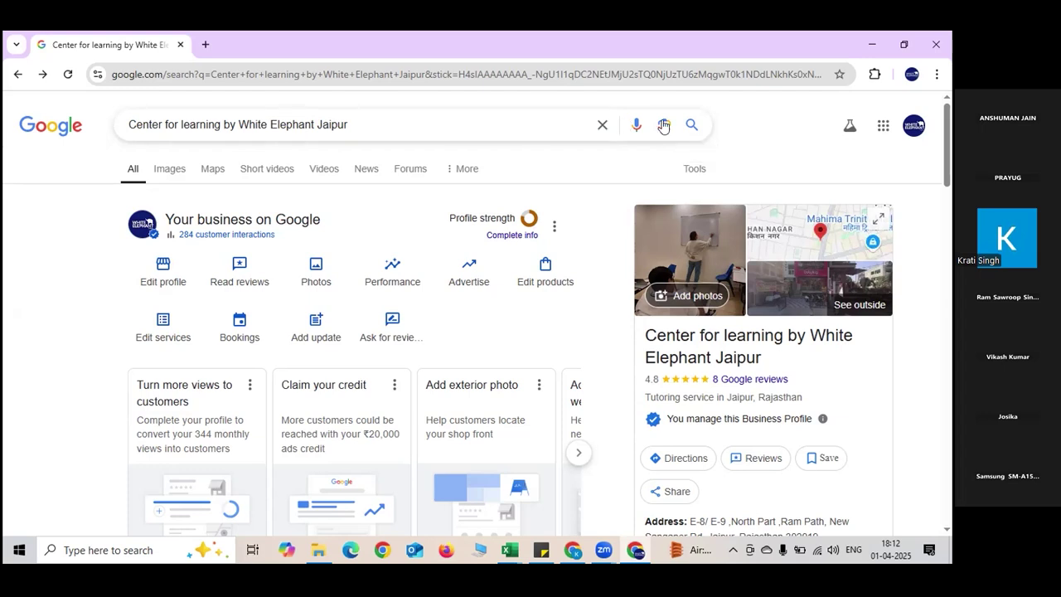
pyautogui.tripleClick(379, 118)
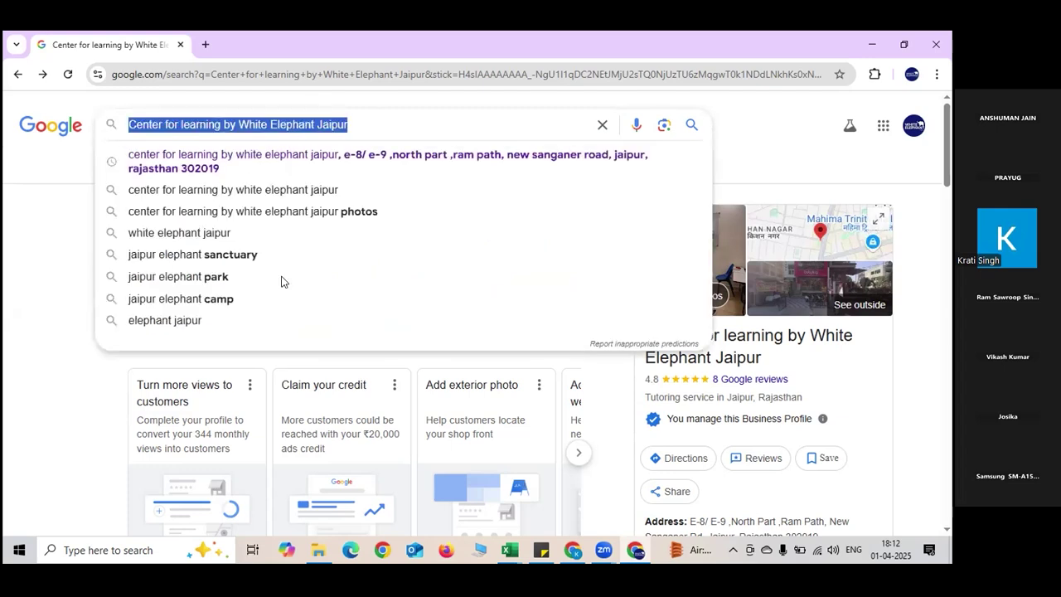
pyautogui.click(47, 413)
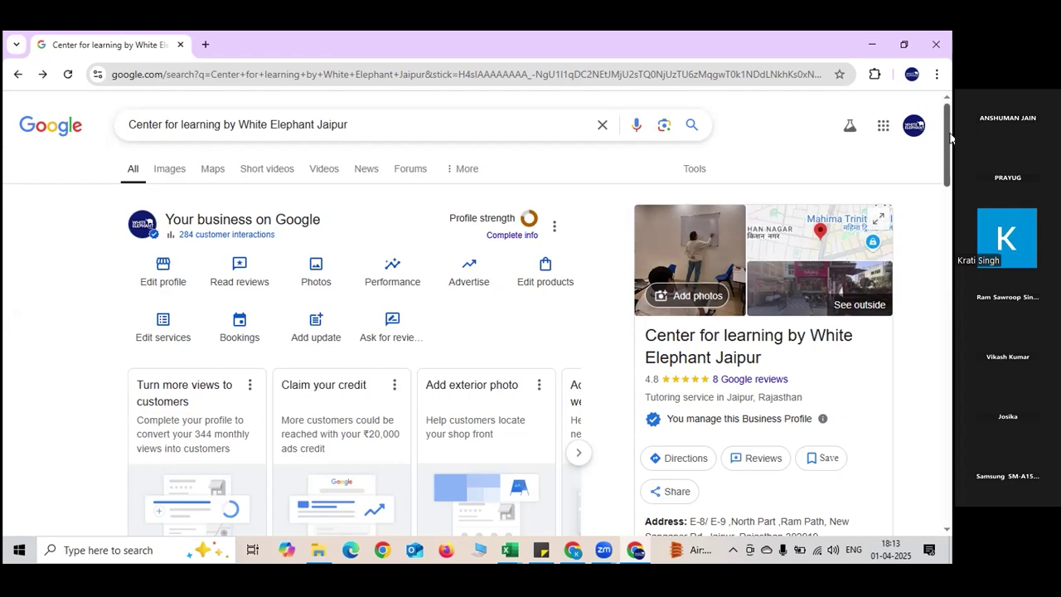
# Browse the updates posted by the business in its listing, moving through several older posts.
pyautogui.moveTo(945, 145); pyautogui.dragTo(943, 246)
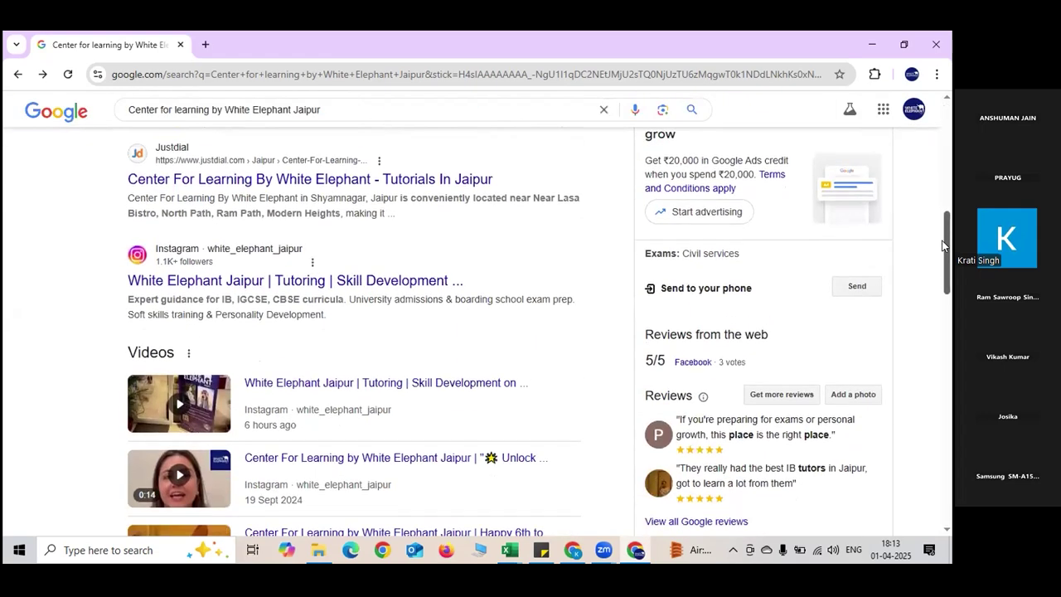
pyautogui.moveTo(942, 245); pyautogui.dragTo(951, 195)
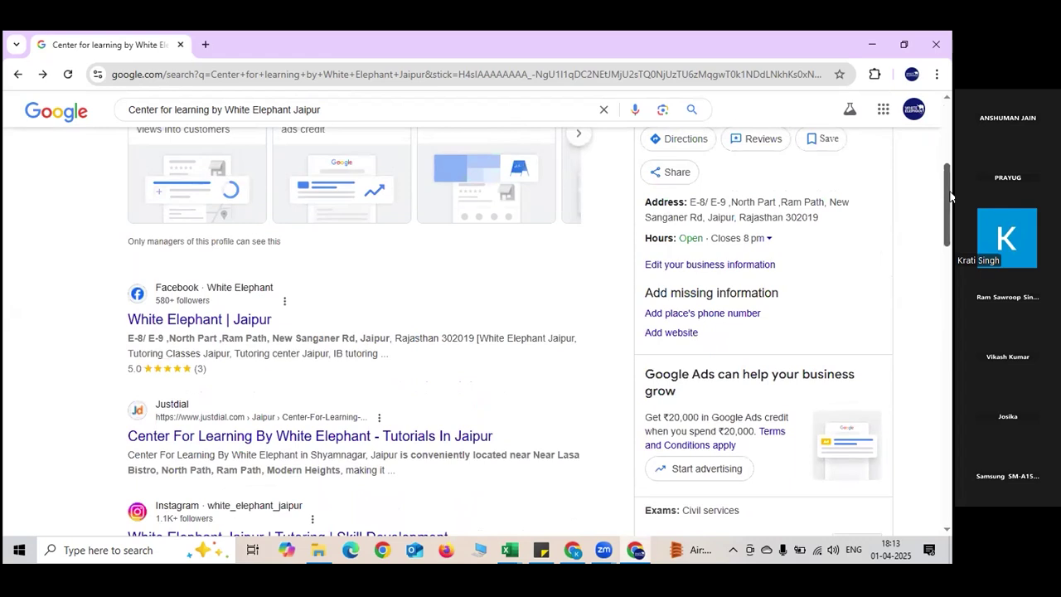
pyautogui.moveTo(946, 196); pyautogui.dragTo(944, 371)
pyautogui.click(876, 395)
pyautogui.click(876, 395)
pyautogui.click(876, 396)
pyautogui.click(881, 388)
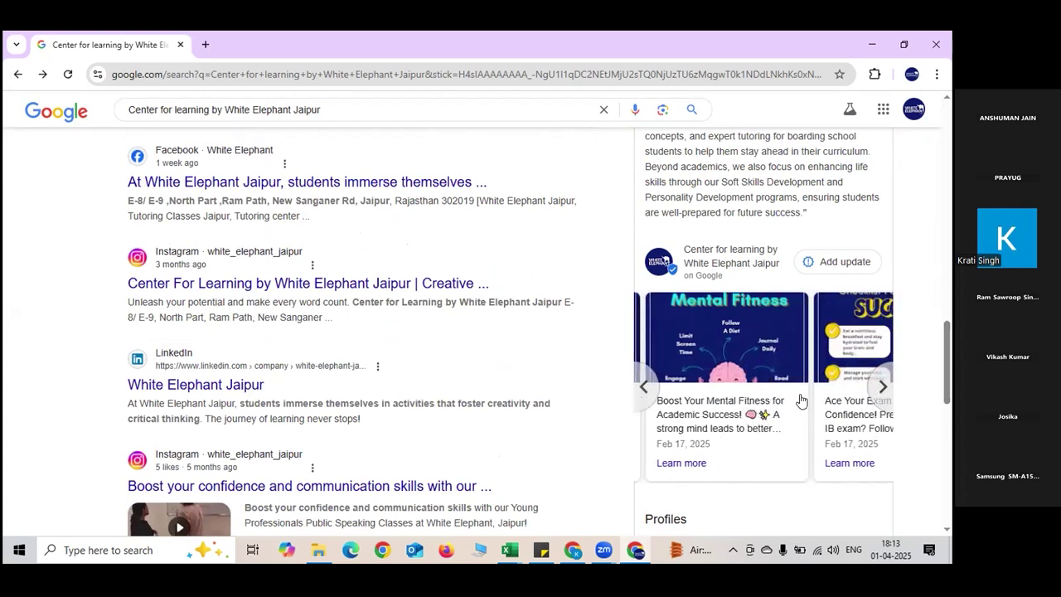
pyautogui.click(874, 394)
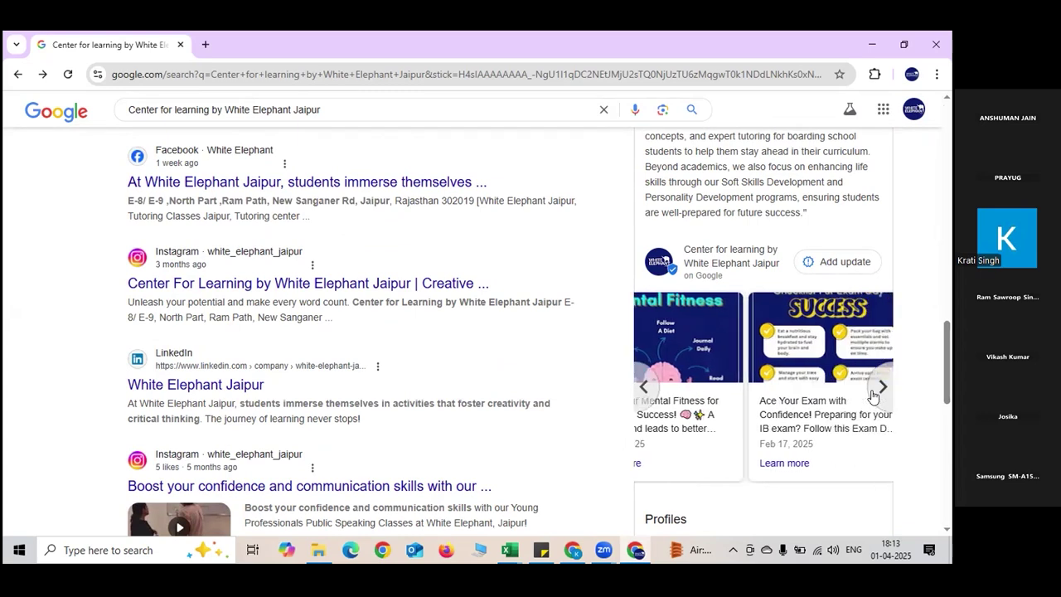
pyautogui.click(880, 387)
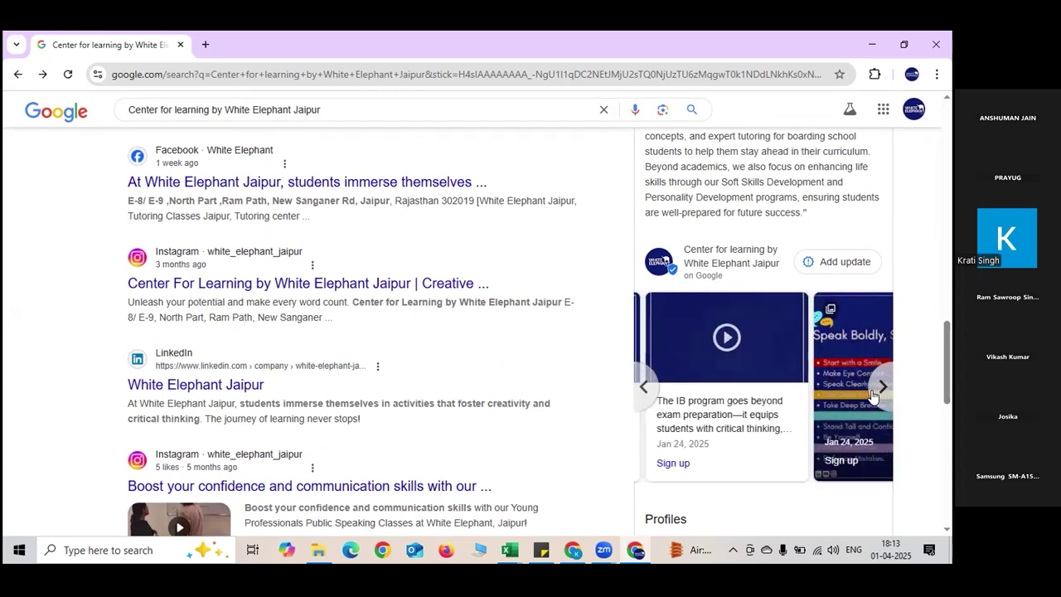
pyautogui.moveTo(947, 384); pyautogui.dragTo(939, 154)
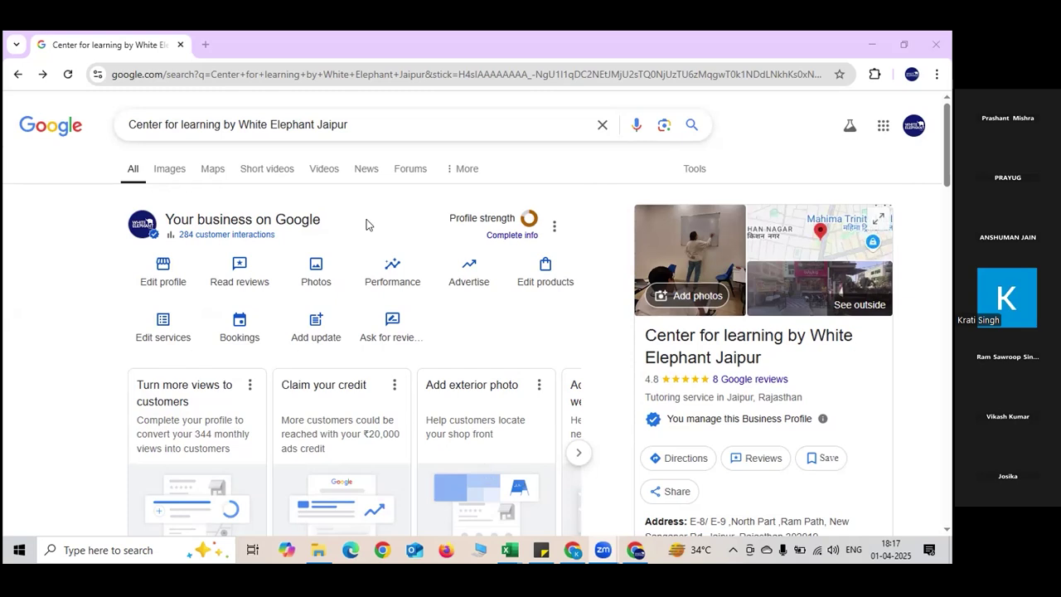
# Close the browser window showing the White Elephant Jaipur business profile.
pyautogui.click(936, 44)
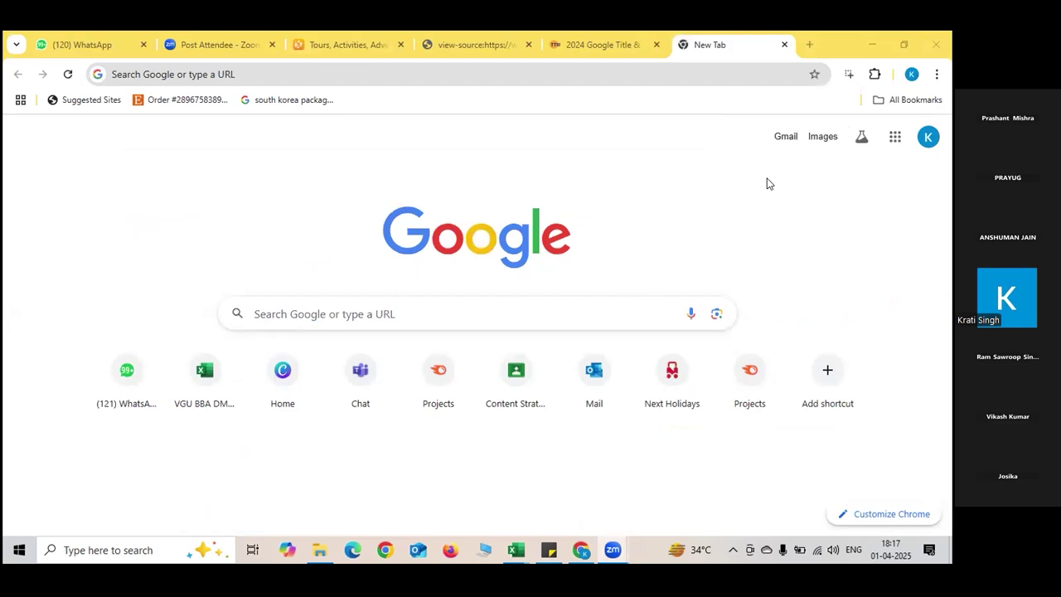
pyautogui.click(175, 74)
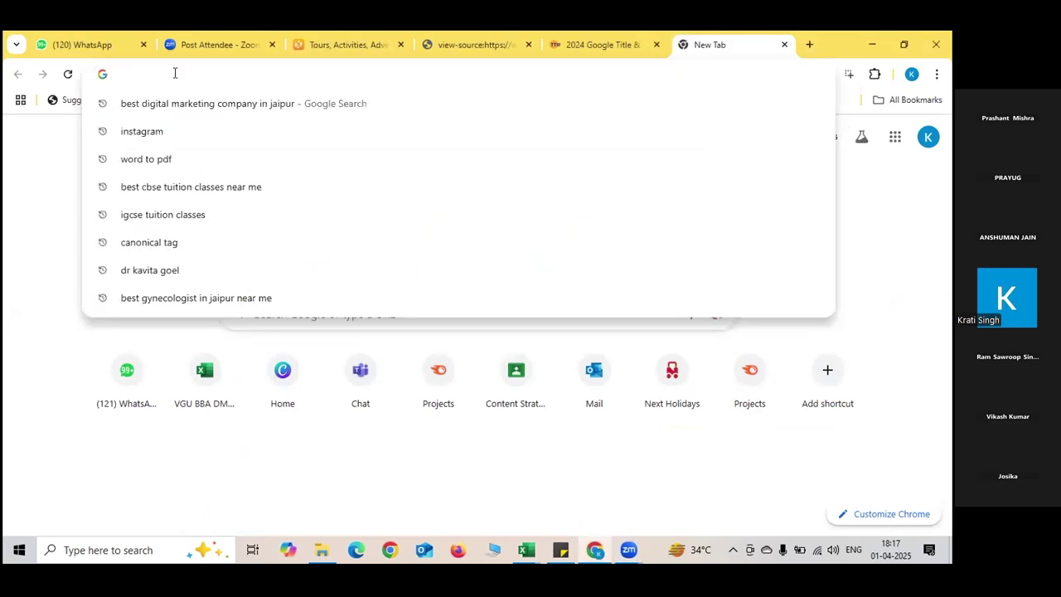
pyautogui.write('googl')
pyautogui.press('BackSpace')
pyautogui.press('BackSpace')
pyautogui.press('BackSpace')
pyautogui.press('BackSpace')
pyautogui.press('BackSpace')
pyautogui.press('BackSpace')
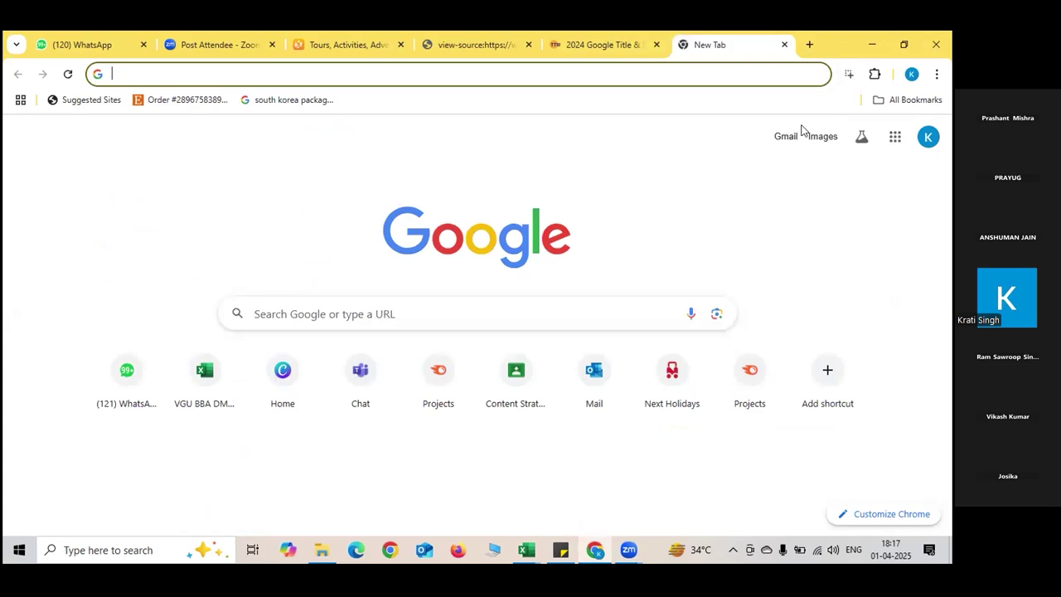
pyautogui.click(895, 139)
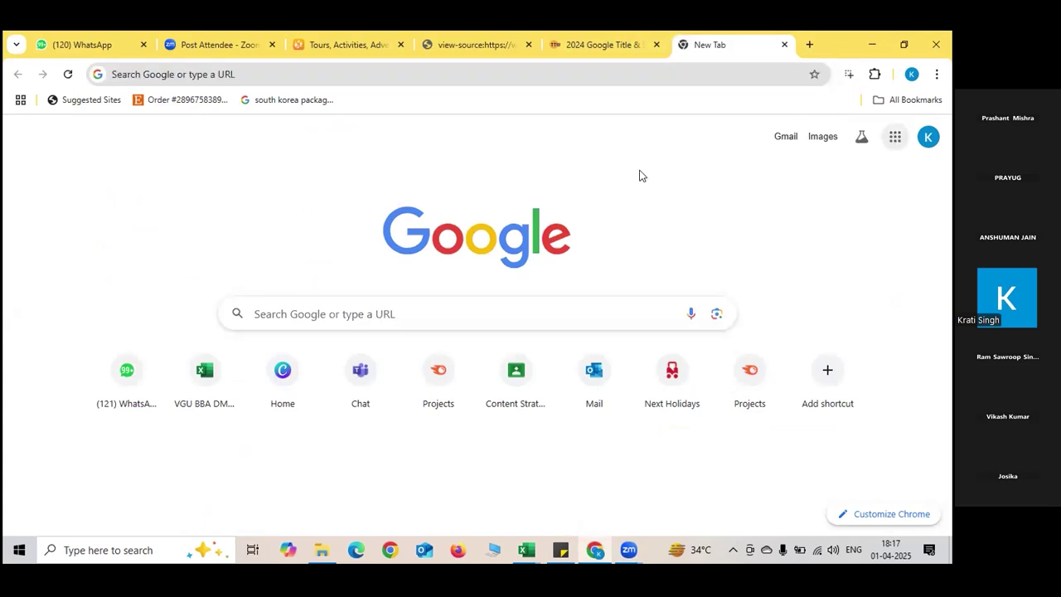
pyautogui.click(895, 137)
pyautogui.scroll(-1, 918, 174)
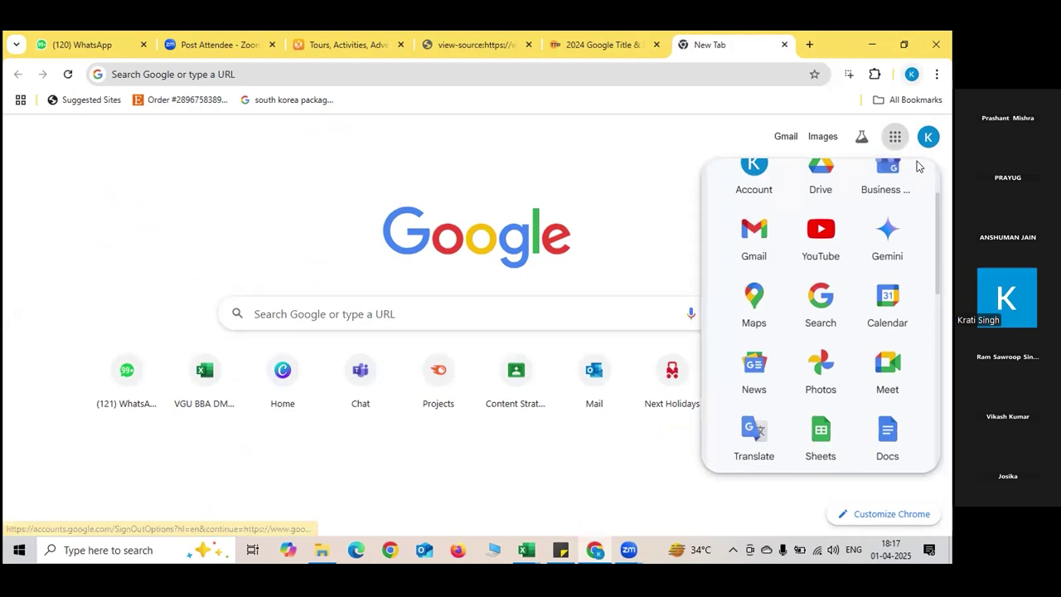
# Open a browser window under the second entry of the other Chrome profiles.
pyautogui.click(912, 74)
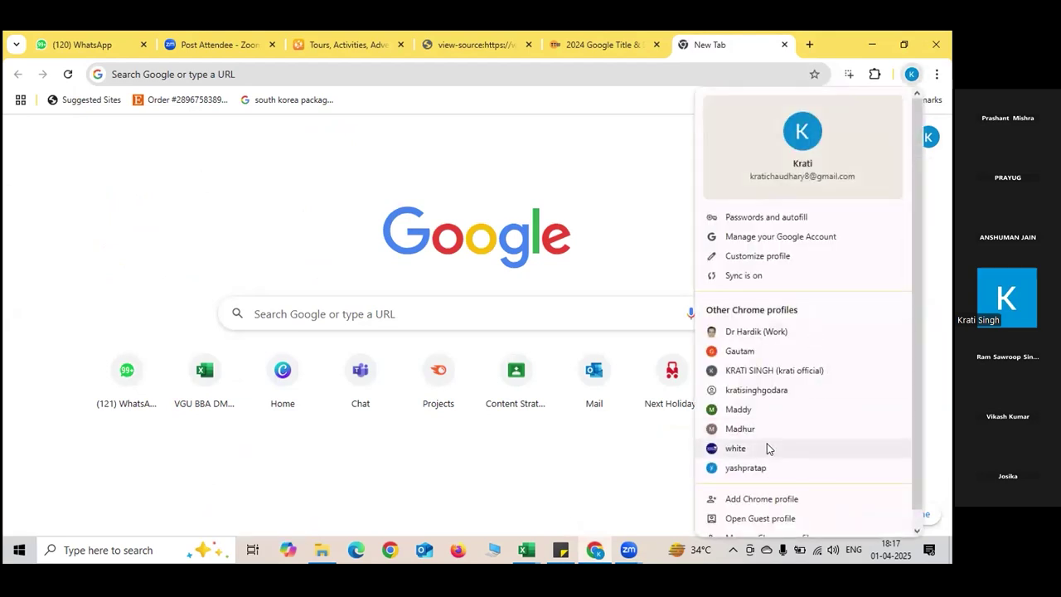
pyautogui.click(777, 358)
# Resume browsing "google search console" from the history and open the "Welcome to Google Search Console" page.
pyautogui.write('google')
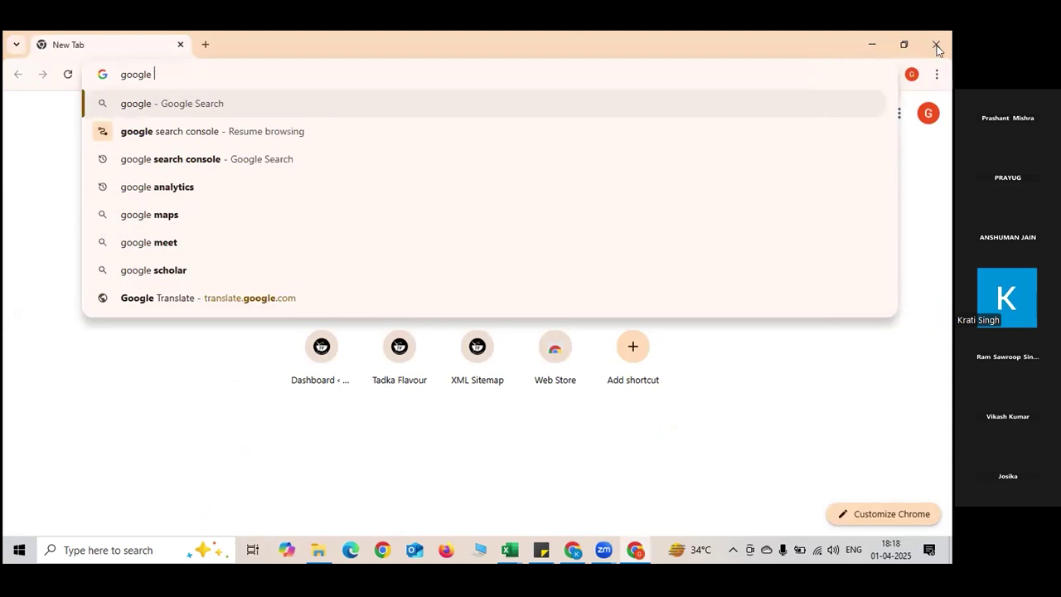
pyautogui.write('s')
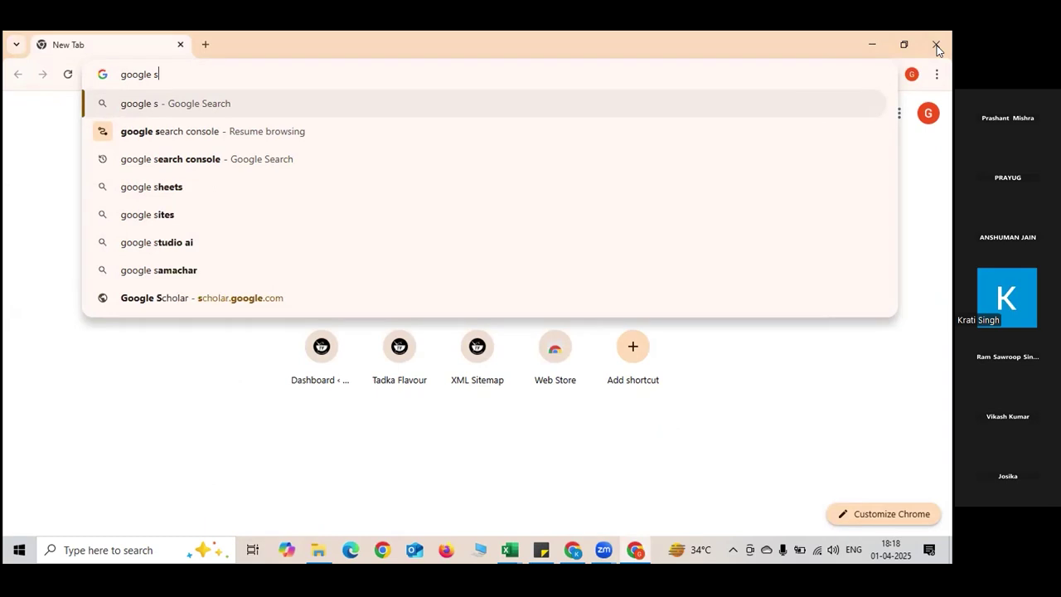
pyautogui.press('Down')
pyautogui.press('Return')
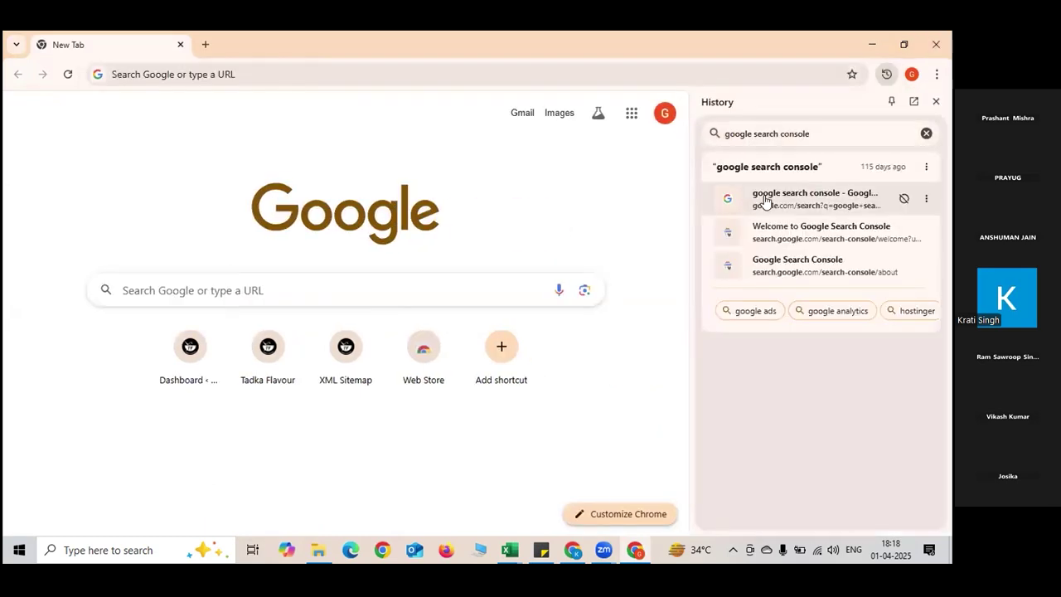
pyautogui.click(760, 230)
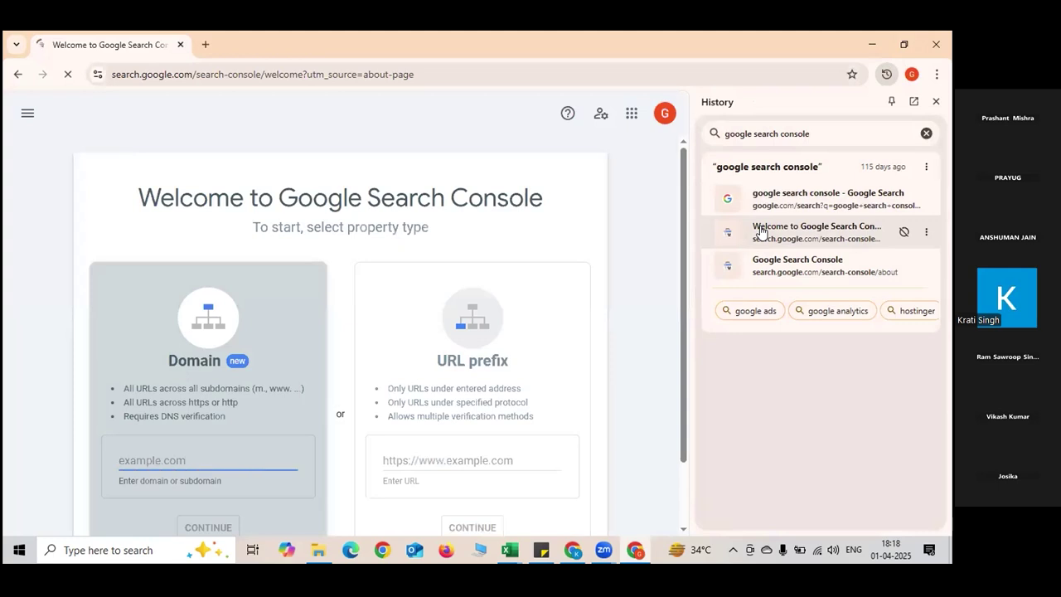
# Resume the "google search console" history again and open its earlier Google Search entry.
pyautogui.doubleClick(206, 74)
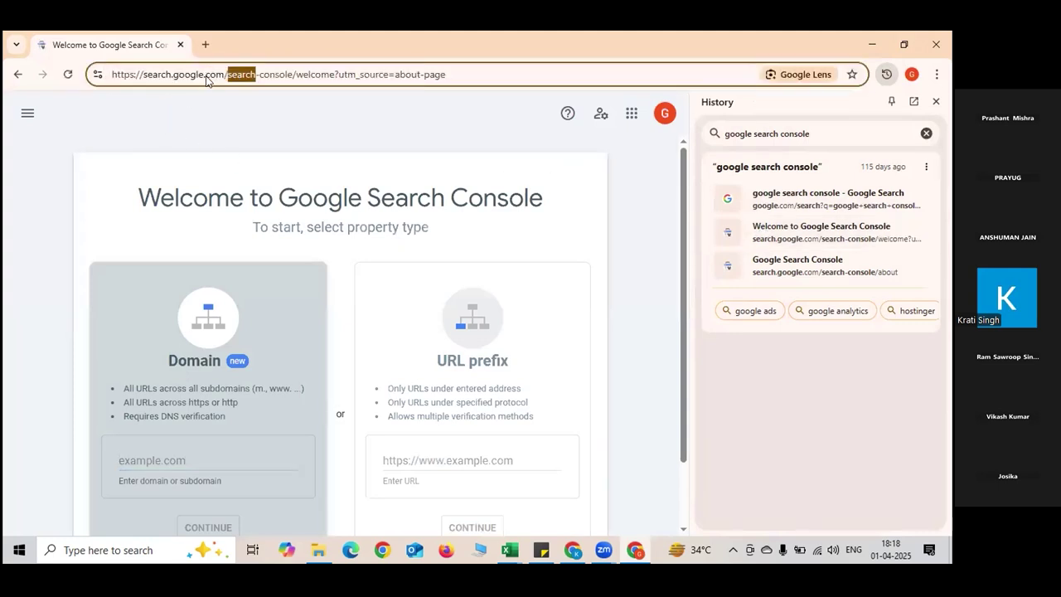
pyautogui.tripleClick(206, 76)
pyautogui.write('google')
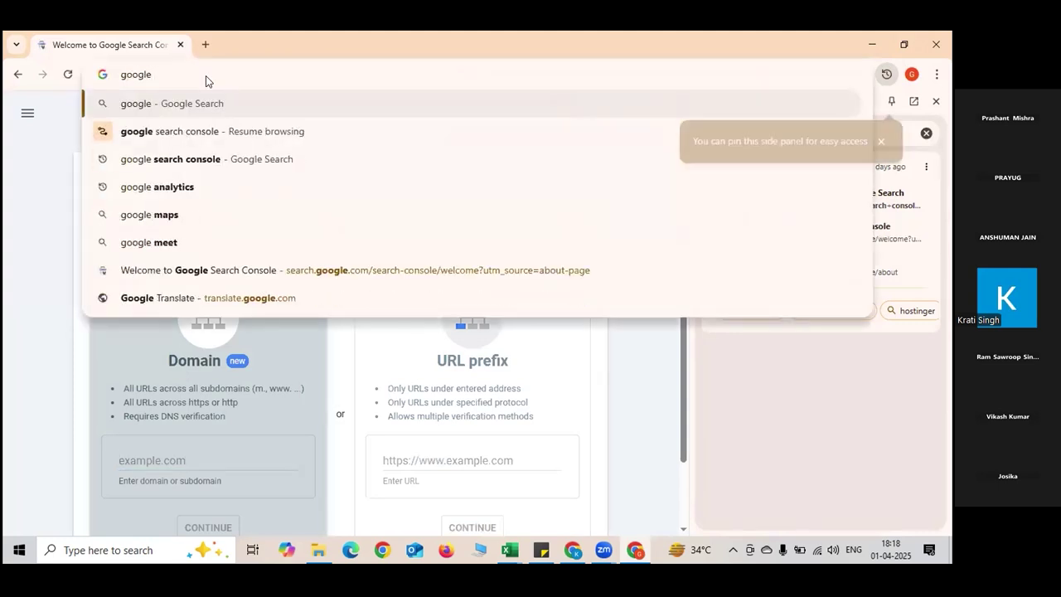
pyautogui.press('Down')
pyautogui.press('Return')
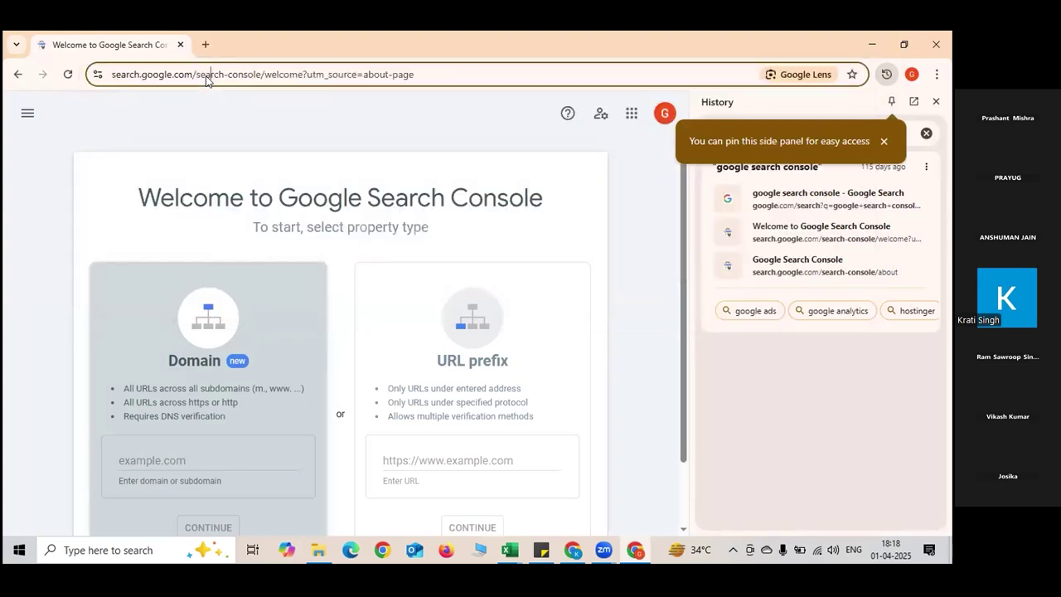
pyautogui.click(794, 192)
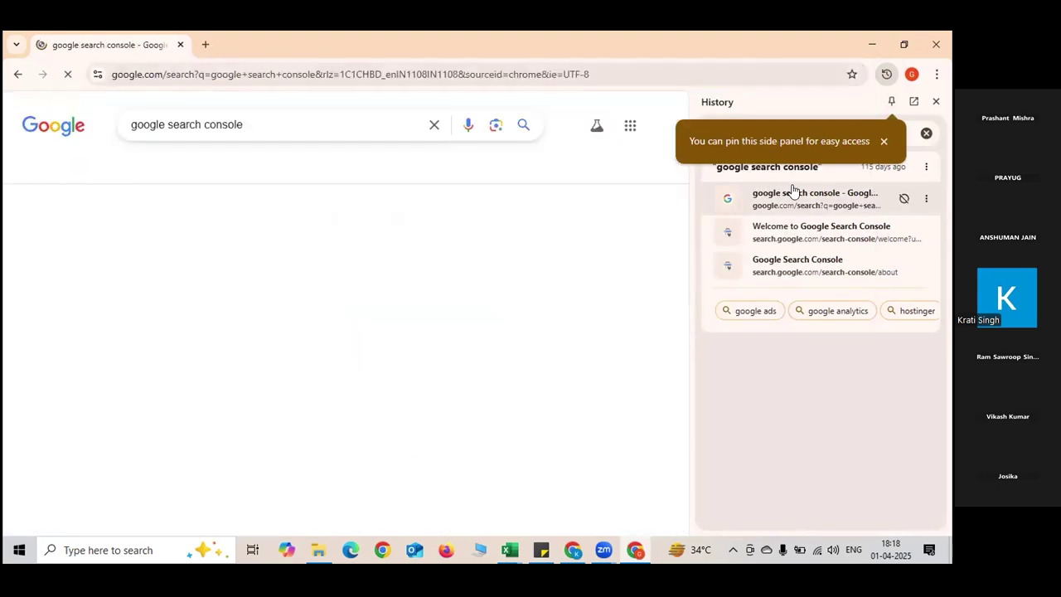
# Open Google Search Console Tools from the search results, start Search Console and choose the URL prefix property type.
pyautogui.click(98, 245)
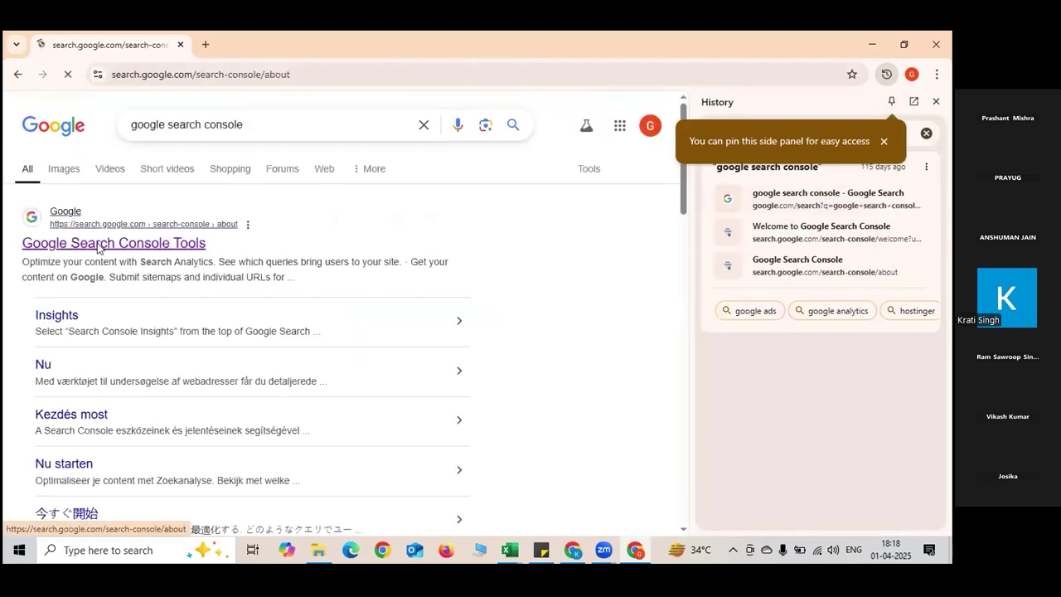
pyautogui.click(168, 385)
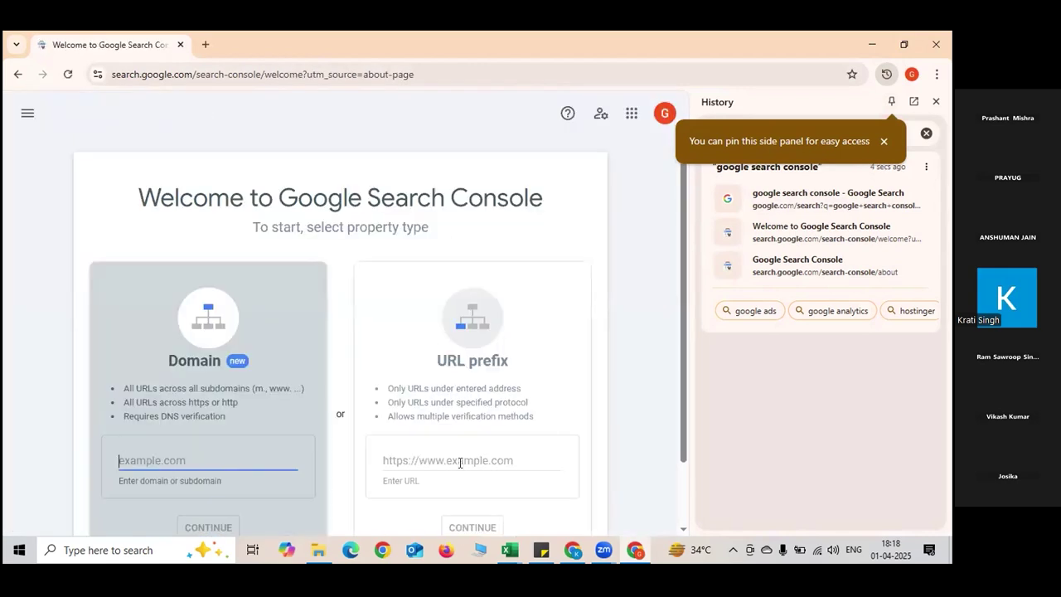
pyautogui.click(480, 454)
pyautogui.moveTo(687, 310); pyautogui.dragTo(706, 468)
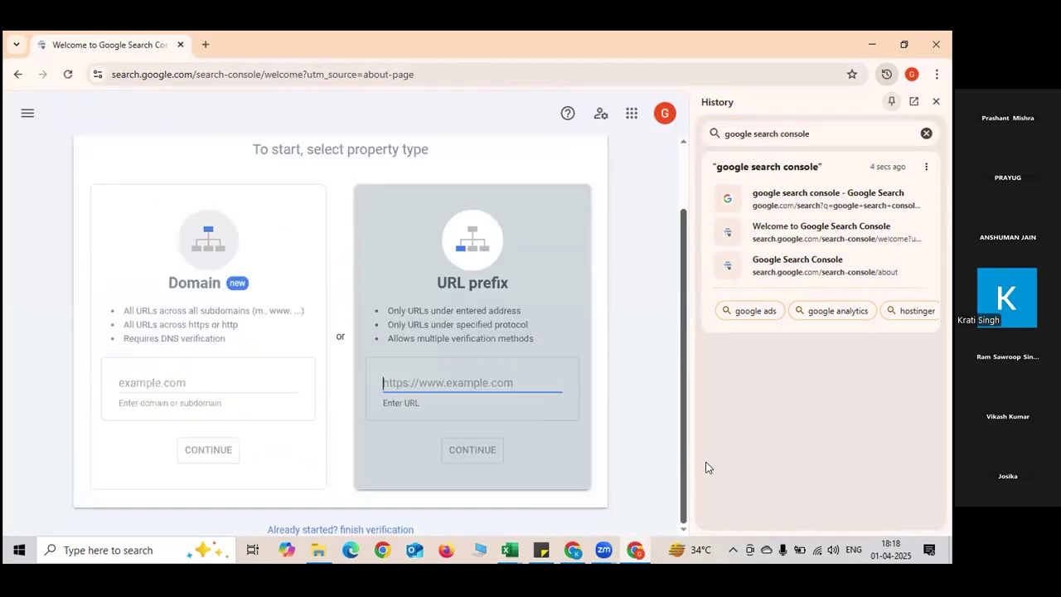
# Switch to the other Chrome profile's window, search for "google search console" and start Search Console from its official page.
pyautogui.click(573, 549)
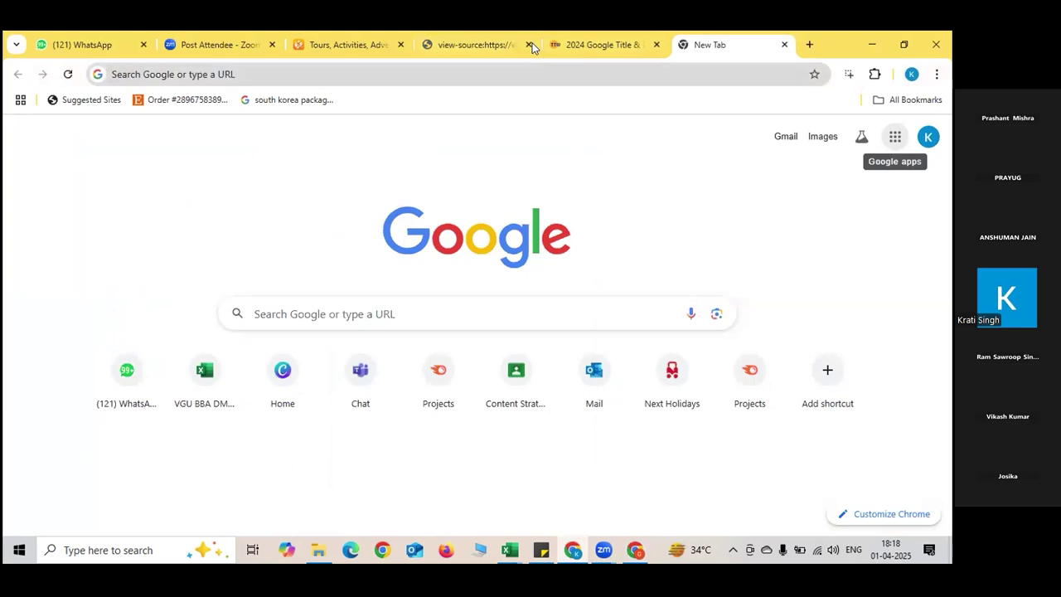
pyautogui.hotkey('ctrl', 'l')
pyautogui.write('google')
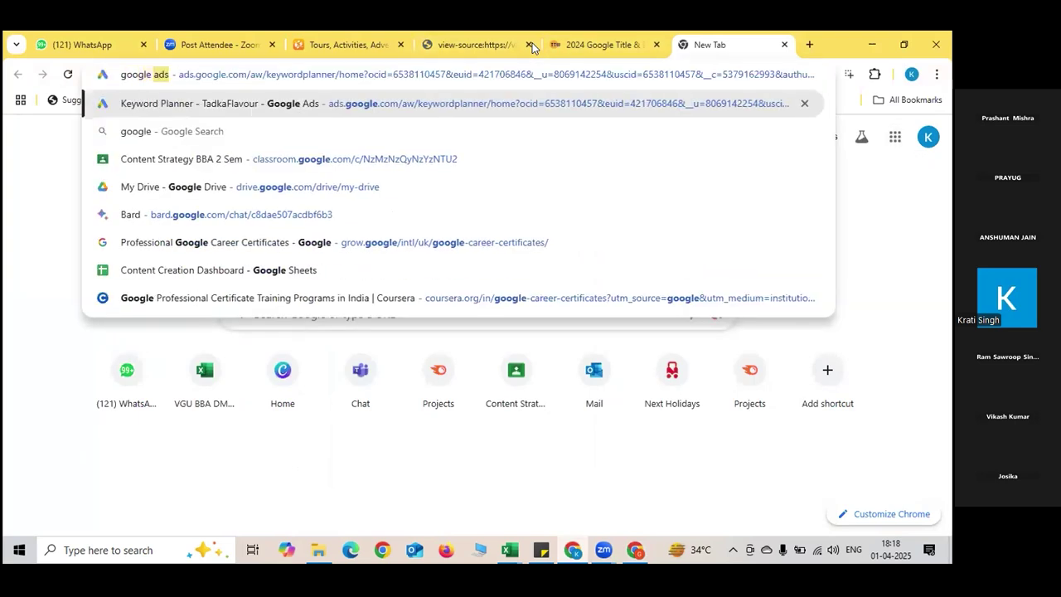
pyautogui.write(' sear')
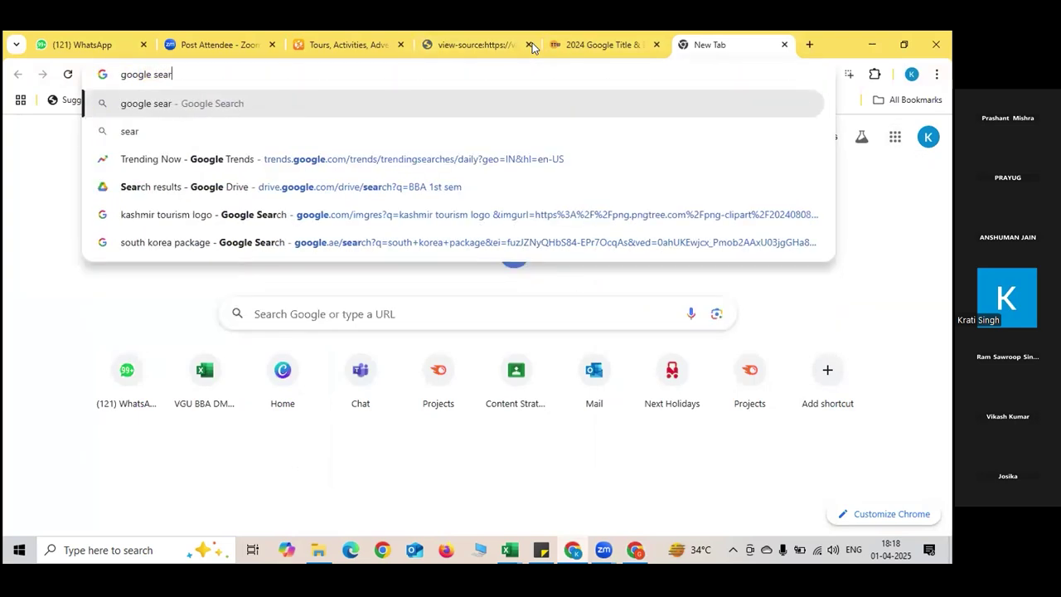
pyautogui.write('ch console')
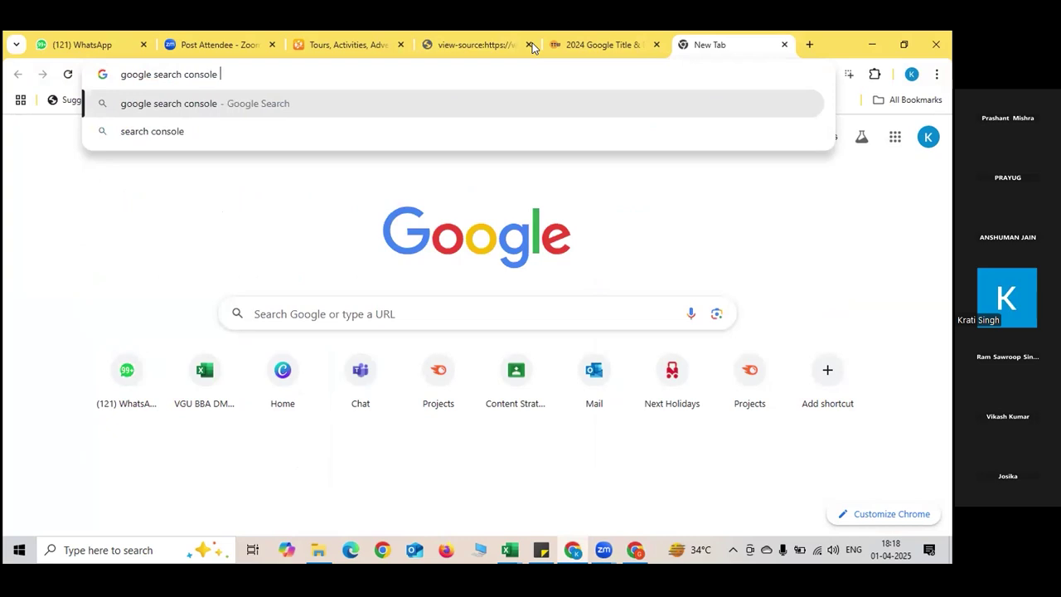
pyautogui.press('Return')
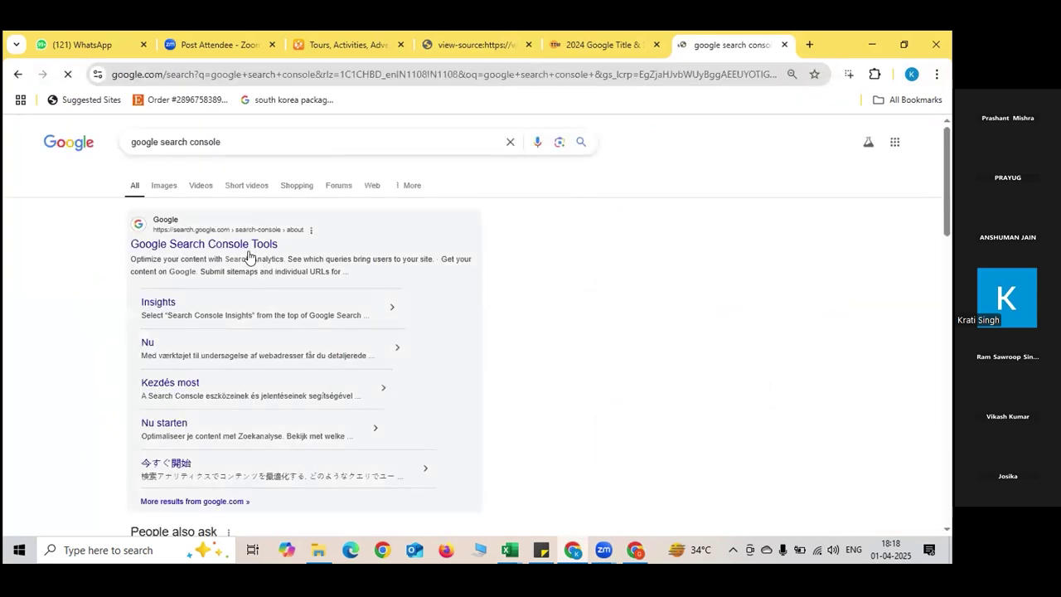
pyautogui.click(238, 255)
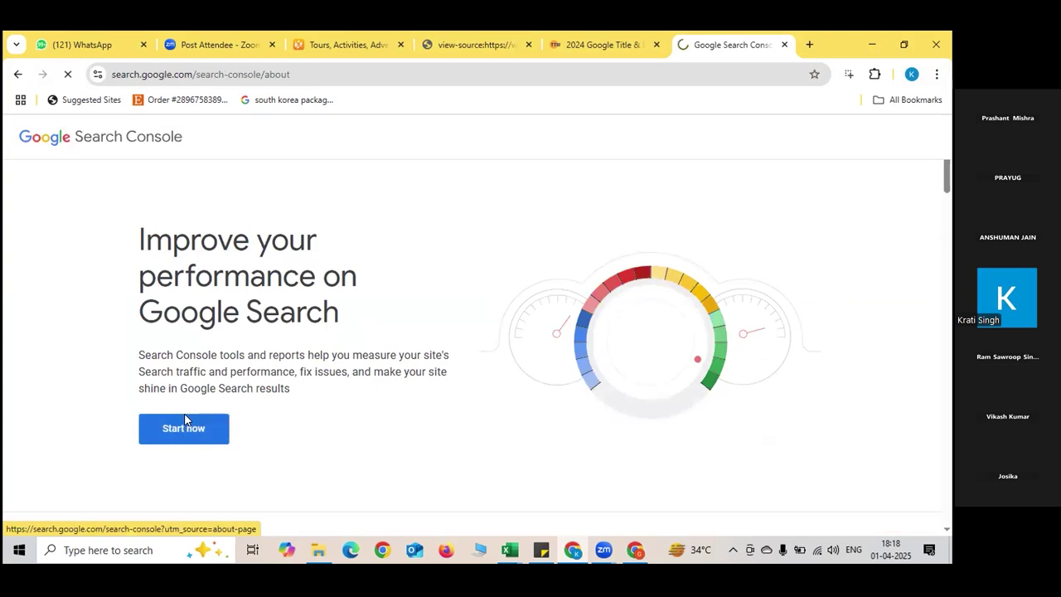
pyautogui.click(184, 426)
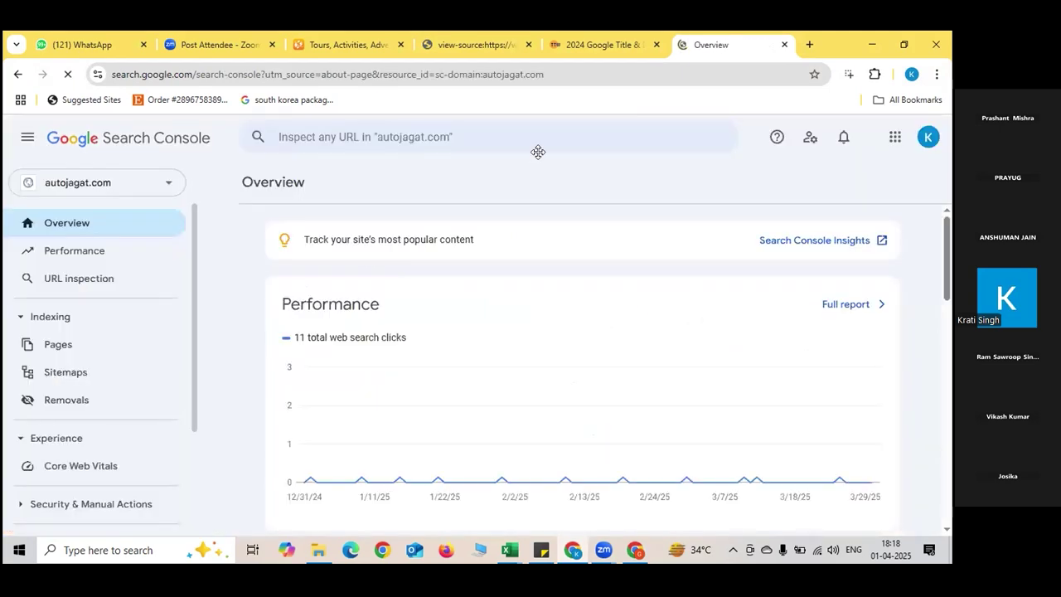
# Return to the window with the Search Console welcome page, enter the address tadkaflavour.com in a new tab and copy it.
pyautogui.hotkey('alt', 'Tab')
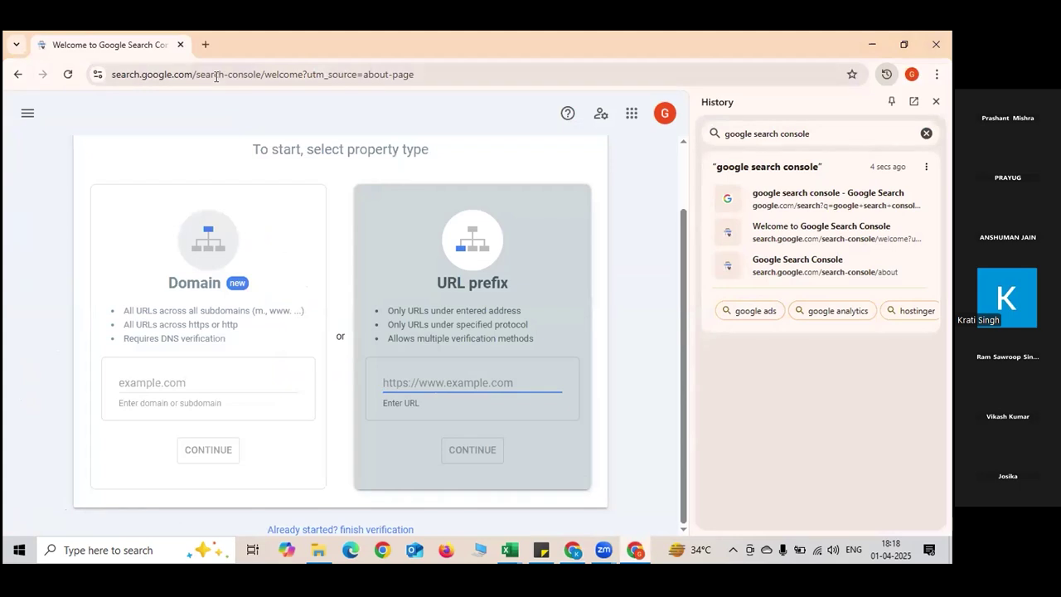
pyautogui.click(206, 45)
pyautogui.write('ta')
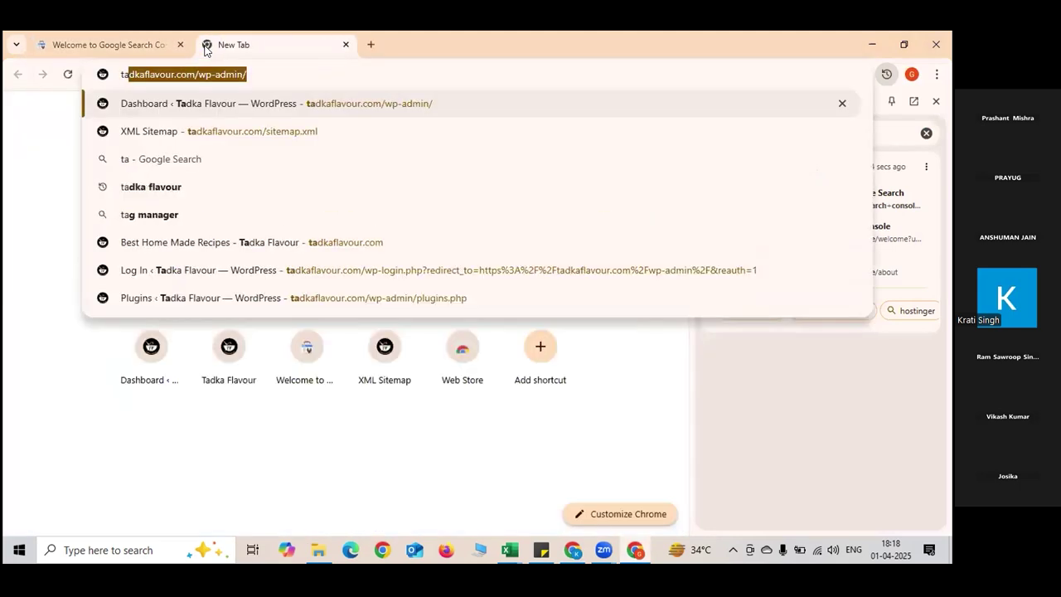
pyautogui.write('dkaflavour.com')
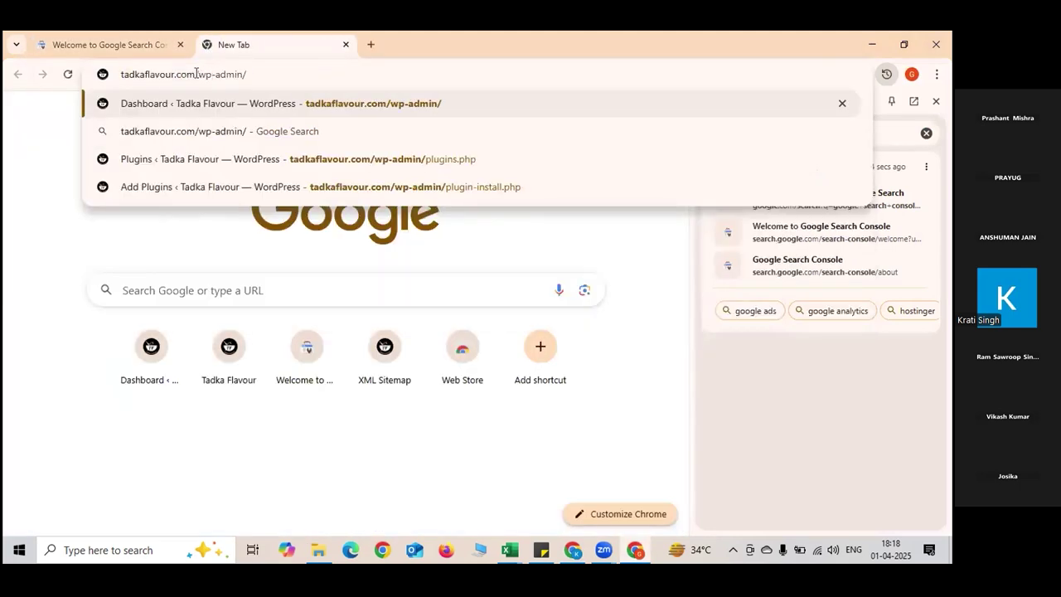
pyautogui.press('Delete')
pyautogui.hotkey('ctrl', 'shift', 'Left')
pyautogui.hotkey('ctrl', 'shift', 'Left')
pyautogui.hotkey('ctrl', 'c')
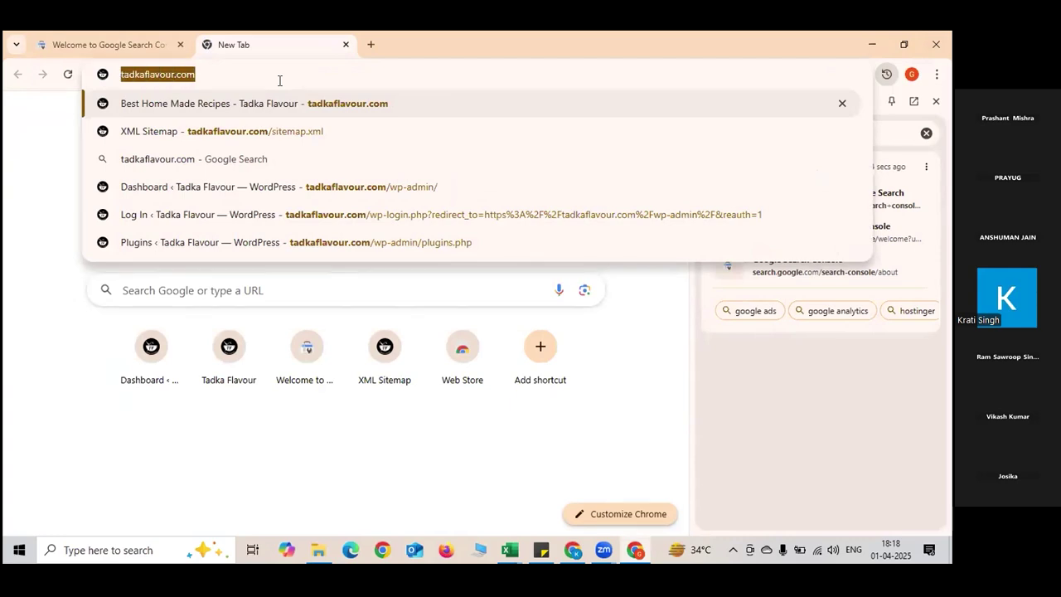
pyautogui.click(130, 41)
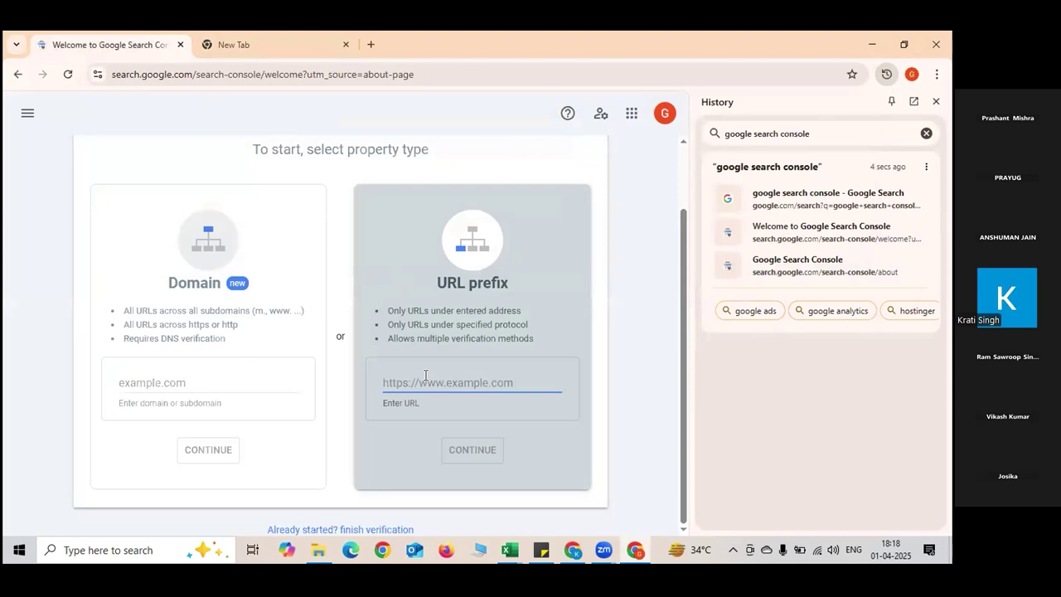
pyautogui.hotkey('ctrl', 'v')
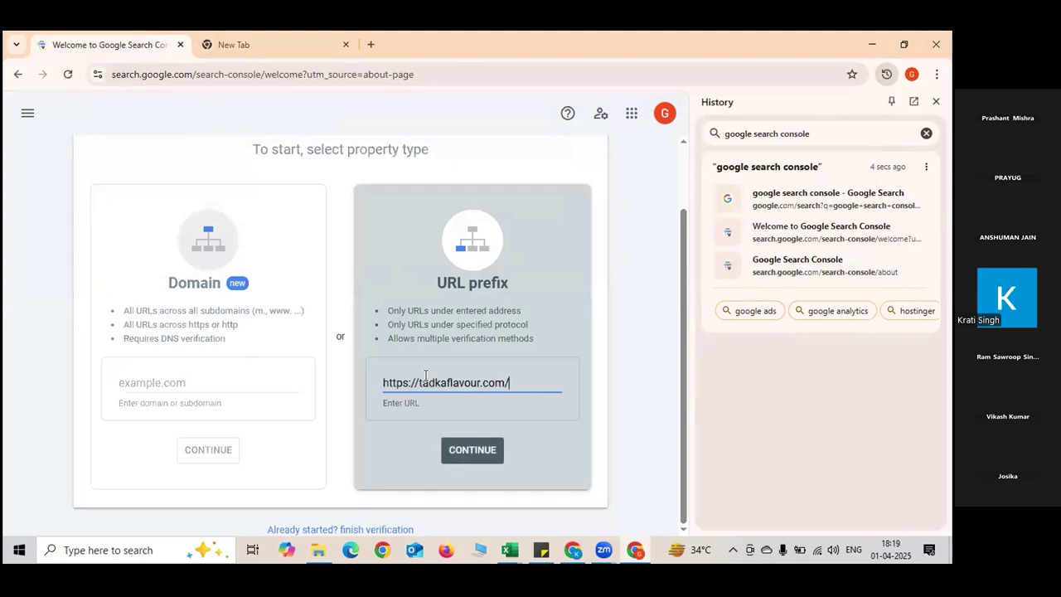
pyautogui.click(462, 451)
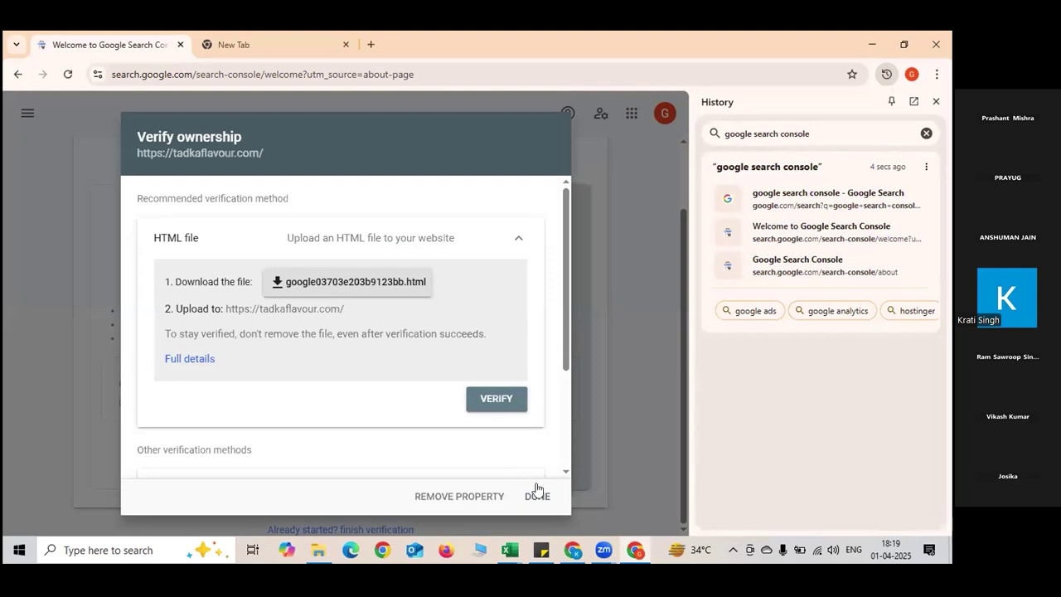
pyautogui.scroll(-2, 562, 288)
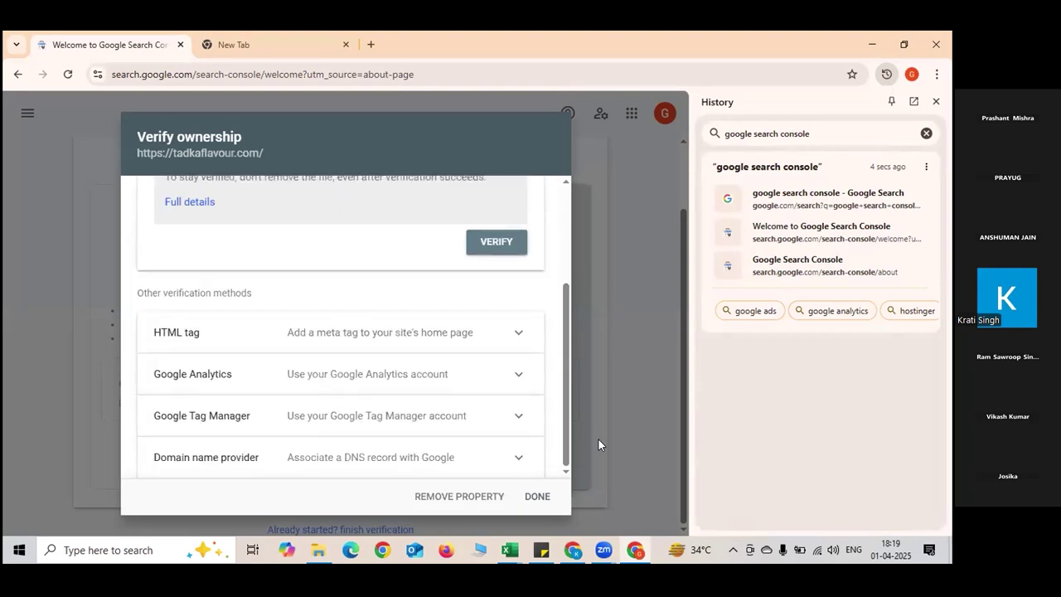
pyautogui.click(537, 495)
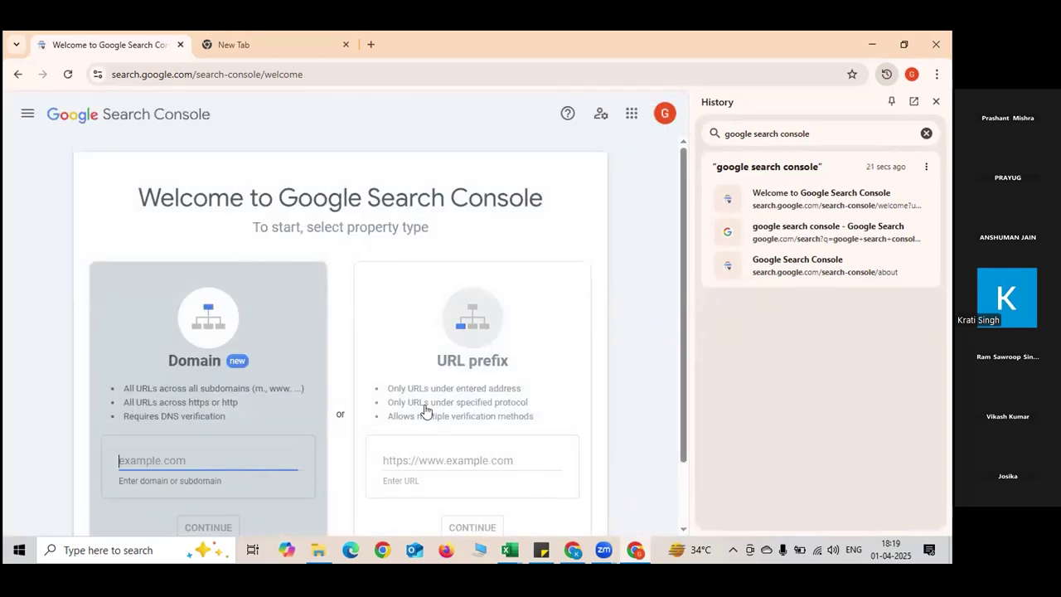
pyautogui.click(467, 454)
pyautogui.hotkey('ctrl', 'v')
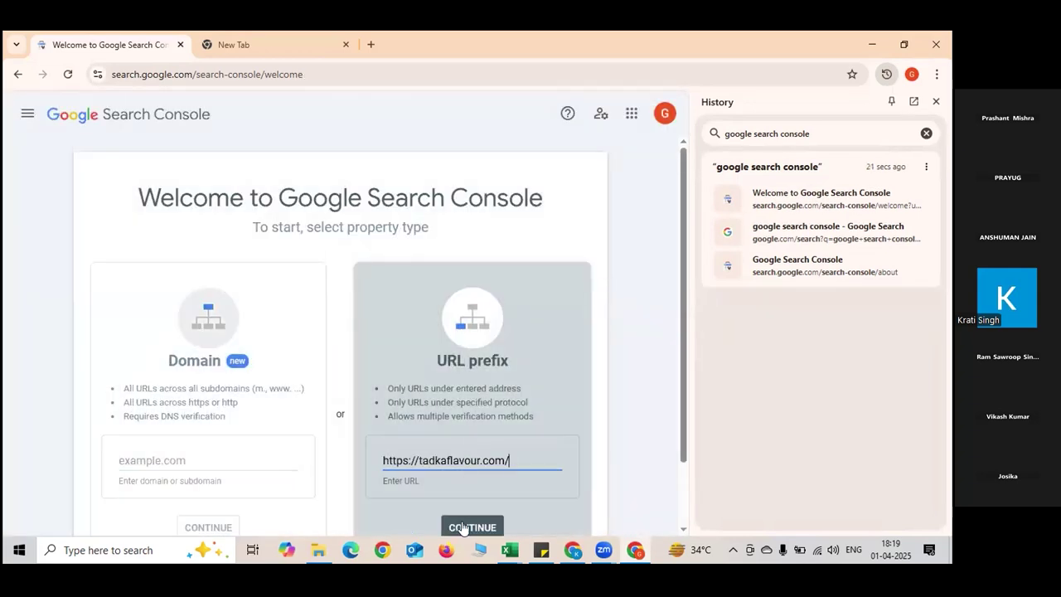
pyautogui.click(464, 524)
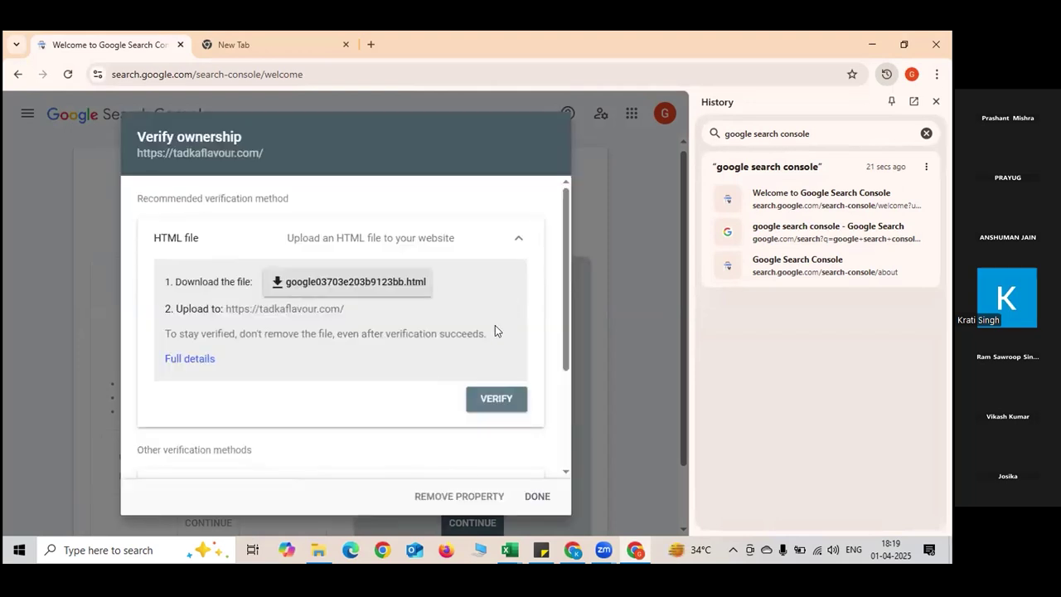
pyautogui.click(484, 401)
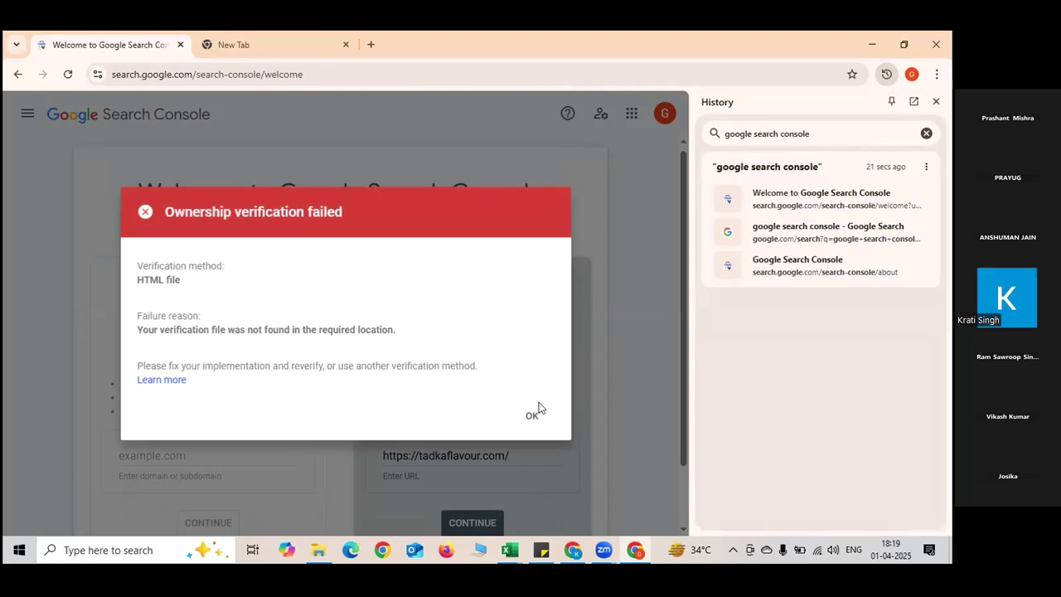
pyautogui.click(532, 417)
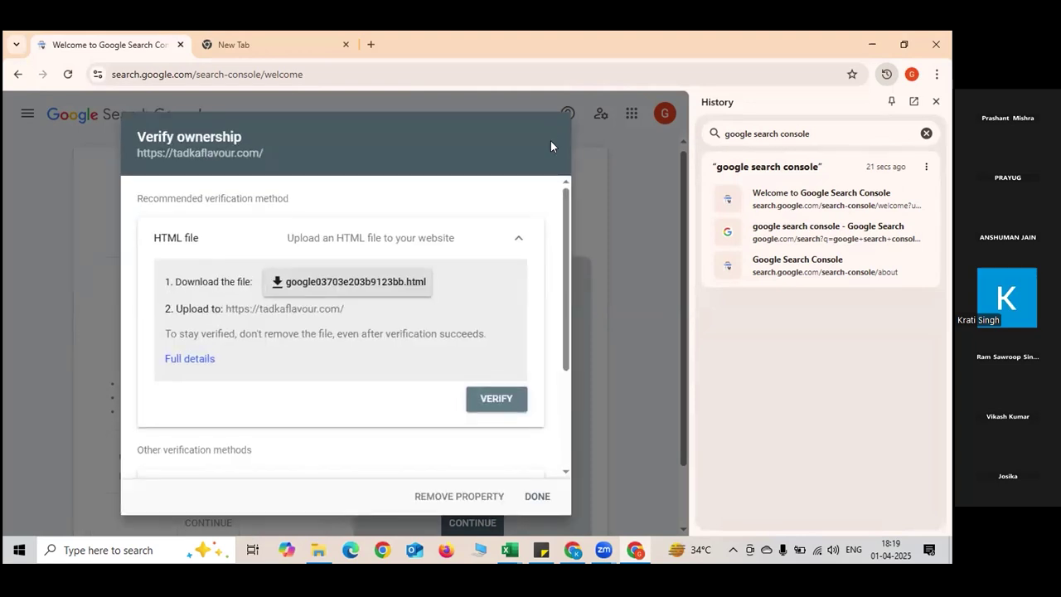
pyautogui.click(528, 496)
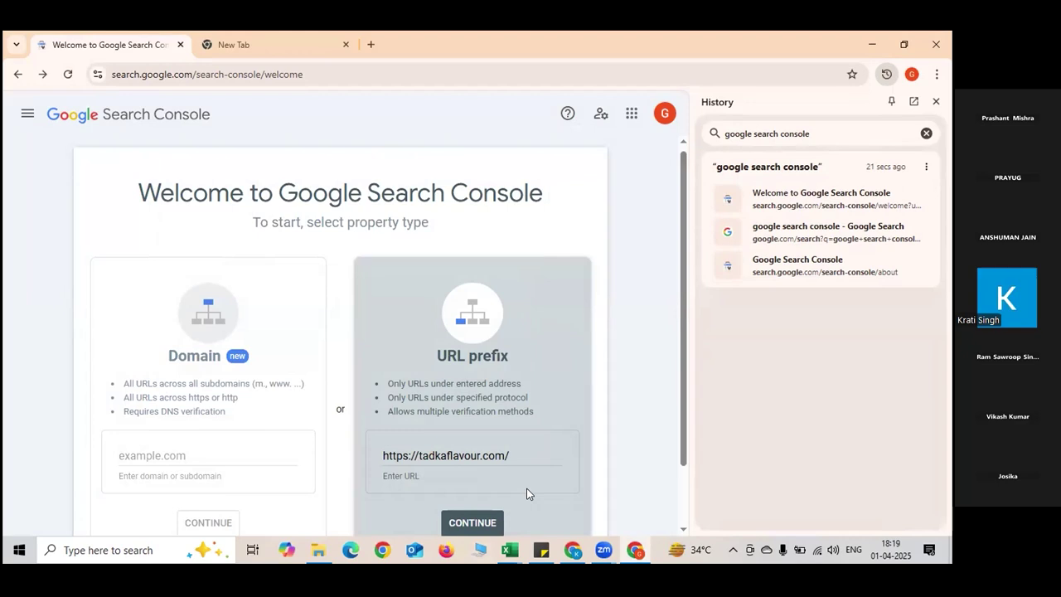
# Search Google for "best seo tools" in the second tab and look through the listed results.
pyautogui.click(254, 36)
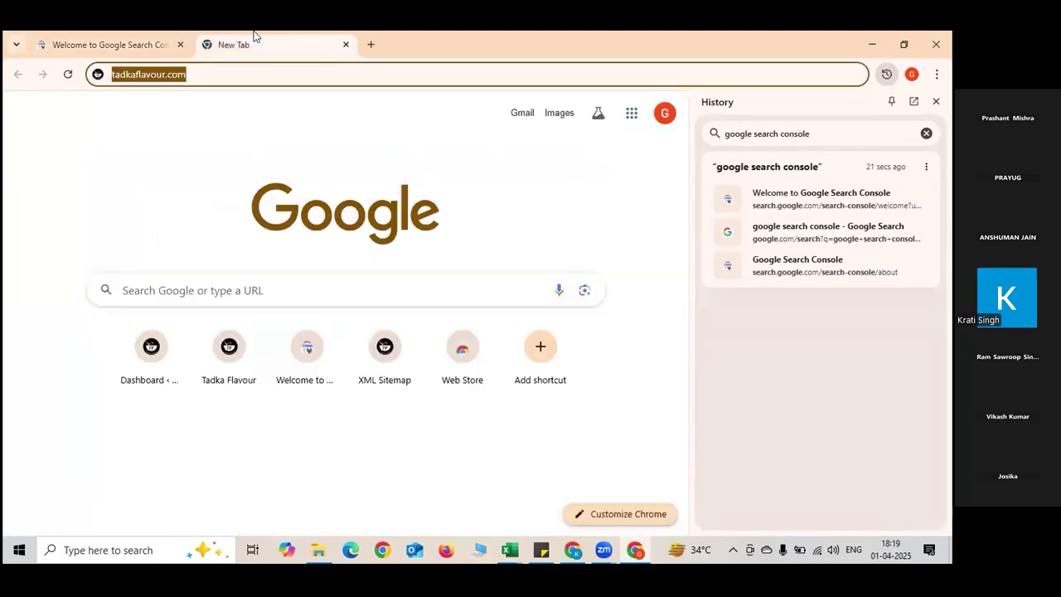
pyautogui.press('BackSpace')
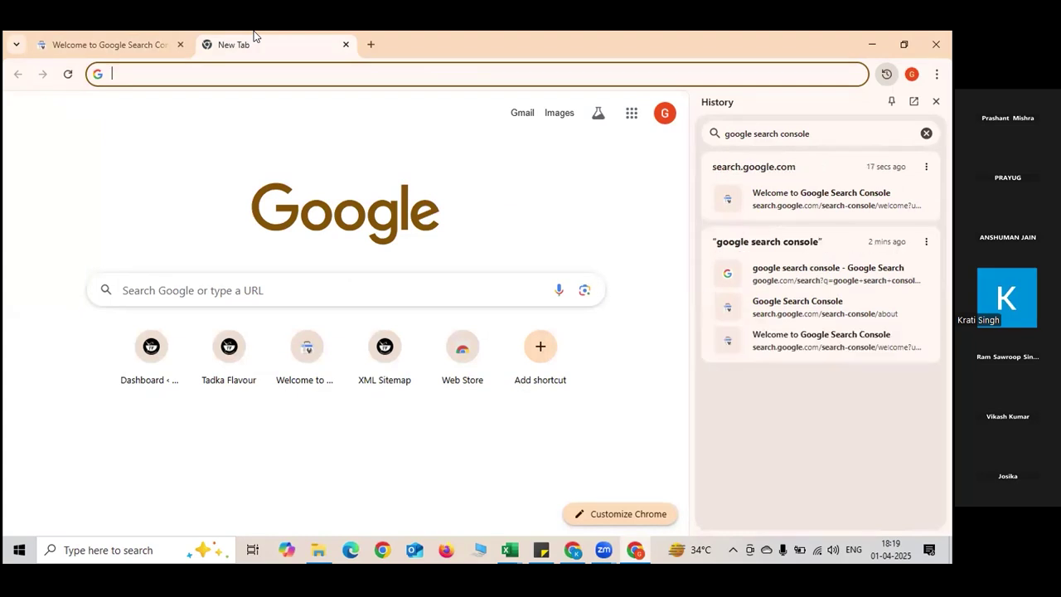
pyautogui.write('best')
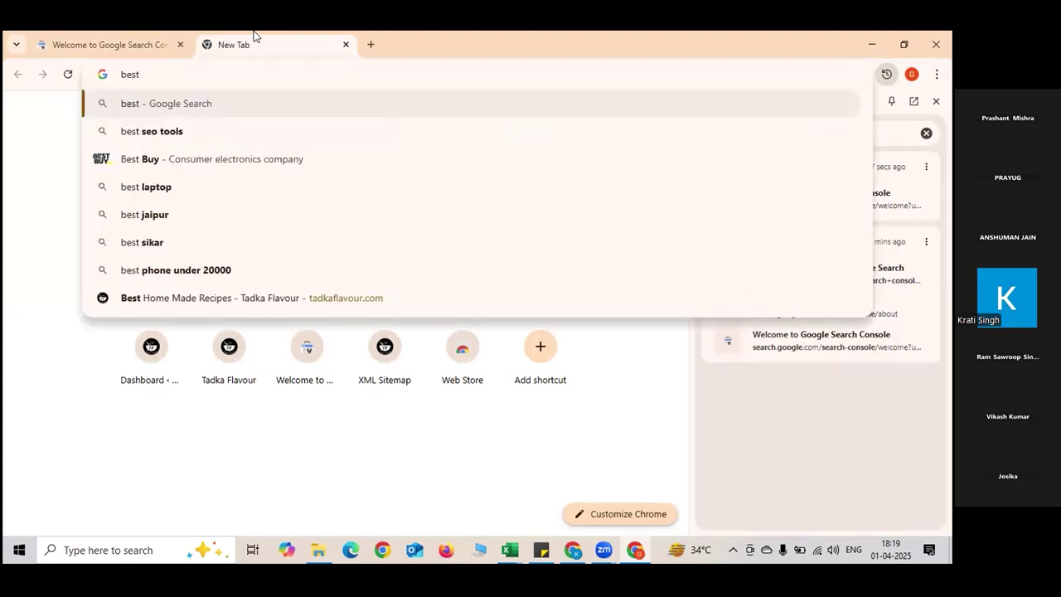
pyautogui.press('Down')
pyautogui.press('Return')
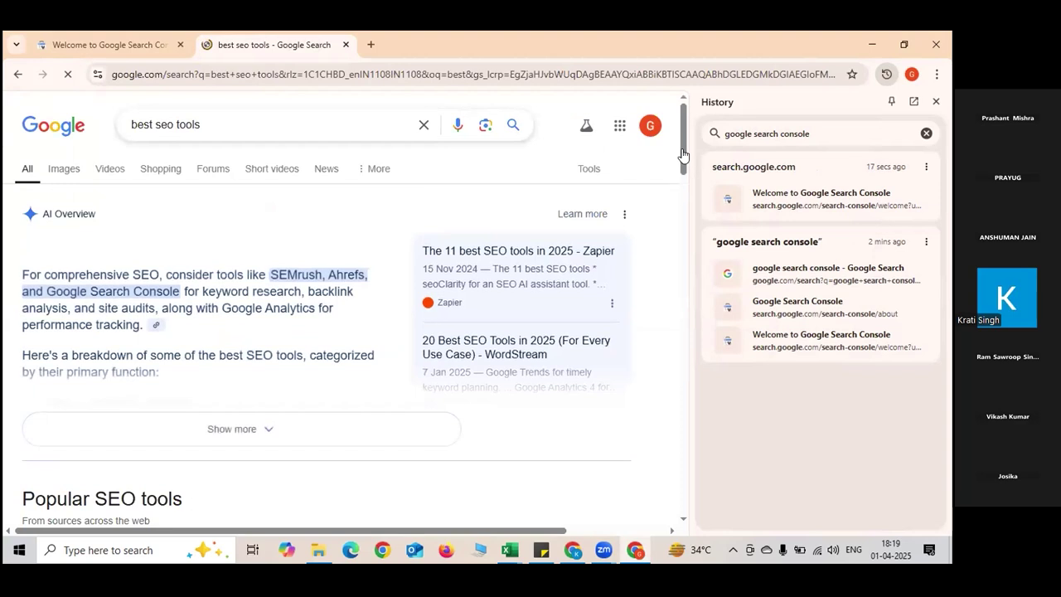
pyautogui.moveTo(683, 156); pyautogui.dragTo(710, 345)
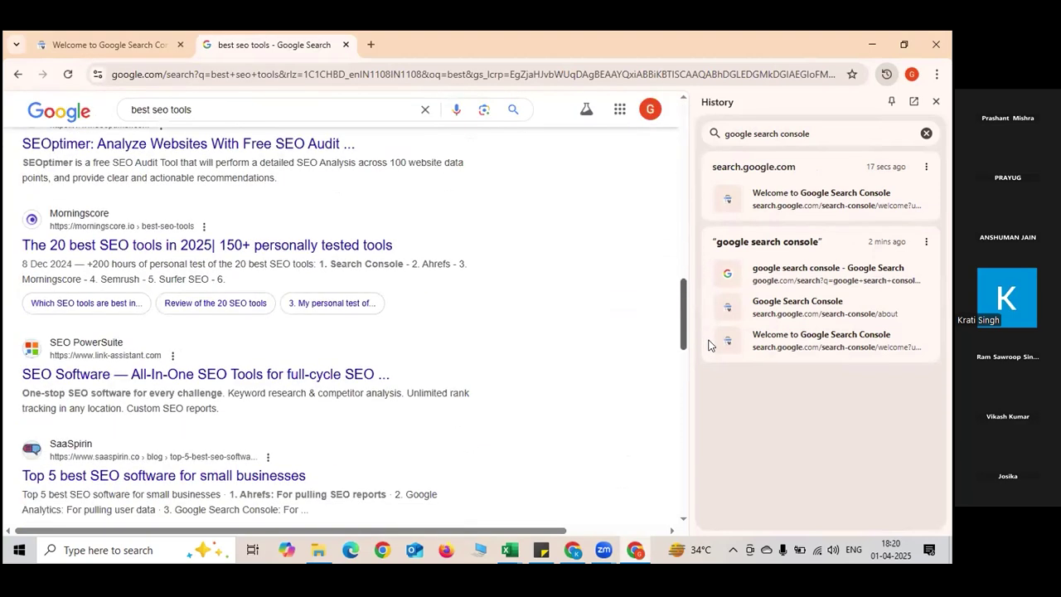
pyautogui.moveTo(709, 345); pyautogui.dragTo(704, 326)
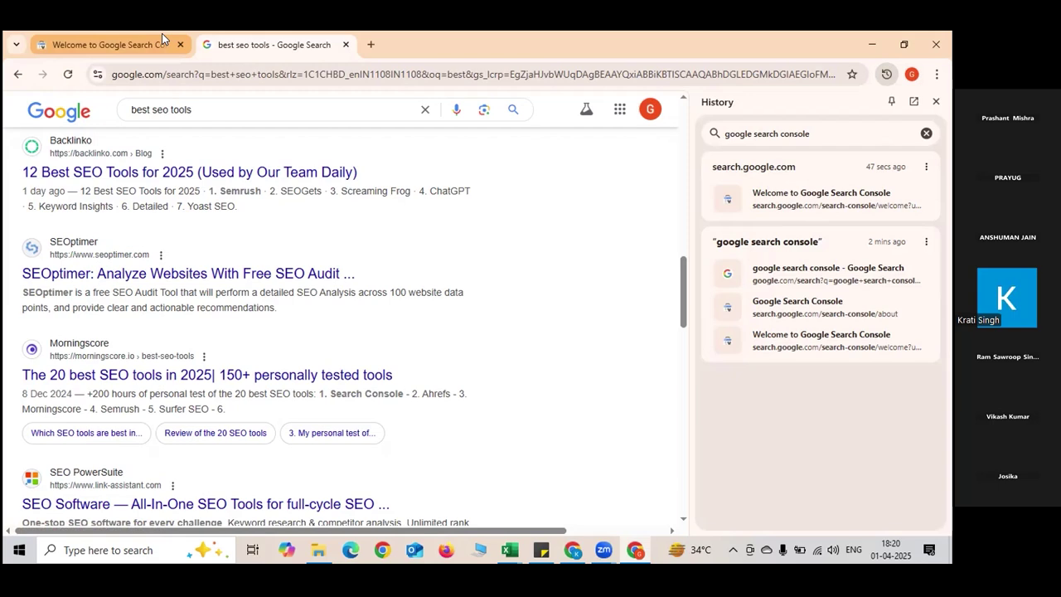
# Close the history side panel beside the "best seo tools" results and switch to the Search Console overview of autojagat.com.
pyautogui.moveTo(162, 37)
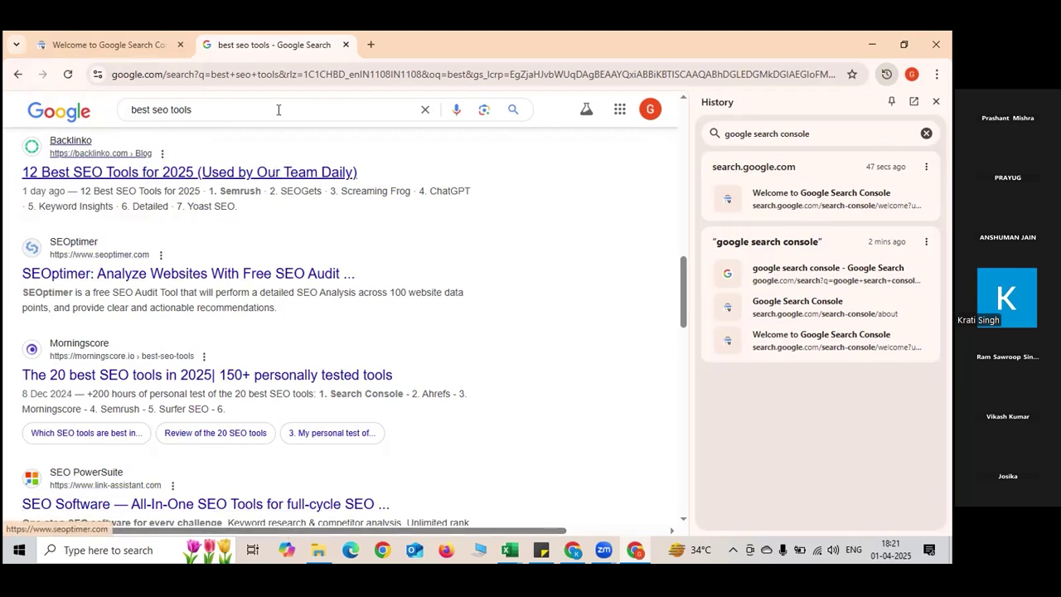
pyautogui.hotkey('alt', 'Tab')
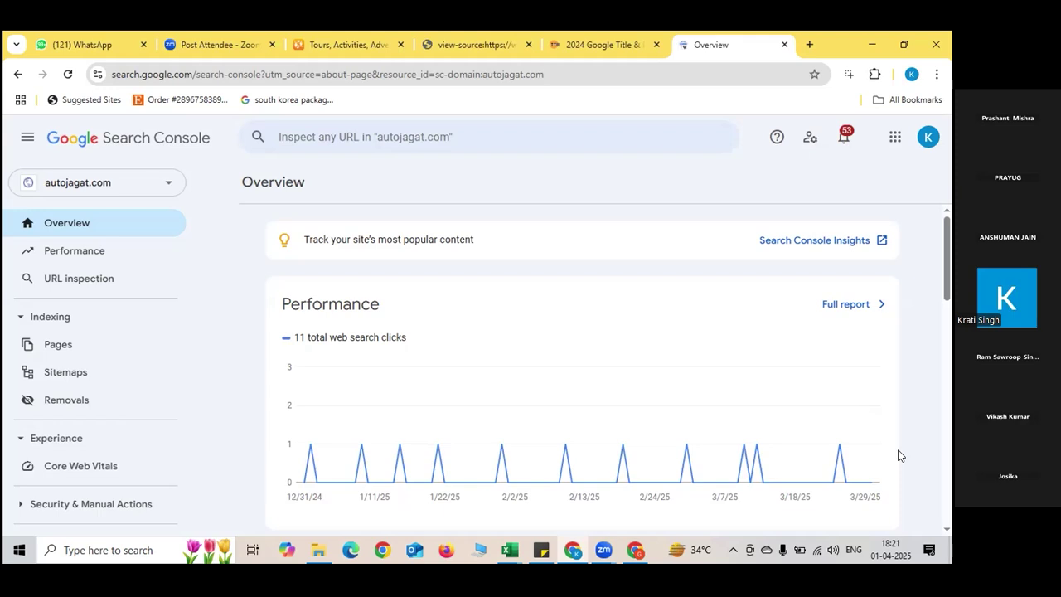
pyautogui.hotkey('alt', 'Tab')
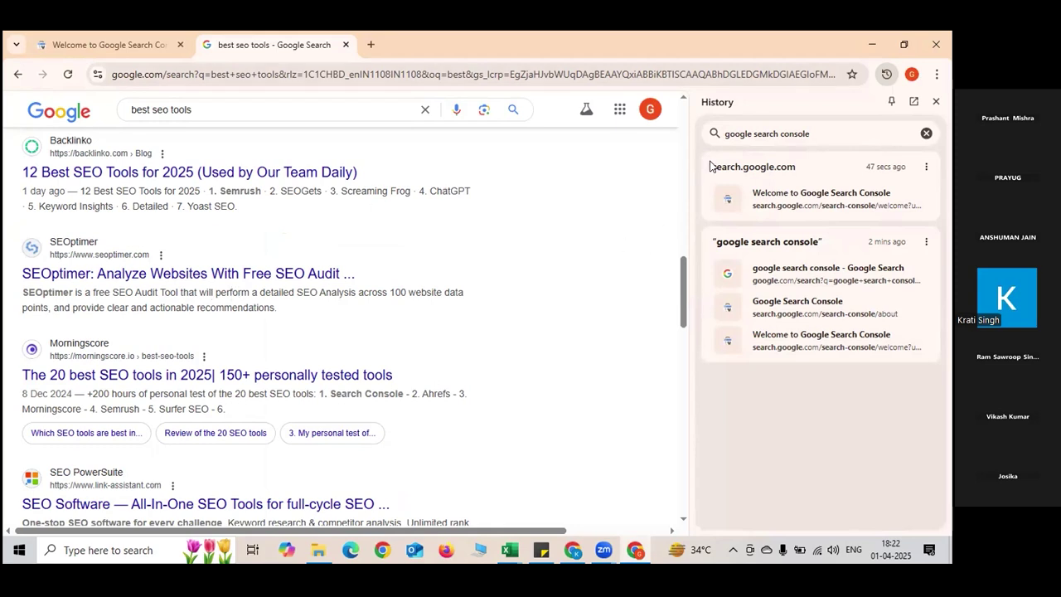
pyautogui.click(935, 101)
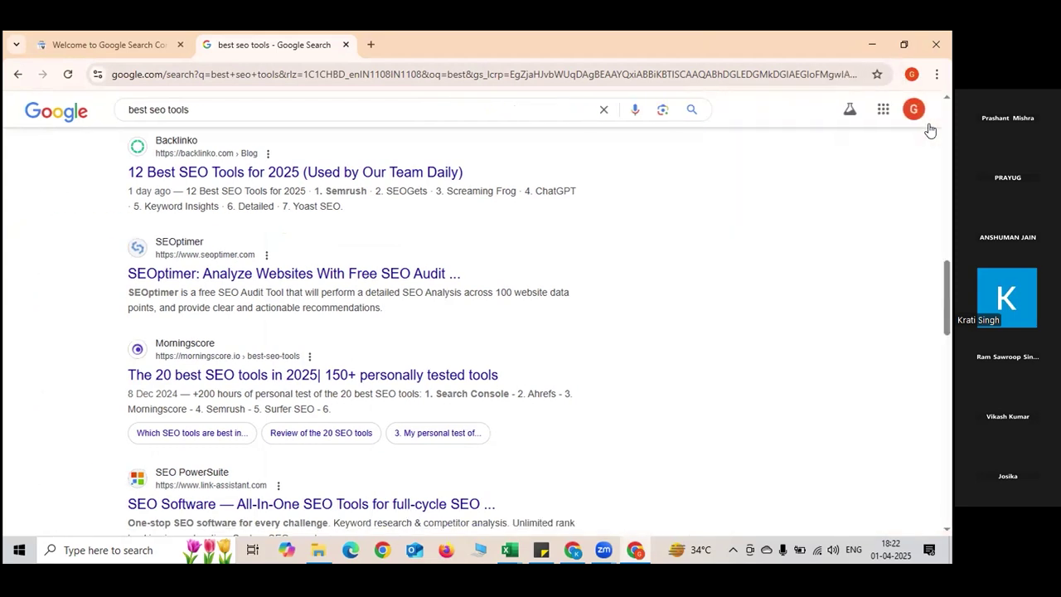
pyautogui.hotkey('alt', 'Tab')
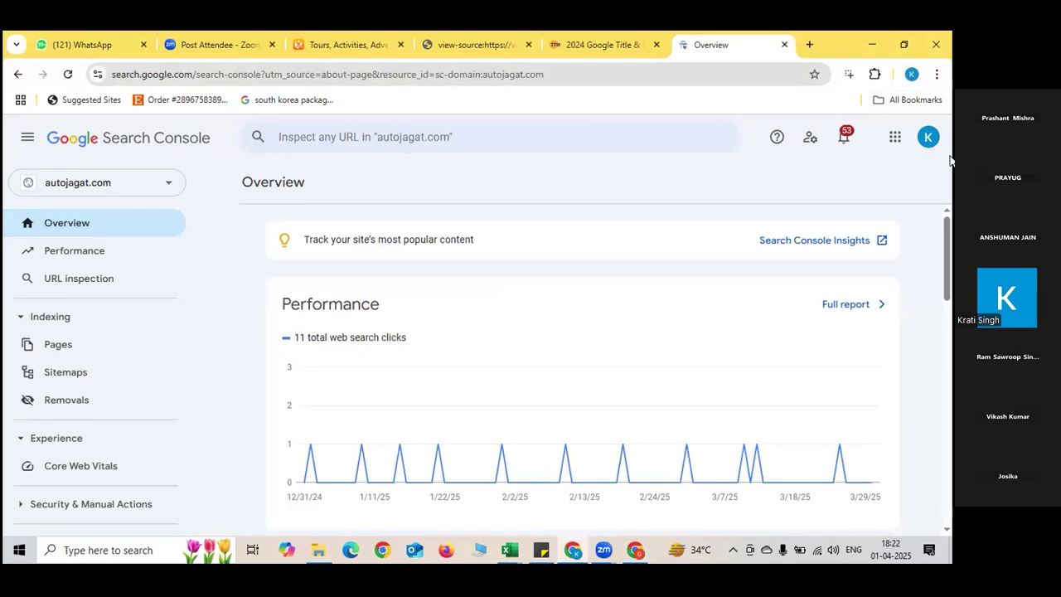
pyautogui.hotkey('alt', 'Tab')
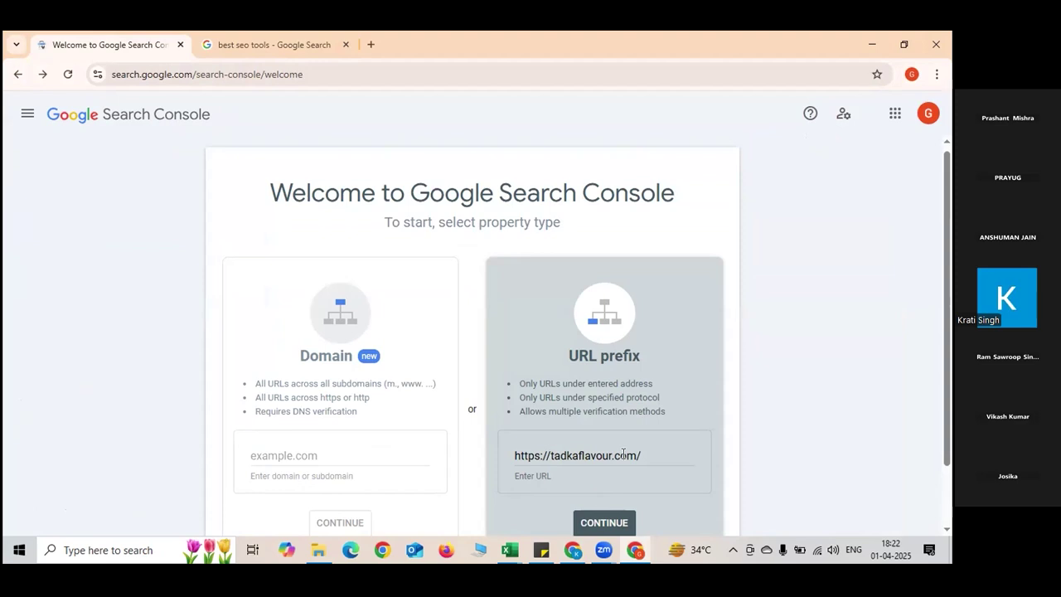
pyautogui.click(607, 531)
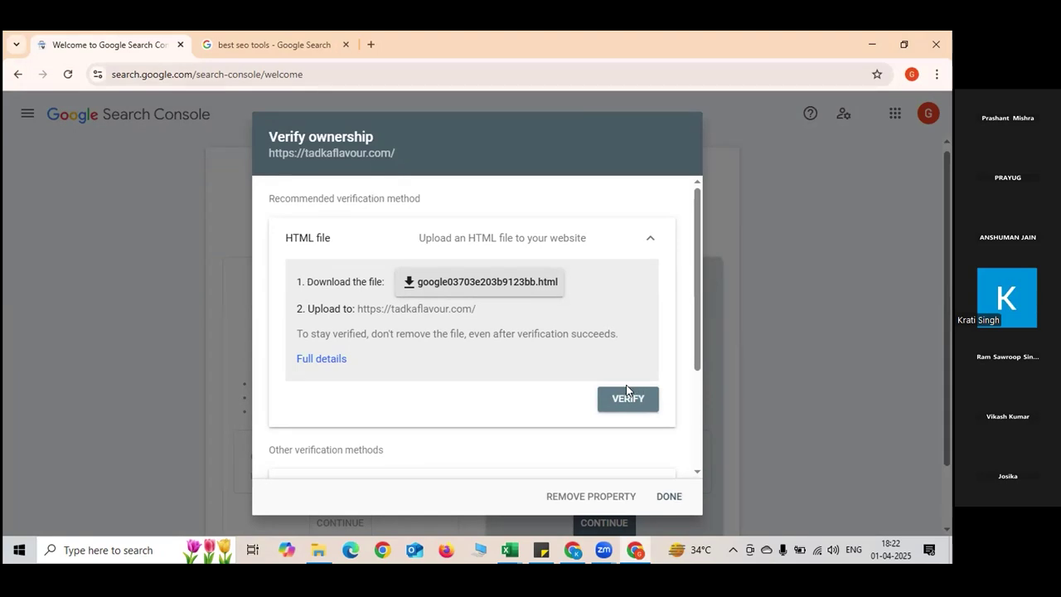
pyautogui.hotkey('alt', 'Tab')
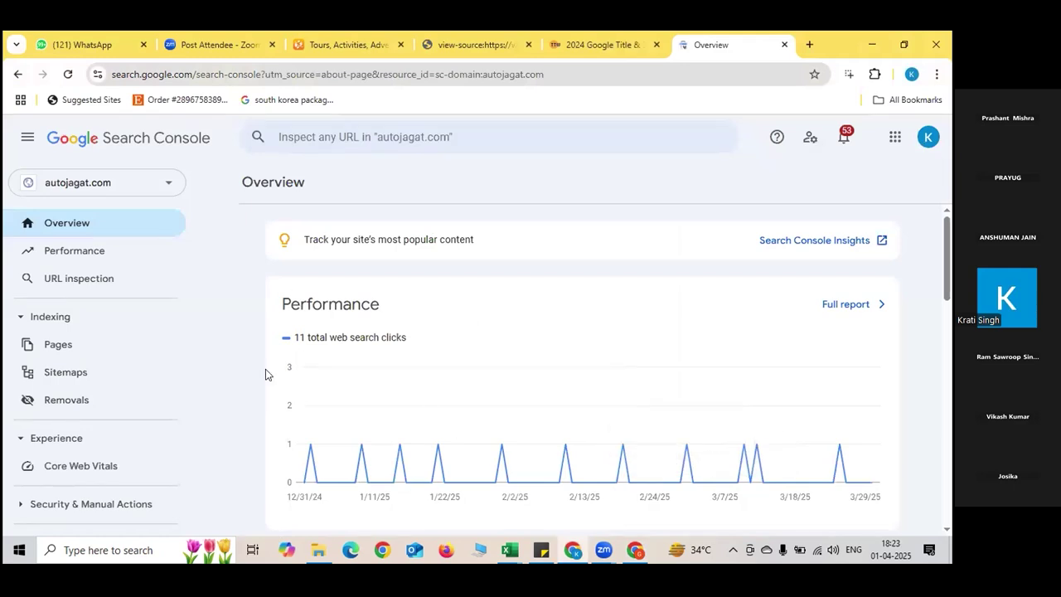
pyautogui.hotkey('alt', 'Tab')
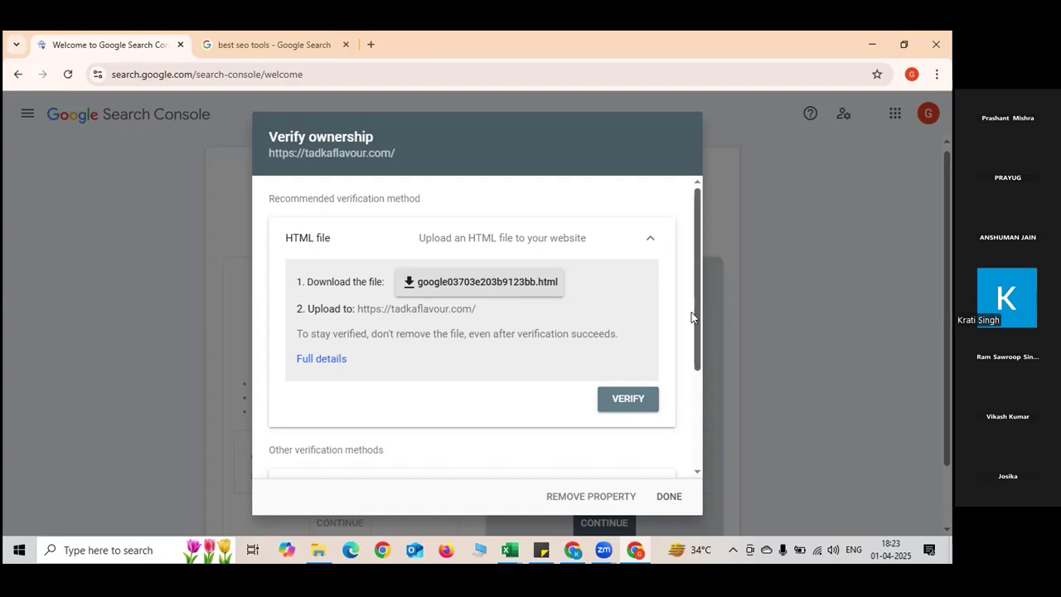
pyautogui.moveTo(699, 320); pyautogui.dragTo(718, 443)
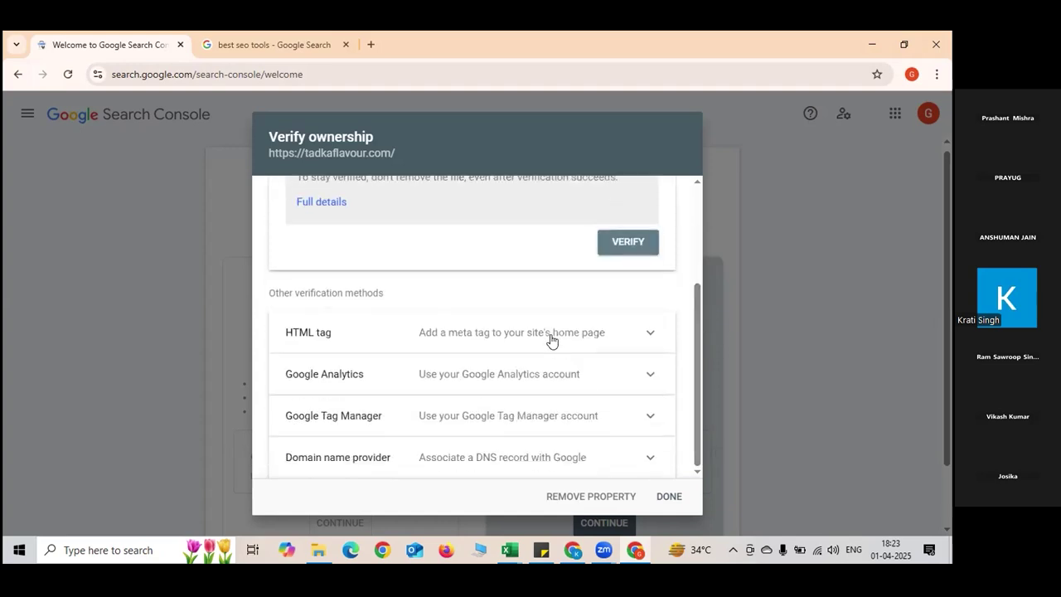
pyautogui.click(645, 322)
pyautogui.moveTo(705, 293); pyautogui.dragTo(668, 267)
# Switch to the autojagat.com property and open its Performance report on search results.
pyautogui.hotkey('alt', 'Tab')
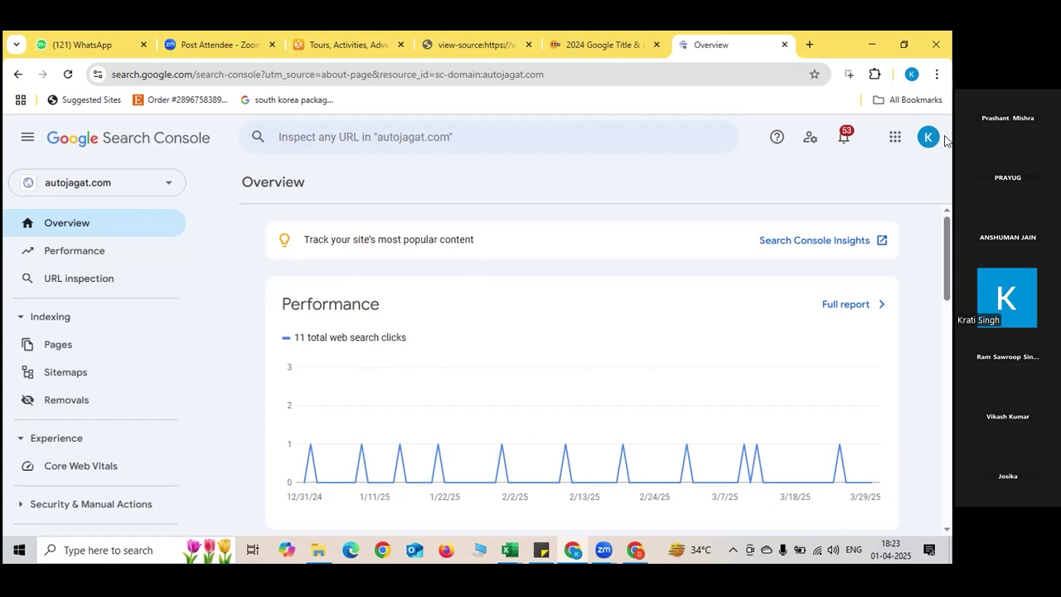
pyautogui.click(119, 255)
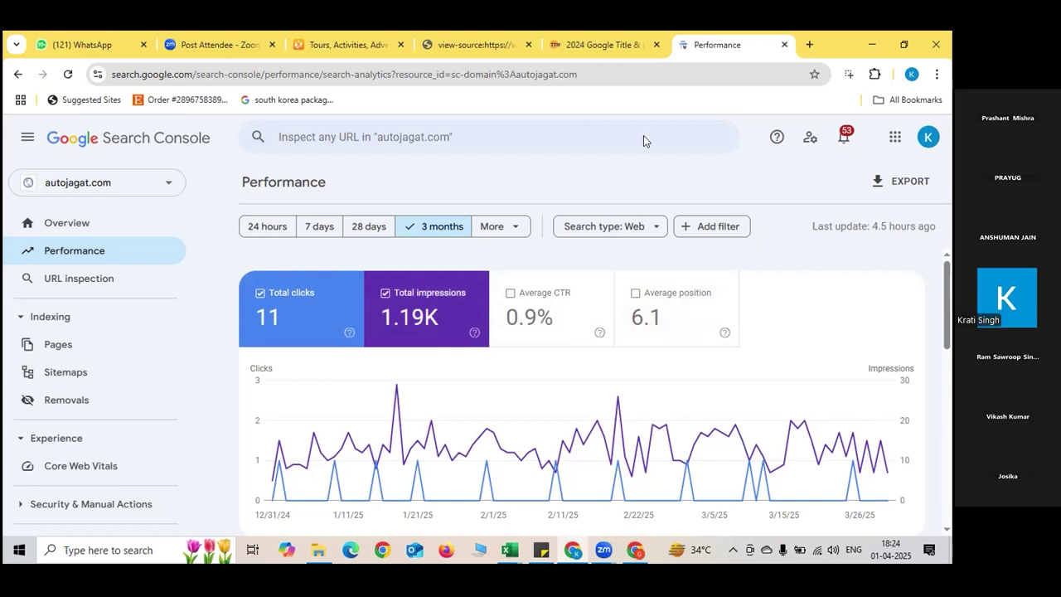
pyautogui.click(461, 314)
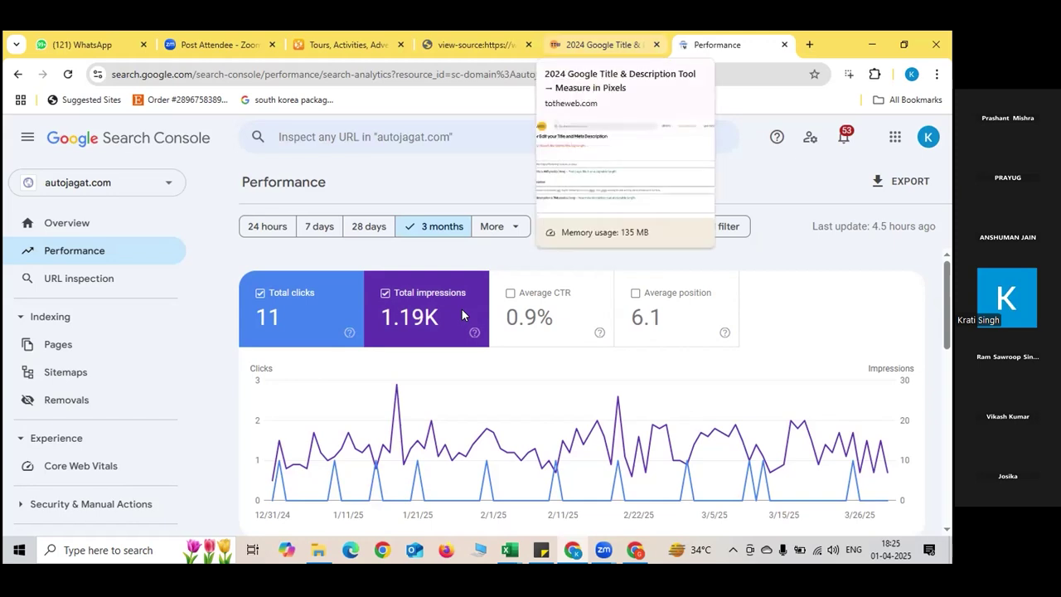
# Search Google in a new tab for "best digital marketing company in jaipur", open The Cogent's result and return to the results.
pyautogui.click(809, 44)
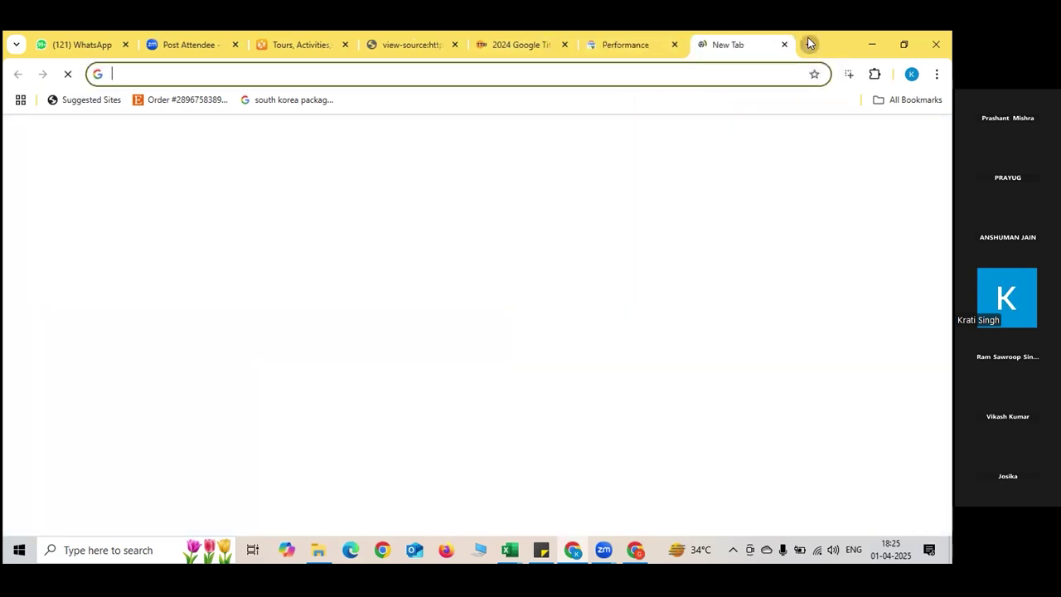
pyautogui.write('best')
pyautogui.press('Return')
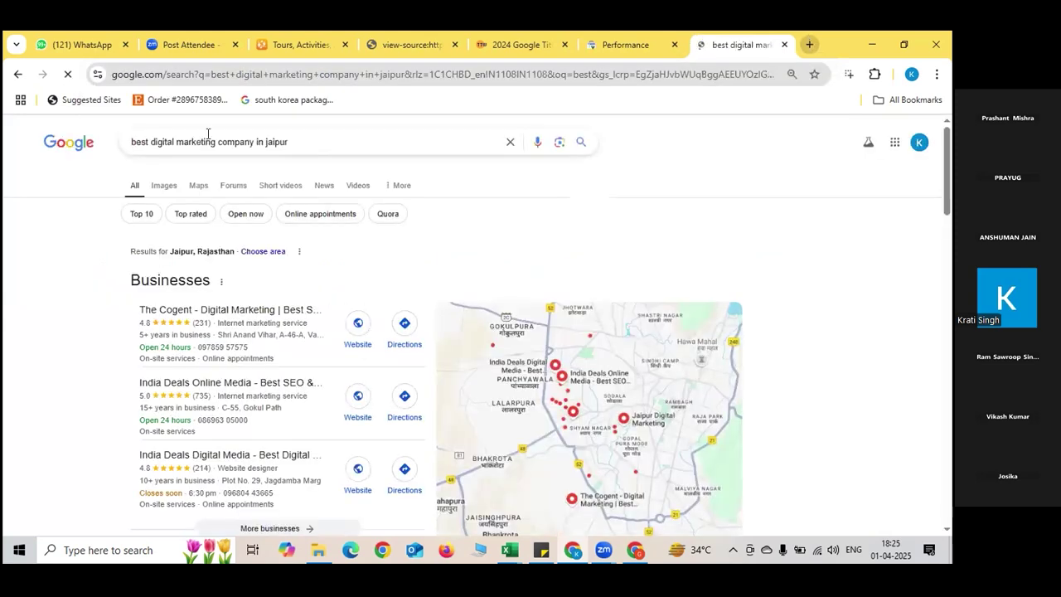
pyautogui.click(950, 254)
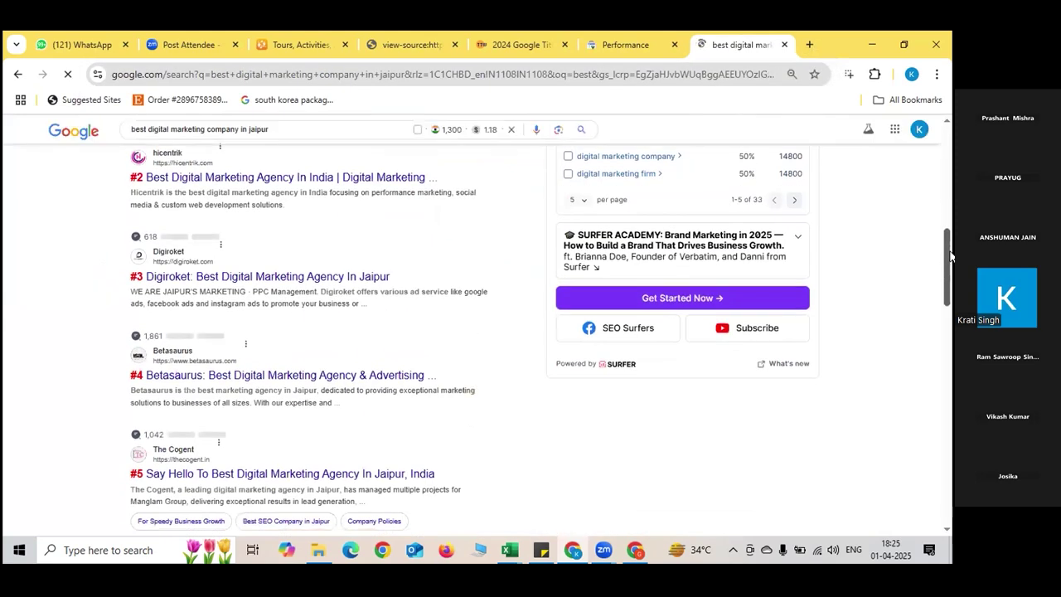
pyautogui.scroll(-3, 949, 262)
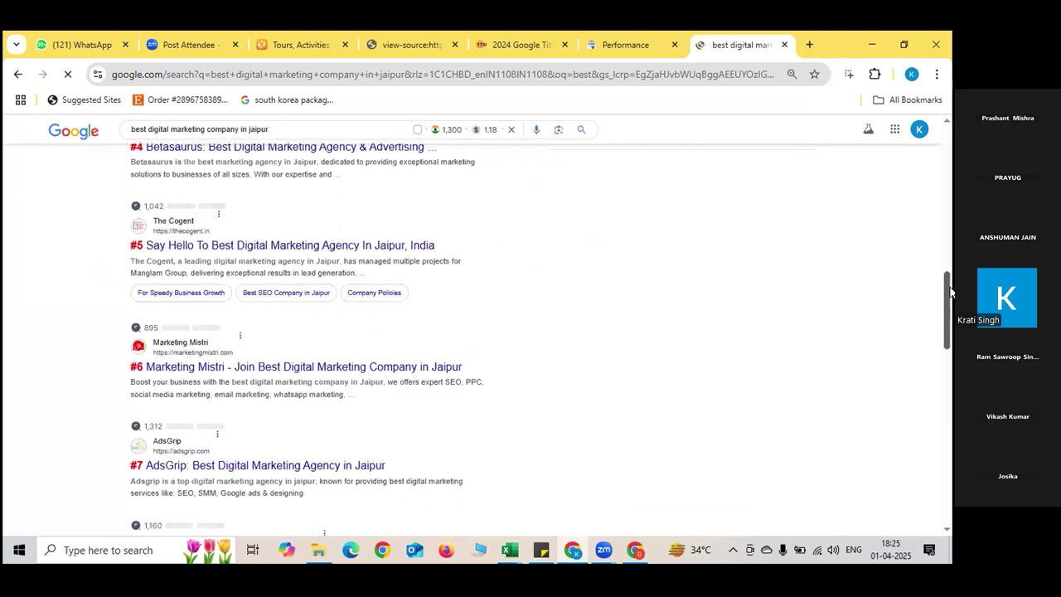
pyautogui.click(243, 254)
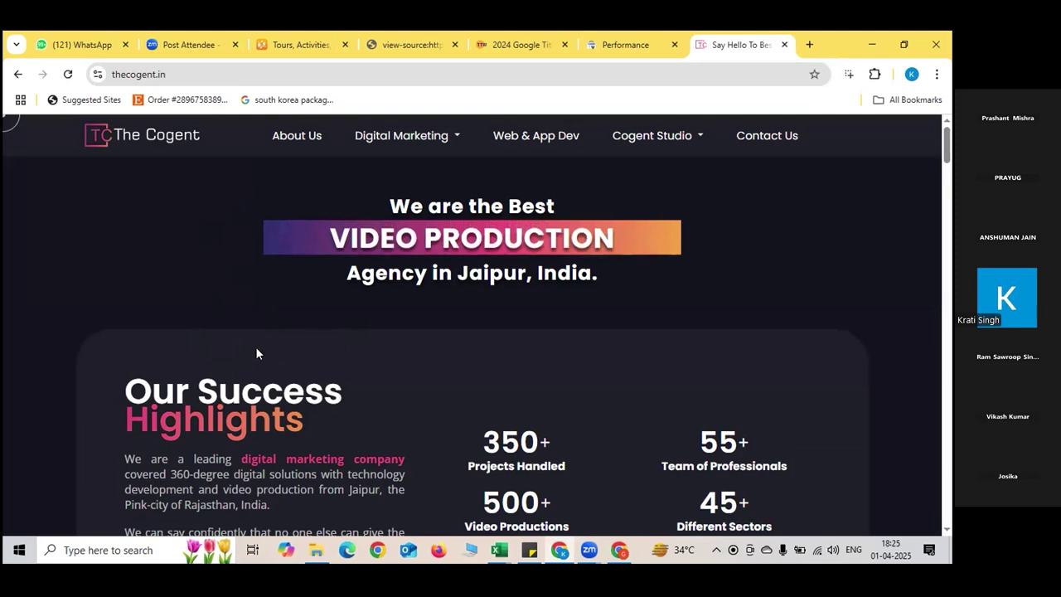
pyautogui.hotkey('alt', 'Left')
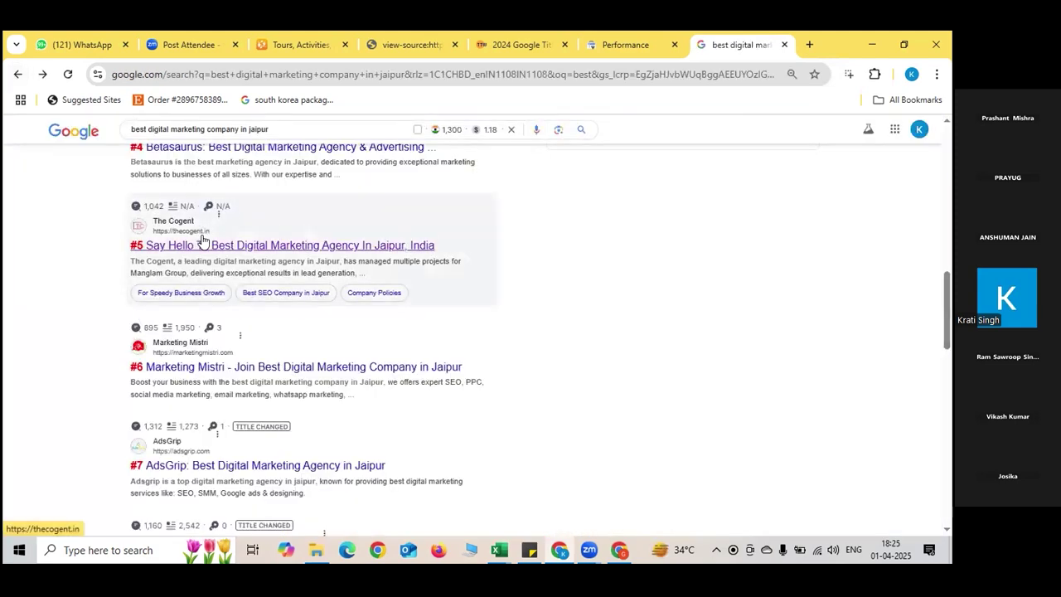
# Return to the autojagat.com Performance report and add the Average position metric to the chart.
pyautogui.click(588, 30)
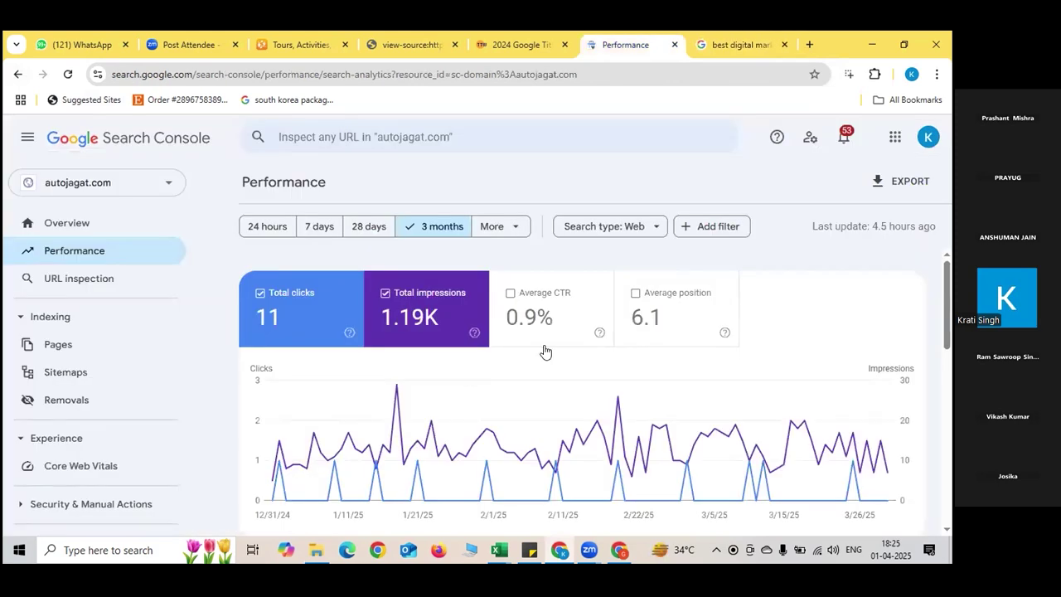
pyautogui.moveTo(947, 298)
pyautogui.mouseDown()
pyautogui.moveTo(950, 426)
pyautogui.moveTo(947, 290)
pyautogui.mouseUp()
pyautogui.click(668, 302)
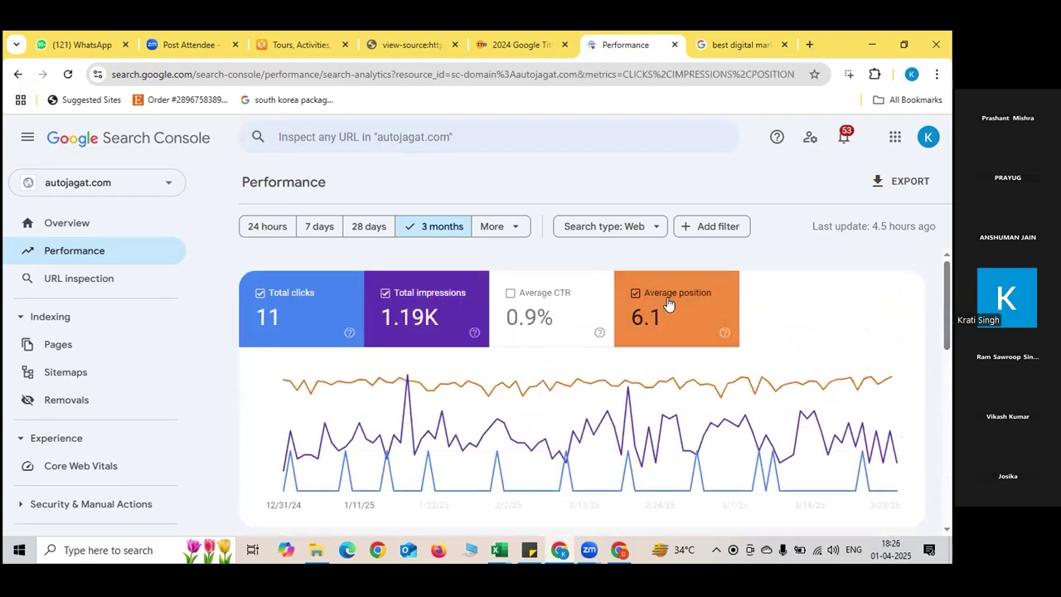
# Copy the query "car mechanic near me" from the top queries and search Google for it in place of the previous search.
pyautogui.moveTo(949, 288); pyautogui.dragTo(949, 391)
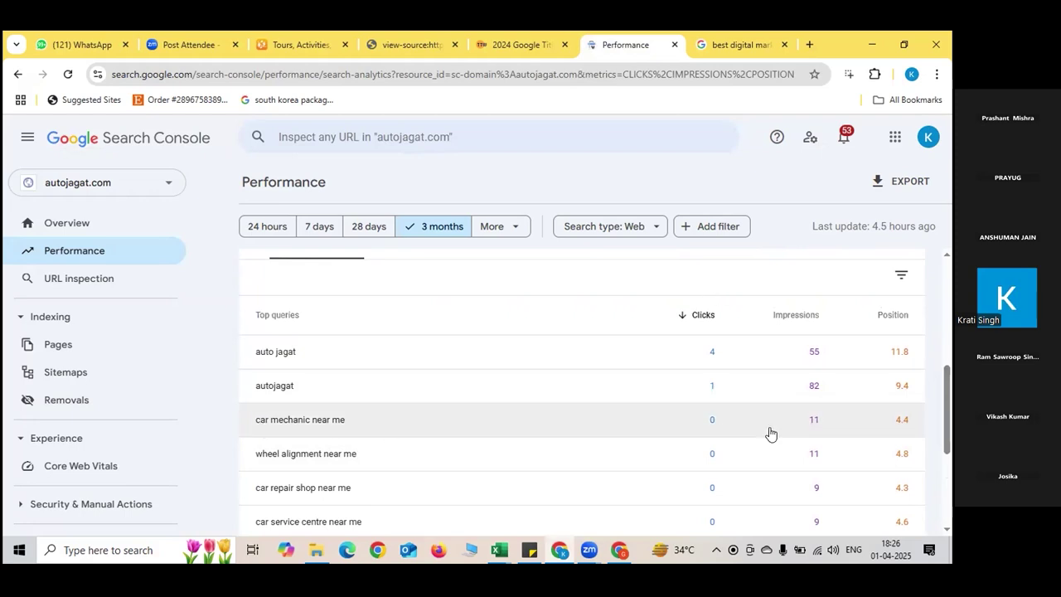
pyautogui.moveTo(894, 420); pyautogui.dragTo(915, 422)
pyautogui.moveTo(370, 428); pyautogui.dragTo(254, 431)
pyautogui.hotkey('ctrl', 'c')
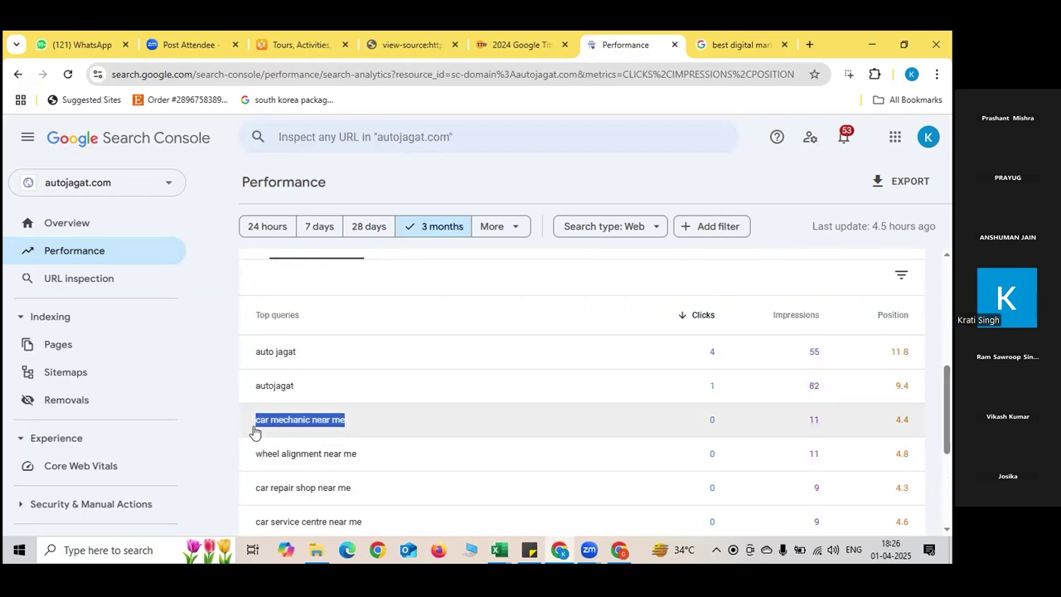
pyautogui.click(738, 44)
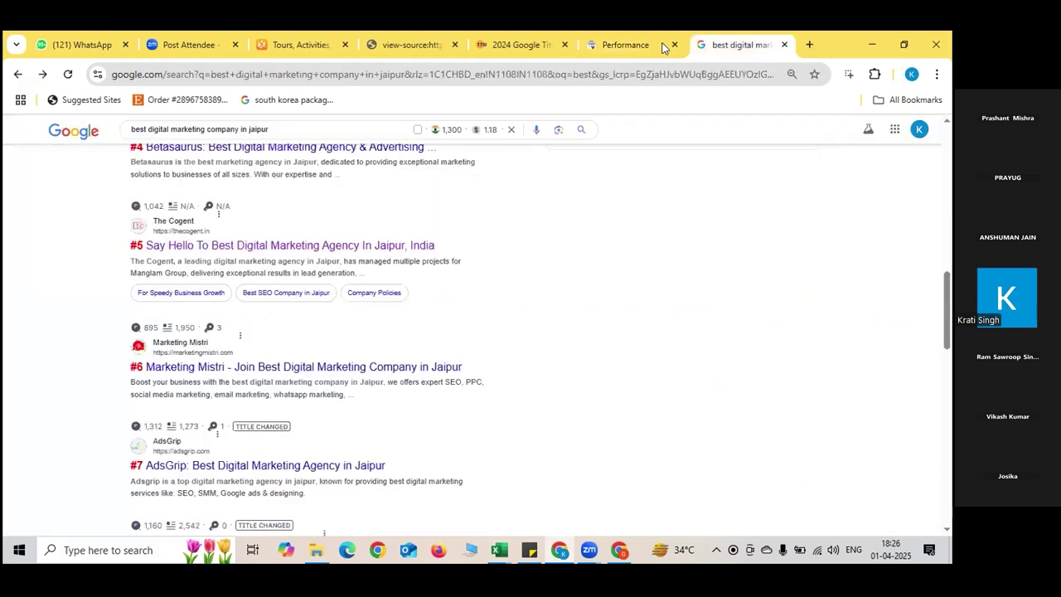
pyautogui.click(171, 129)
pyautogui.hotkey('ctrl', 'v')
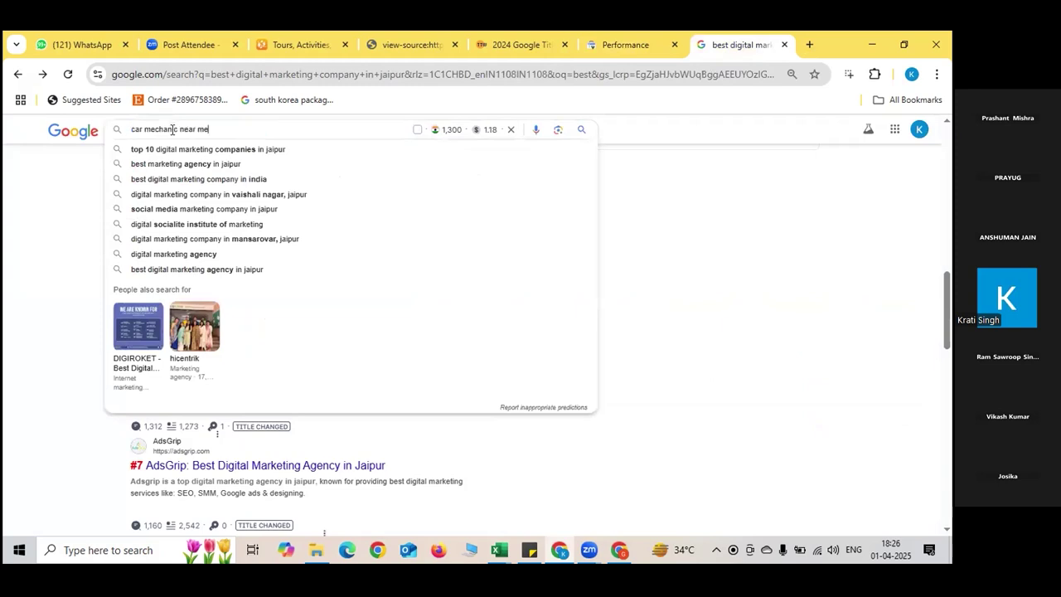
pyautogui.press('Return')
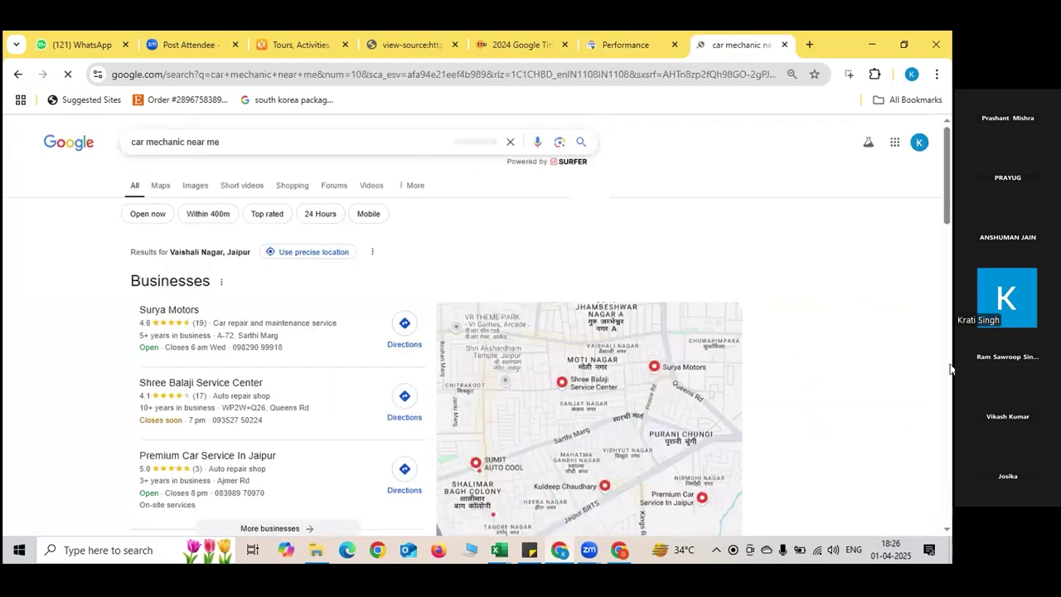
# Look through the first page of "car mechanic near me" results and open the second page.
pyautogui.moveTo(947, 166); pyautogui.dragTo(951, 294)
pyautogui.moveTo(951, 320); pyautogui.dragTo(949, 509)
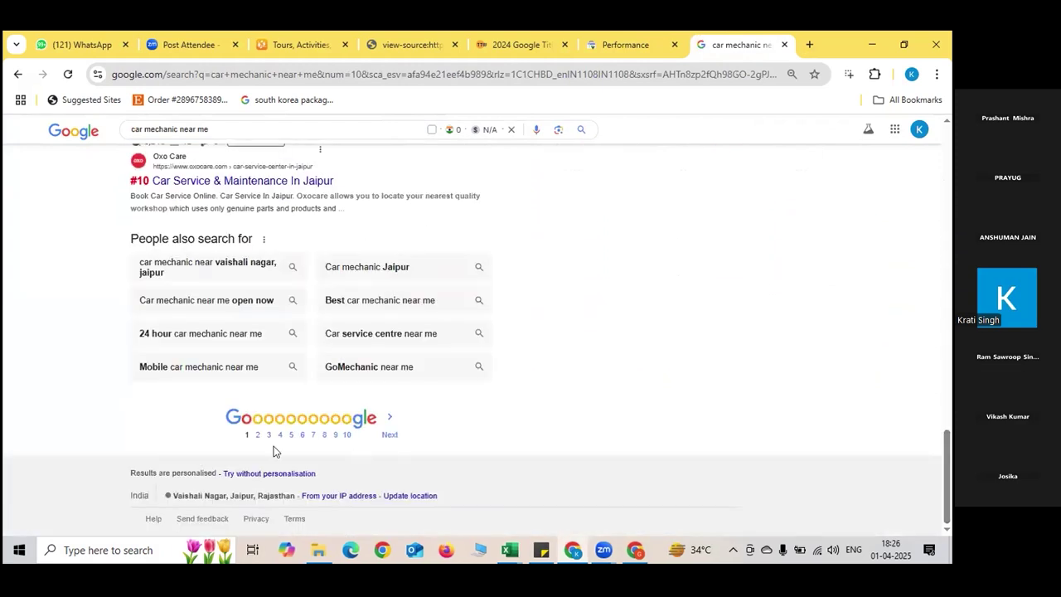
pyautogui.click(257, 423)
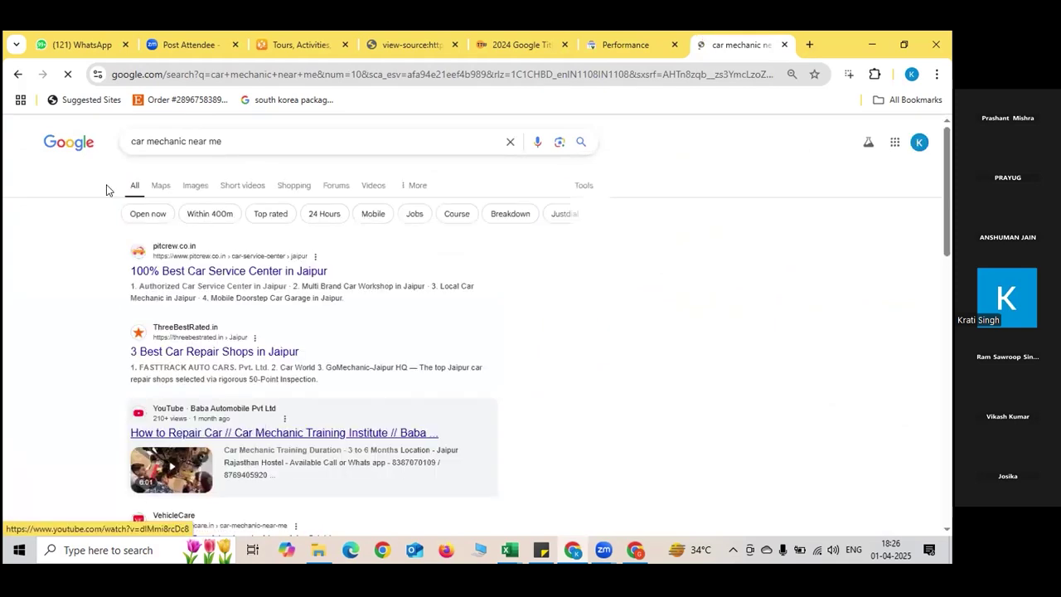
# Return to the Performance report, close the property list and review the clicks, impressions and positions of the top queries.
pyautogui.hotkey('ctrl', 'shift', 'Tab')
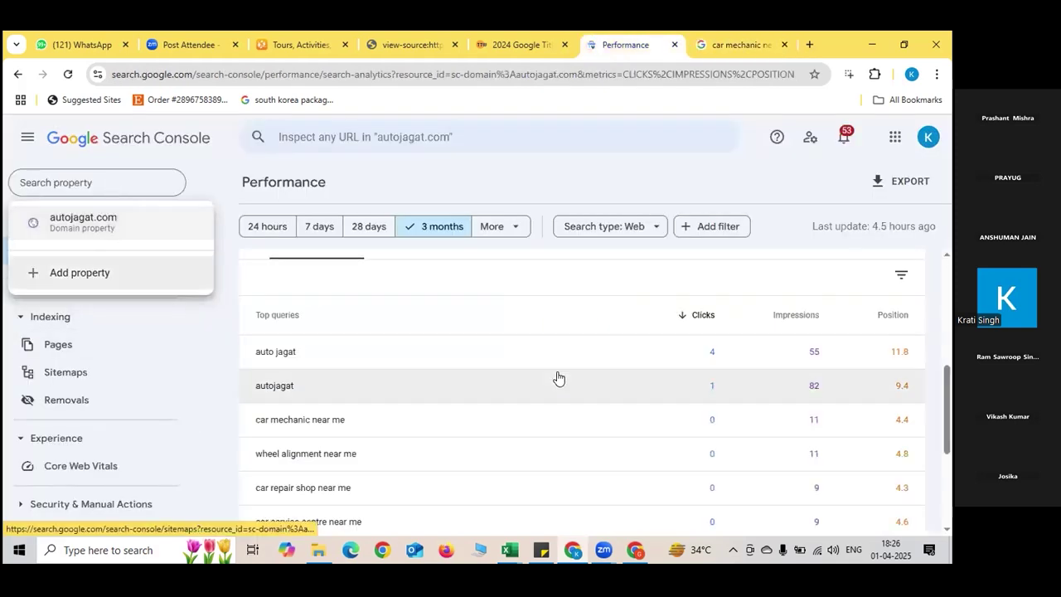
pyautogui.click(796, 242)
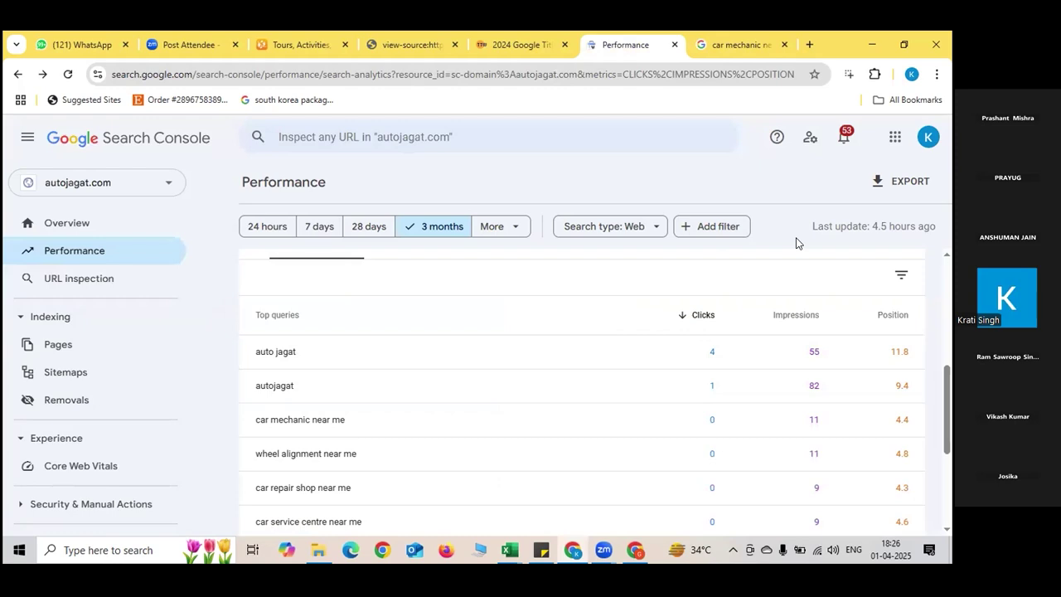
pyautogui.moveTo(948, 396)
pyautogui.mouseDown()
pyautogui.moveTo(951, 471)
pyautogui.moveTo(946, 407)
pyautogui.mouseUp()
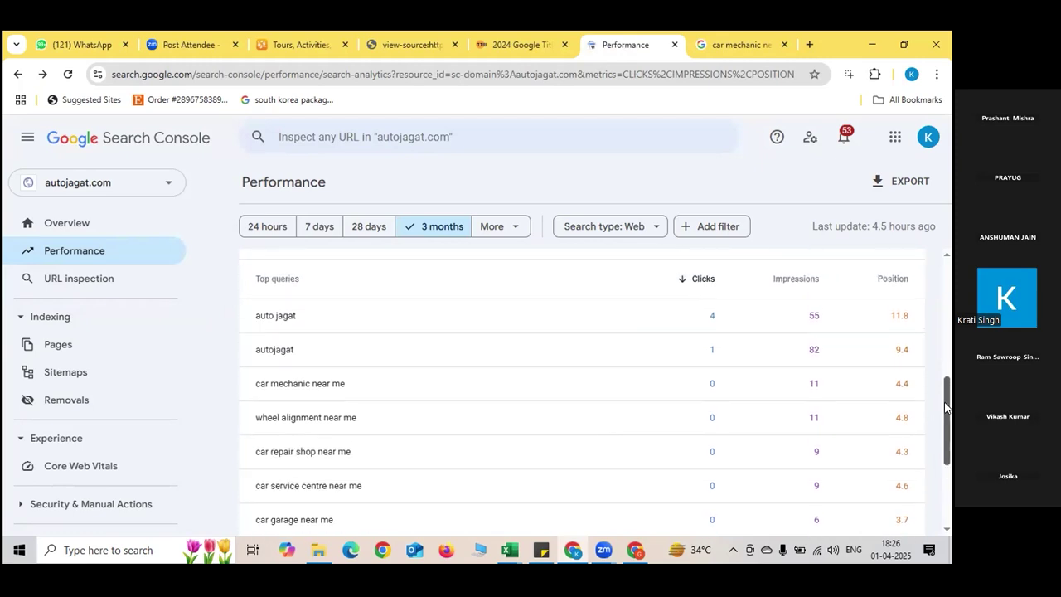
pyautogui.moveTo(946, 407); pyautogui.dragTo(945, 398)
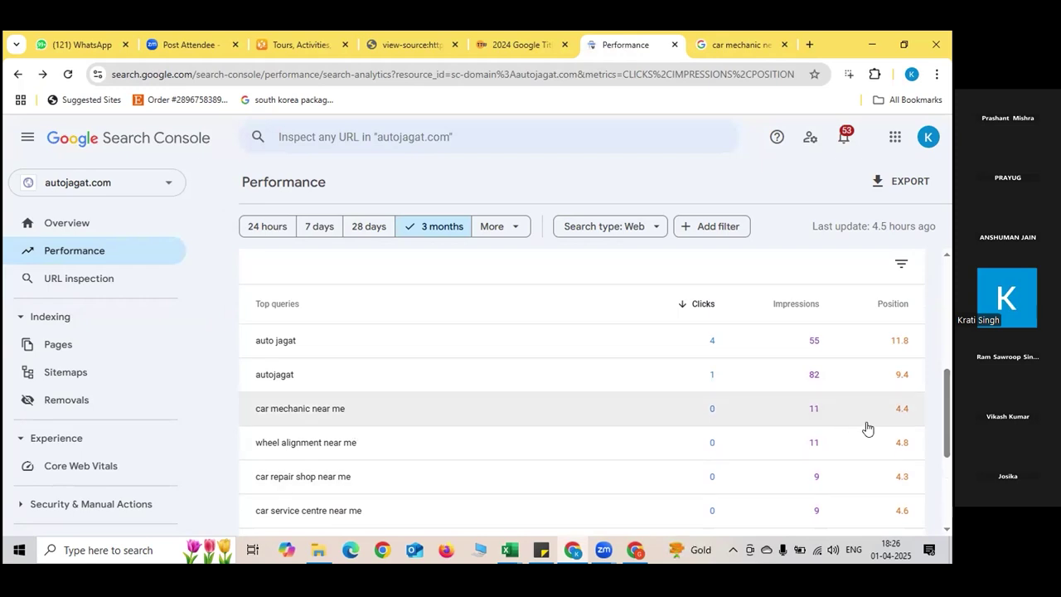
# Set the Performance report's date range to 24 hours and look over its metrics and top queries.
pyautogui.click(270, 227)
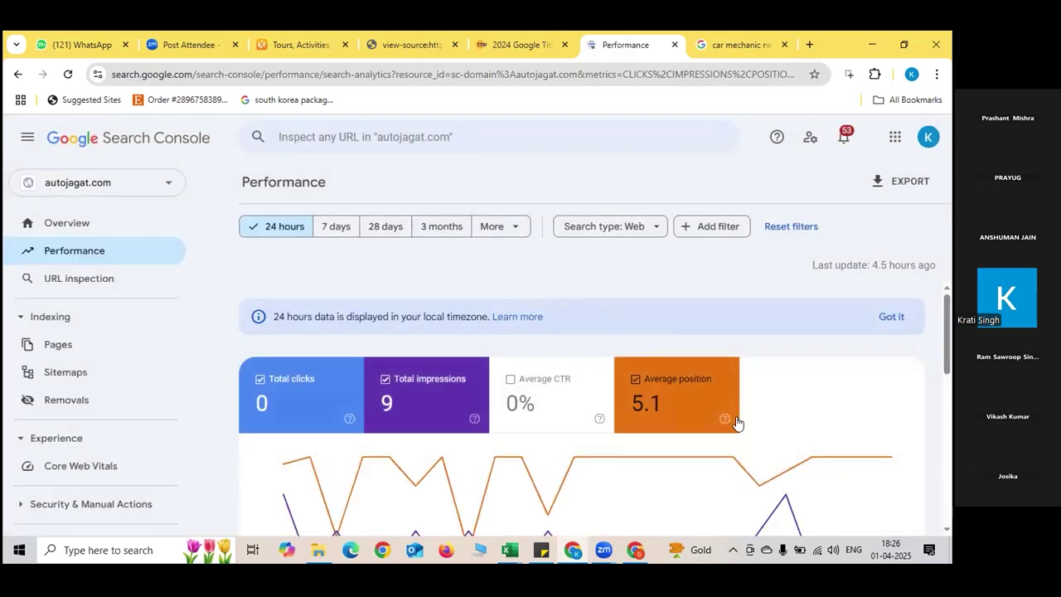
pyautogui.moveTo(948, 298); pyautogui.dragTo(950, 444)
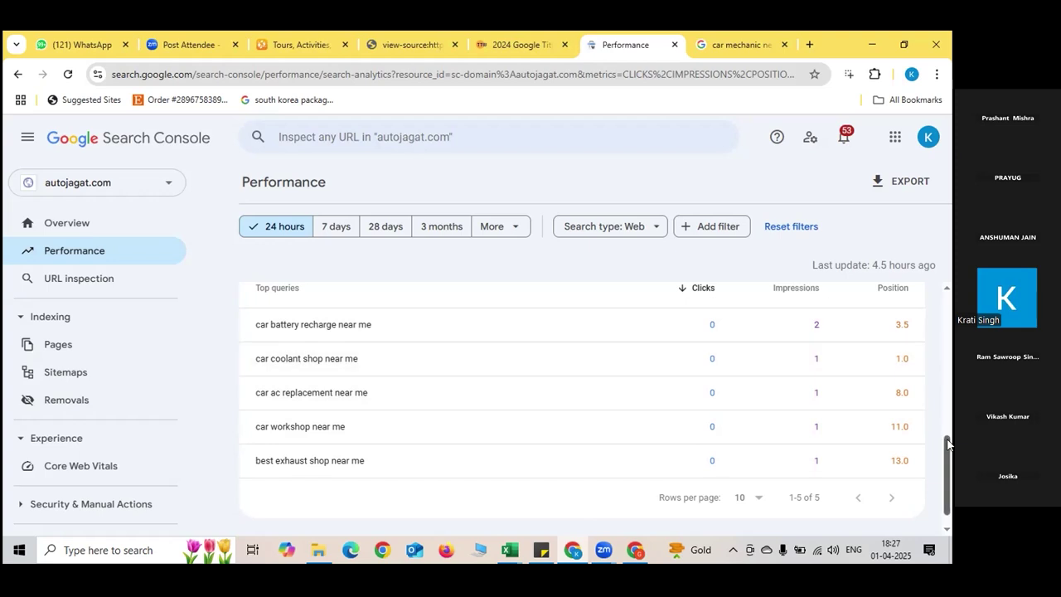
pyautogui.moveTo(948, 451); pyautogui.dragTo(951, 270)
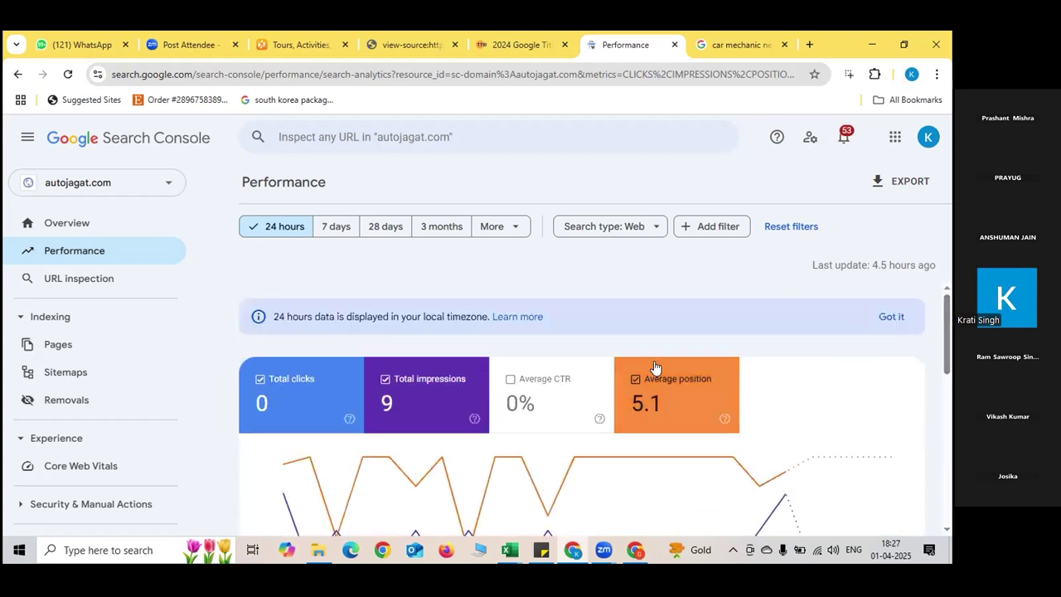
# Apply a search type comparison of Web versus Image to the Performance report, review it and switch to the "car mechanic near me" results.
pyautogui.click(640, 230)
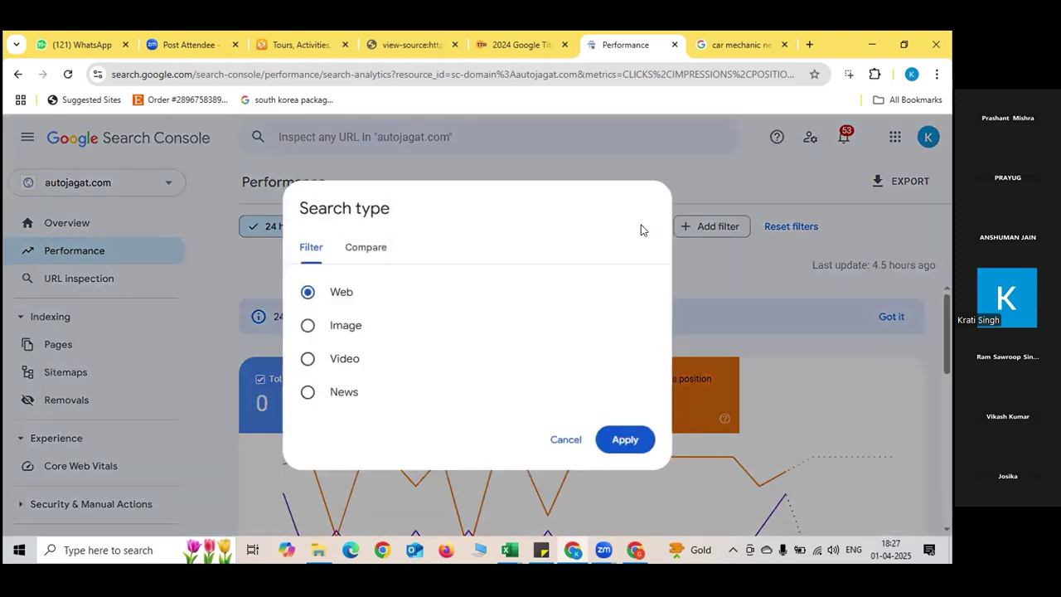
pyautogui.click(381, 246)
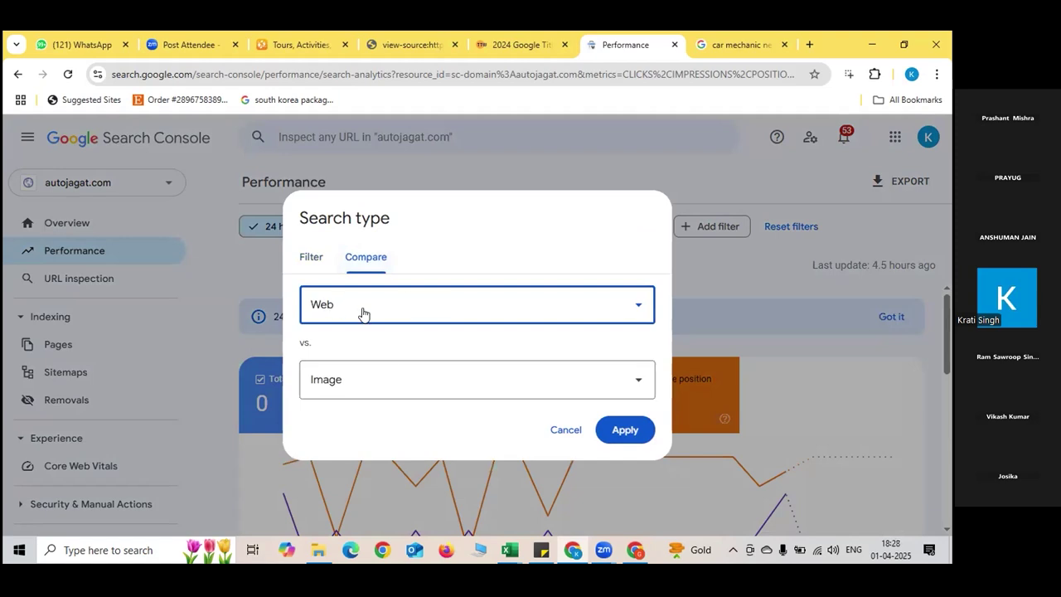
pyautogui.click(621, 432)
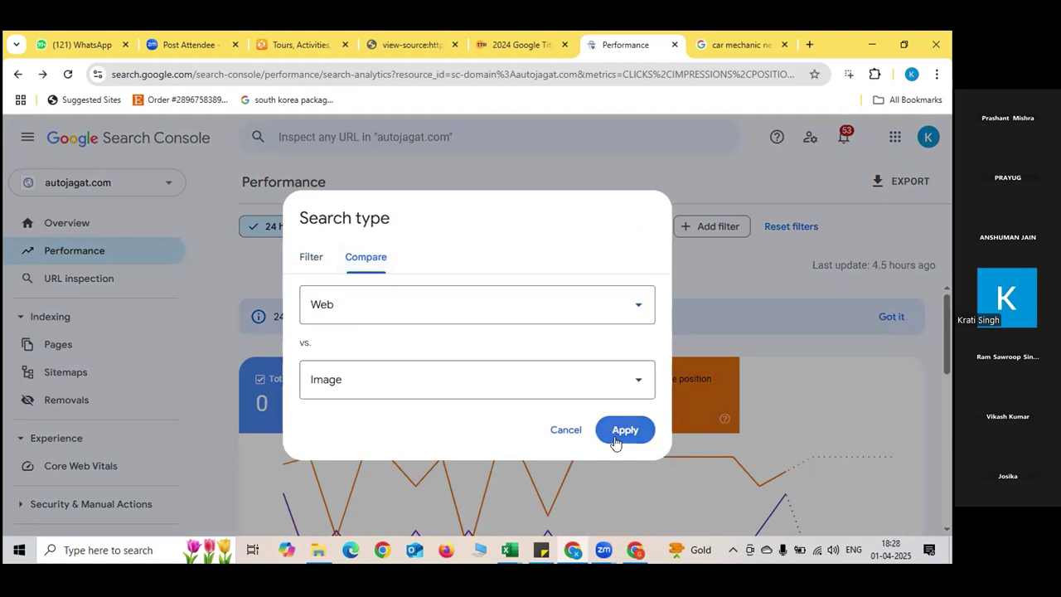
pyautogui.moveTo(944, 327)
pyautogui.mouseDown()
pyautogui.moveTo(950, 350)
pyautogui.moveTo(947, 334)
pyautogui.mouseUp()
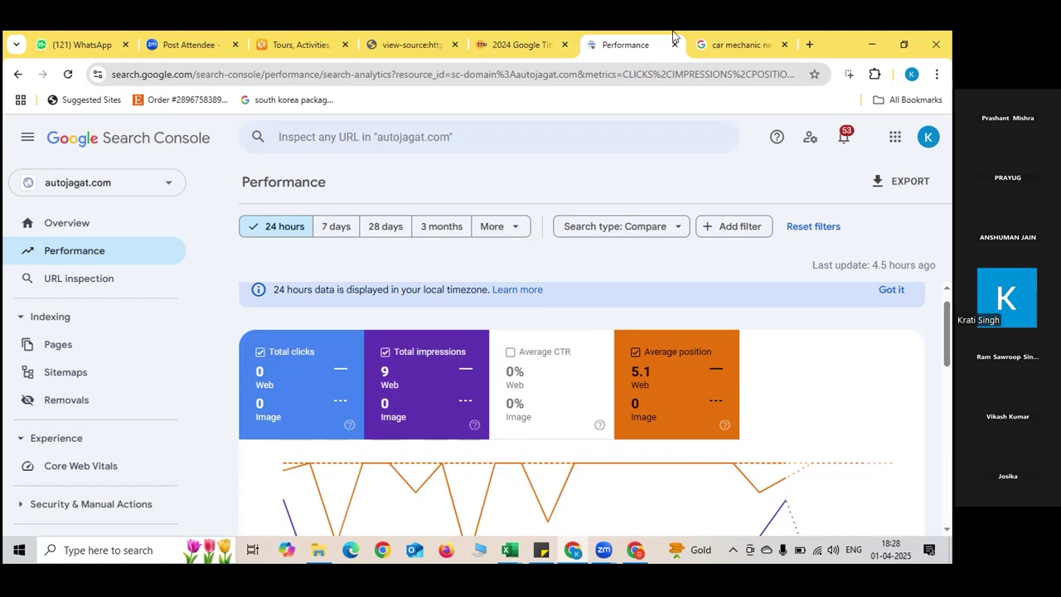
pyautogui.click(722, 50)
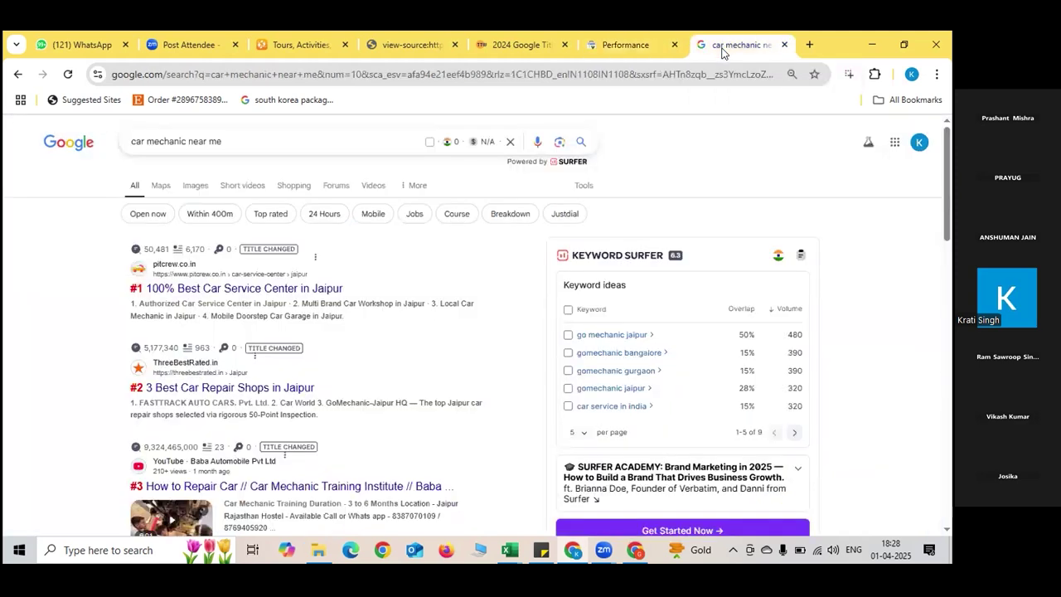
# Compare the image results with the general web results for "car mechanic near me", ending on the image results.
pyautogui.click(187, 182)
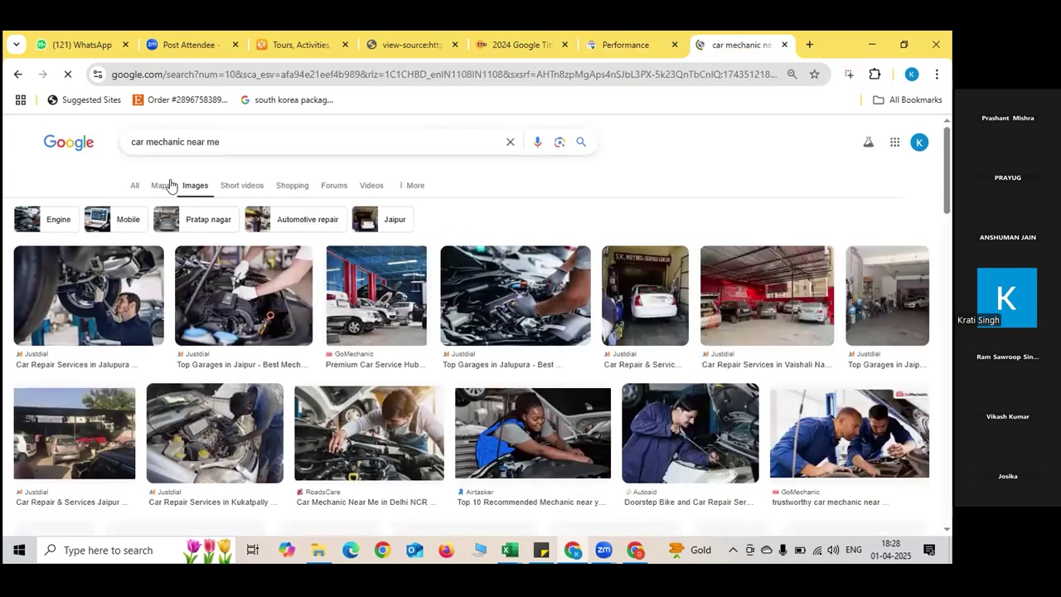
pyautogui.click(131, 190)
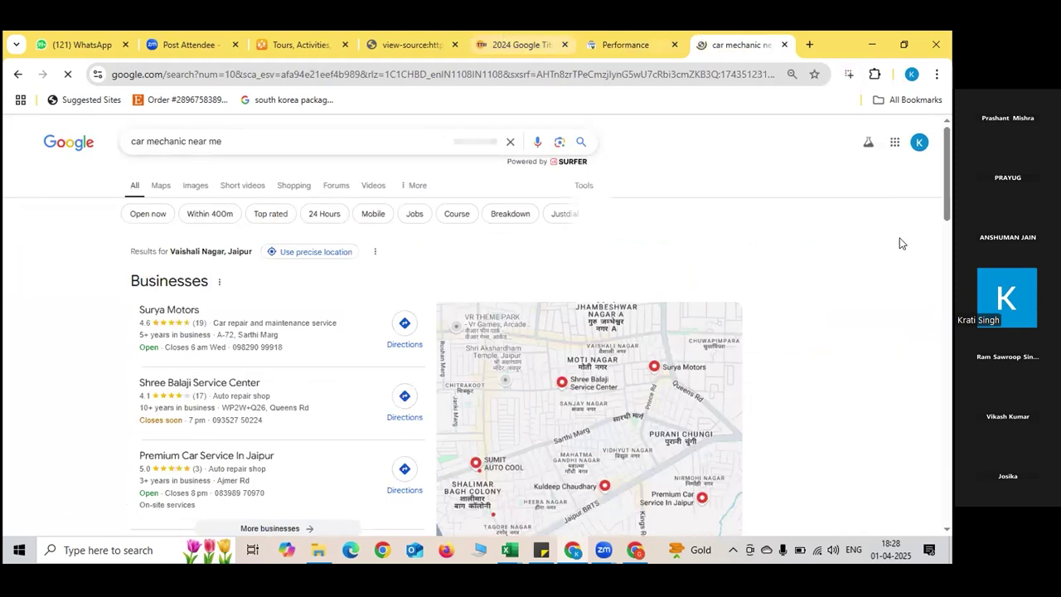
pyautogui.moveTo(685, 310)
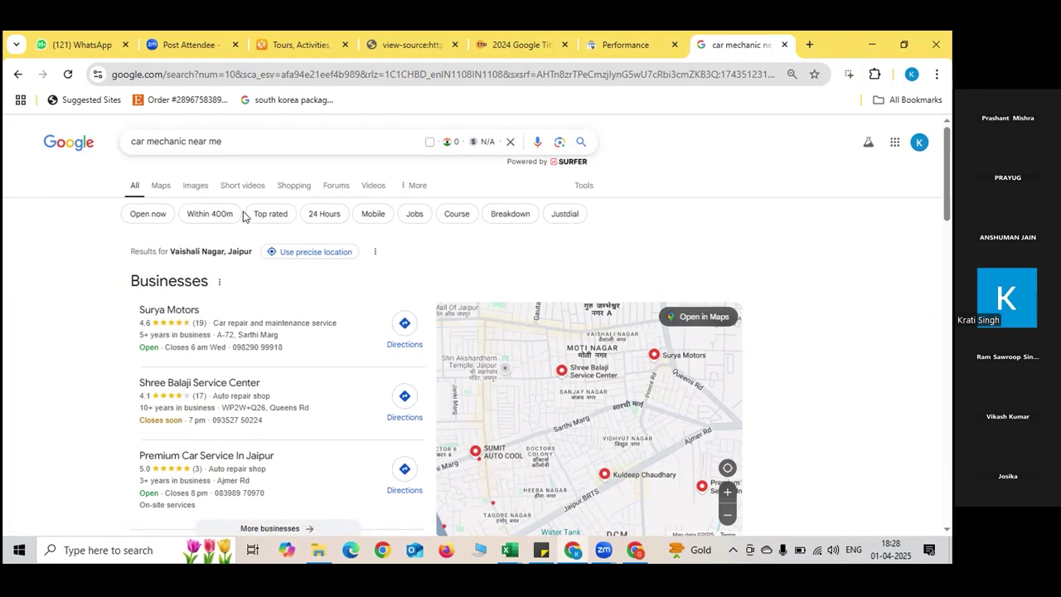
pyautogui.moveTo(945, 214); pyautogui.dragTo(949, 191)
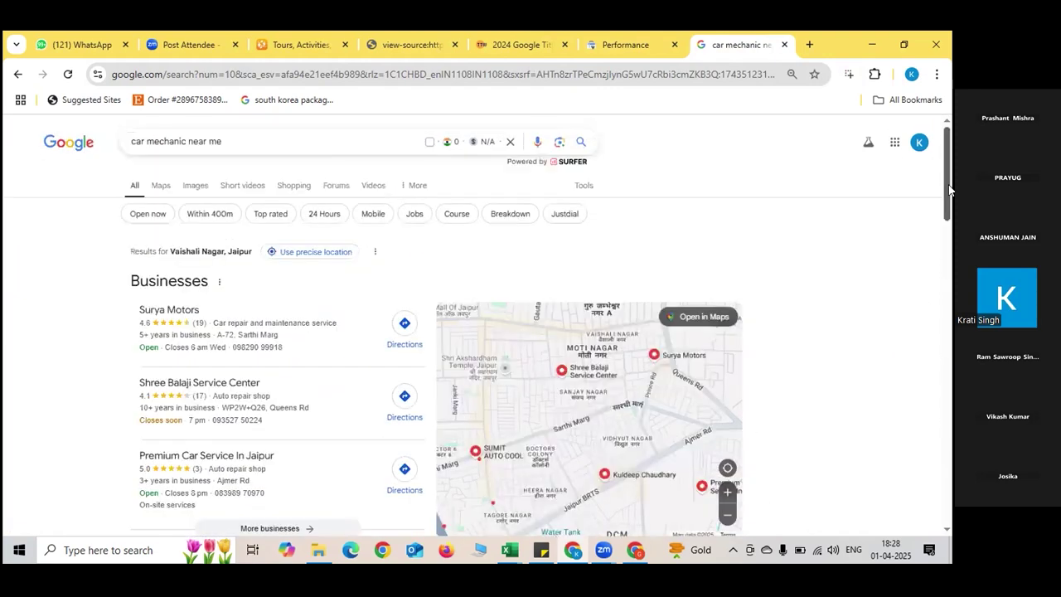
pyautogui.click(189, 187)
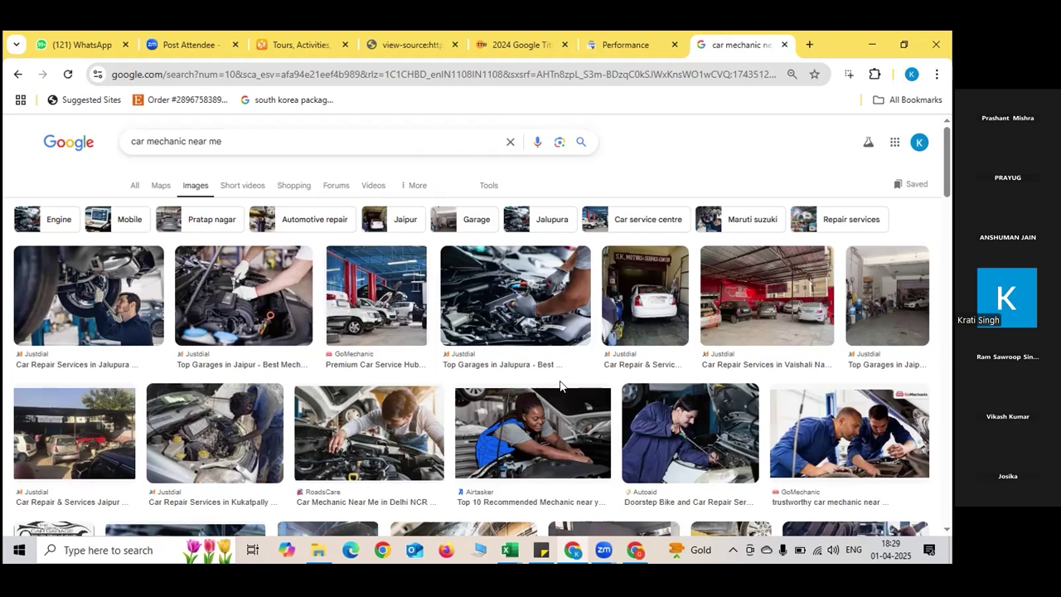
# Return to the Performance report, set its date range to 3 months and look over the metrics, chart and top queries.
pyautogui.click(639, 33)
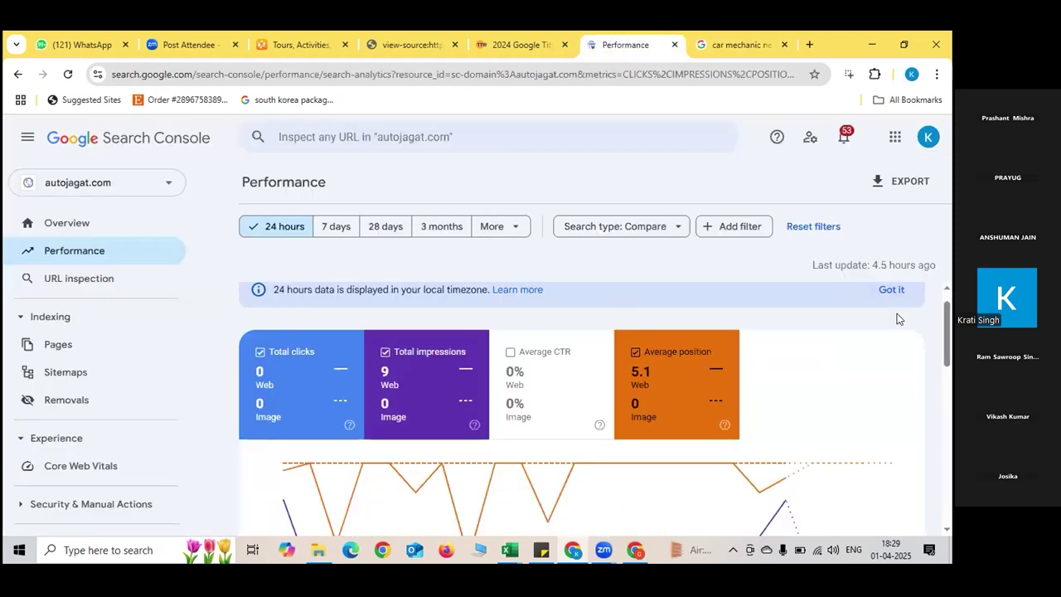
pyautogui.moveTo(946, 327); pyautogui.dragTo(951, 437)
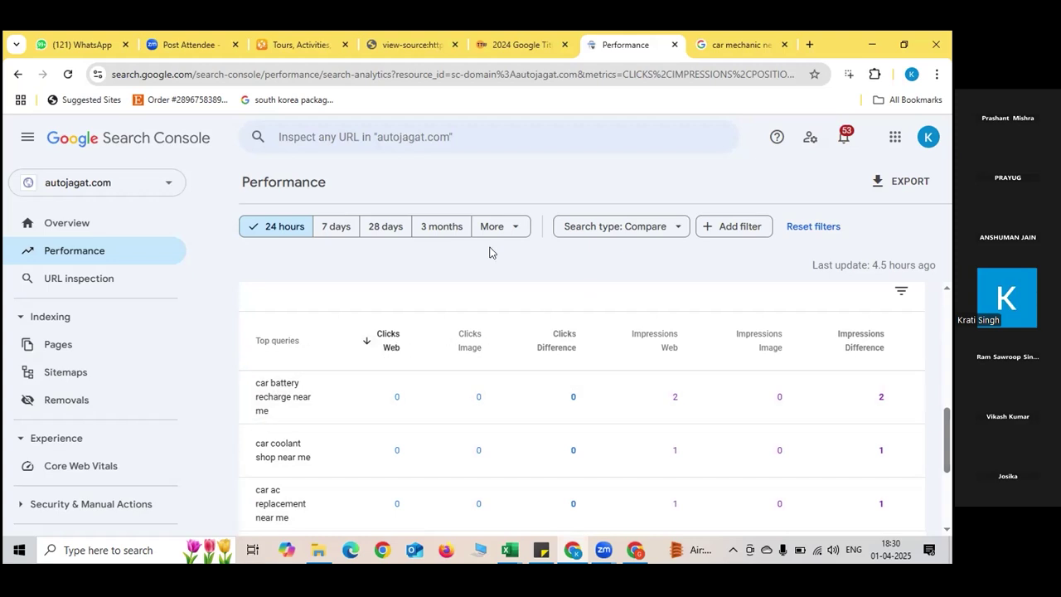
pyautogui.click(456, 241)
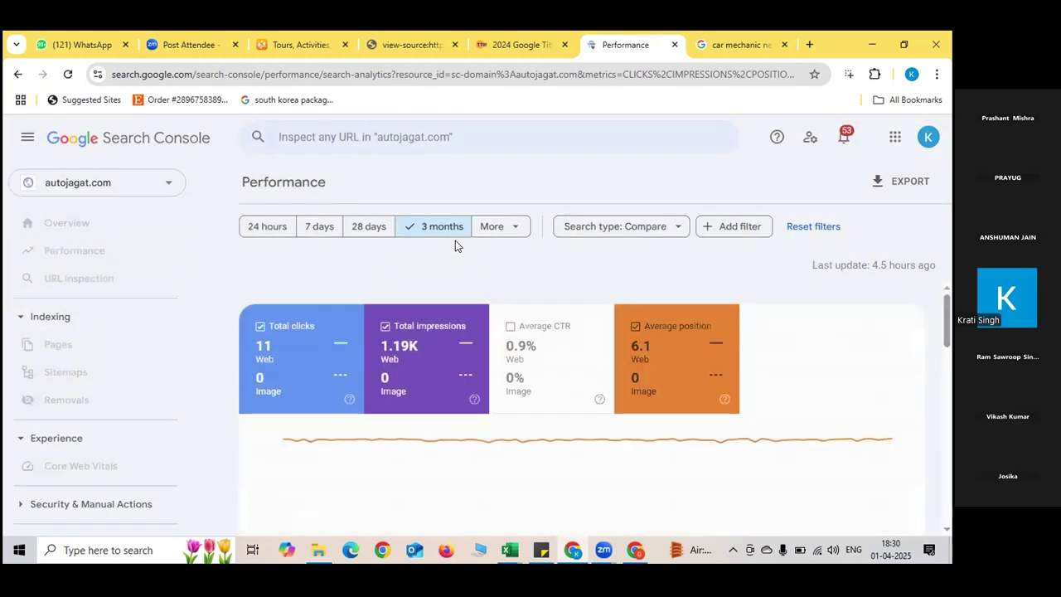
pyautogui.click(951, 385)
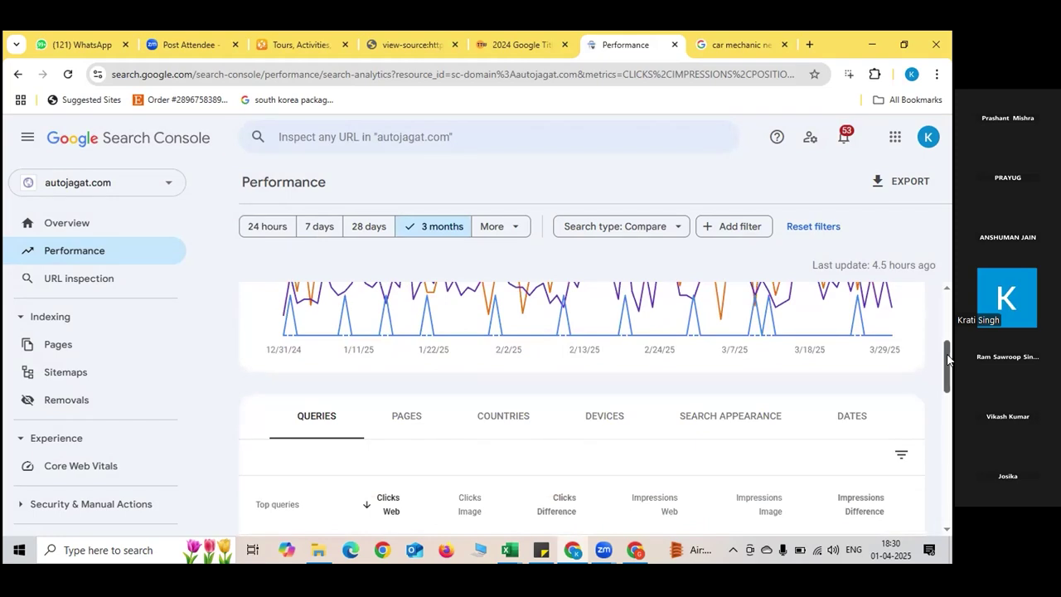
pyautogui.scroll(-1, 945, 381)
pyautogui.moveTo(945, 380); pyautogui.dragTo(951, 294)
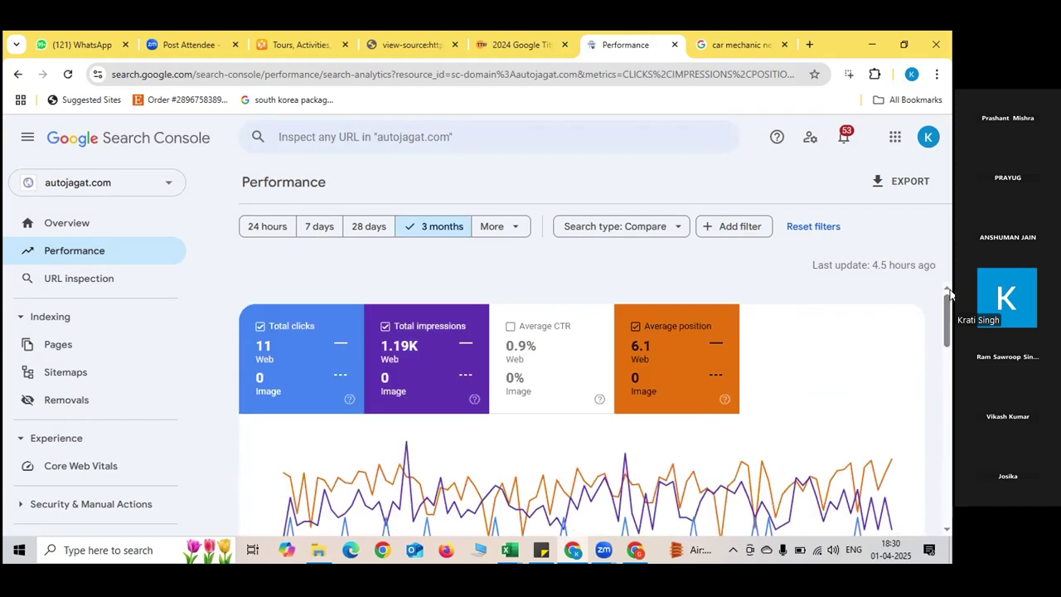
# Look over the search types offered for the Web versus Image comparison and close the dialog.
pyautogui.click(587, 224)
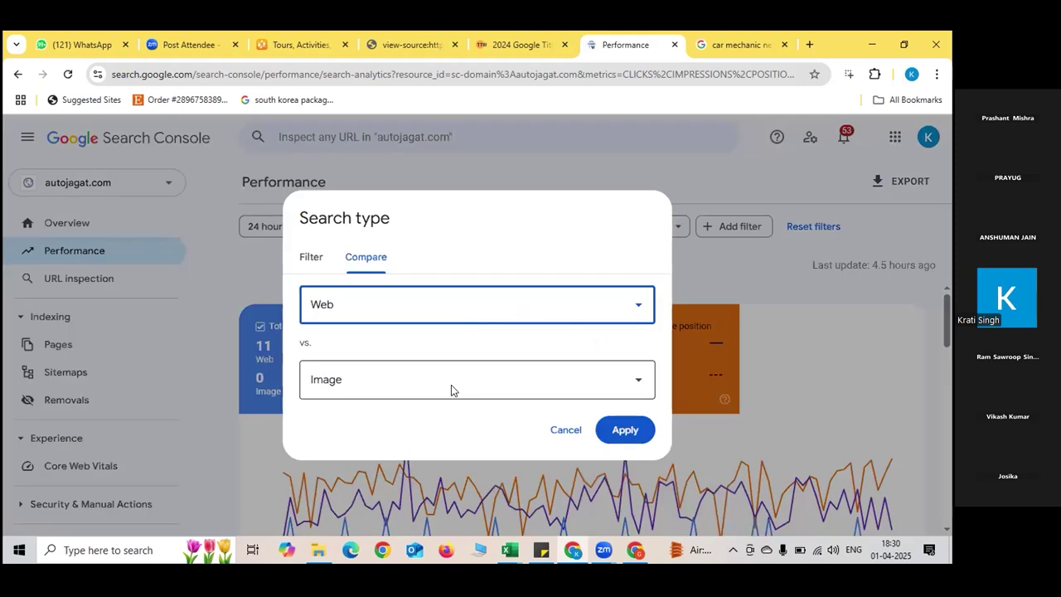
pyautogui.click(451, 384)
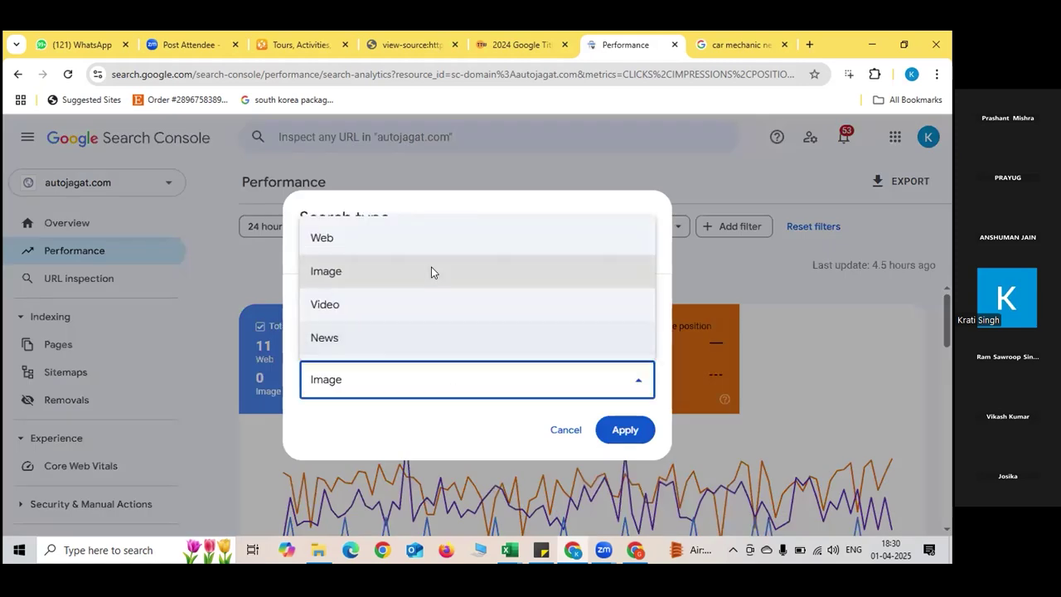
pyautogui.click(882, 401)
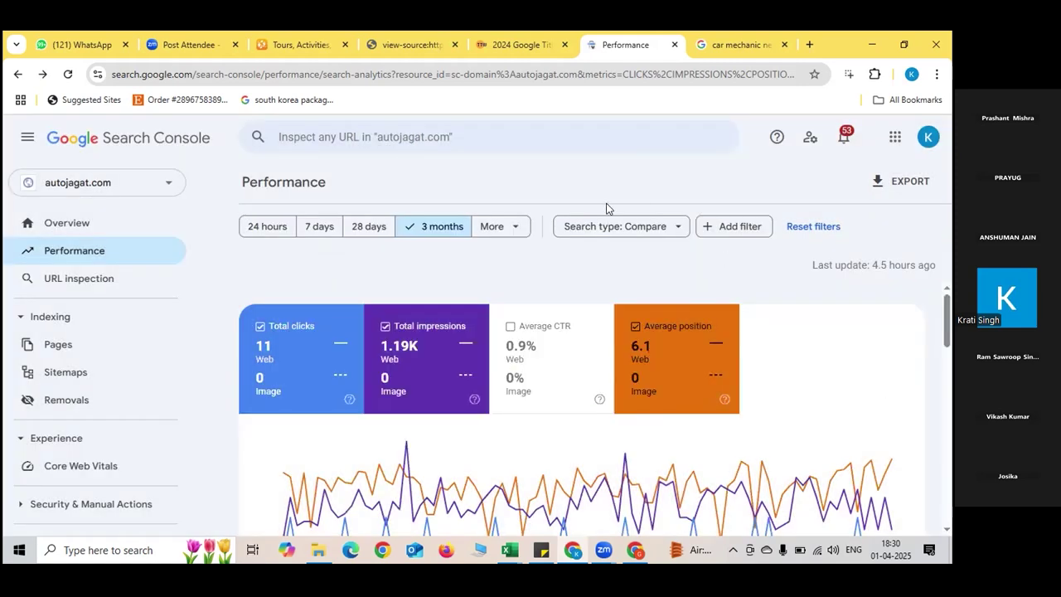
# Add a device filter for Mobile to the Performance report.
pyautogui.click(720, 229)
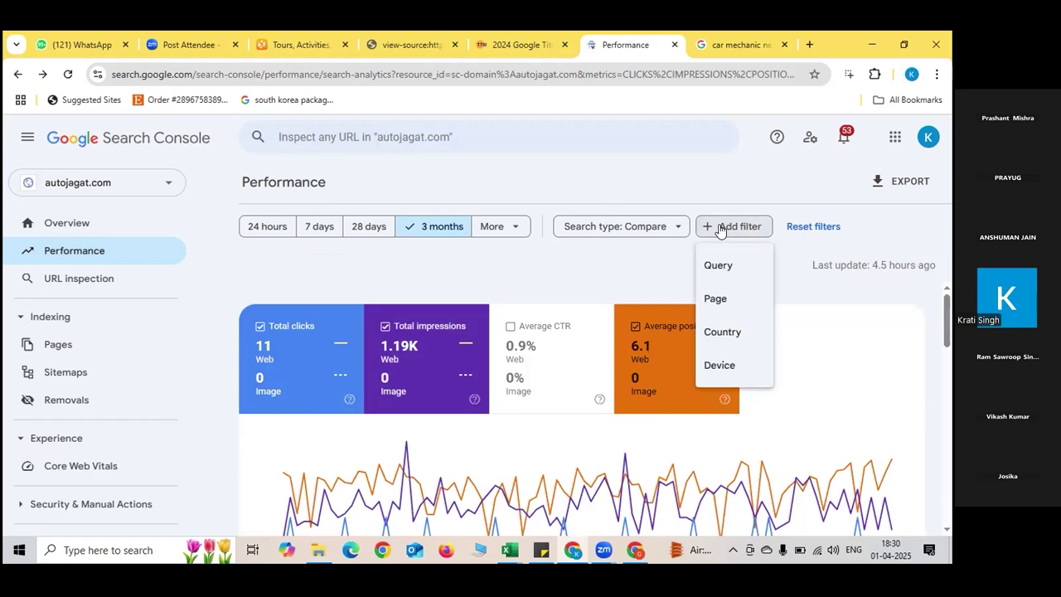
pyautogui.click(727, 366)
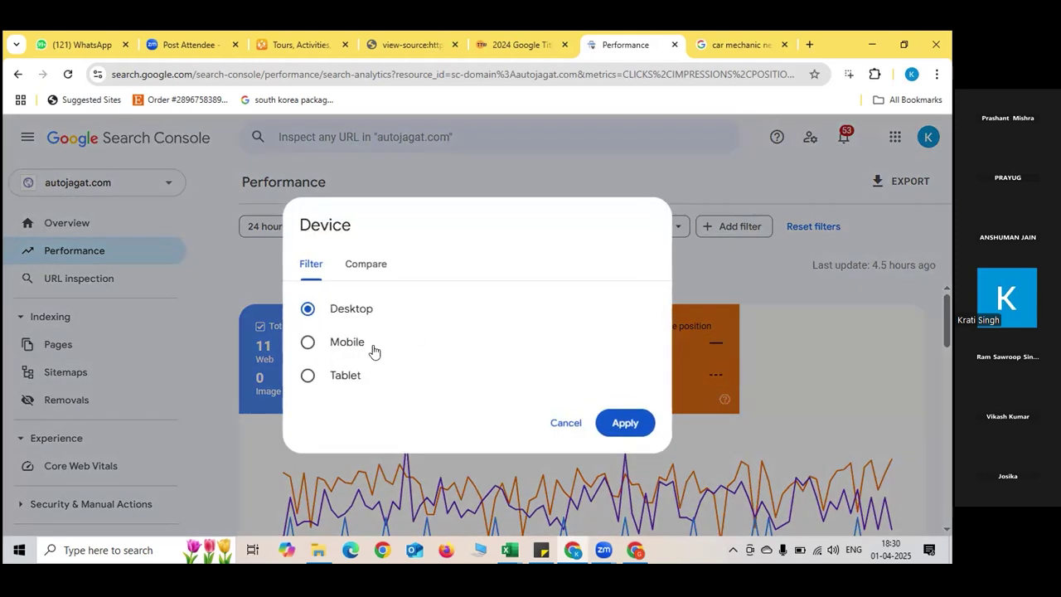
pyautogui.click(355, 351)
pyautogui.click(614, 427)
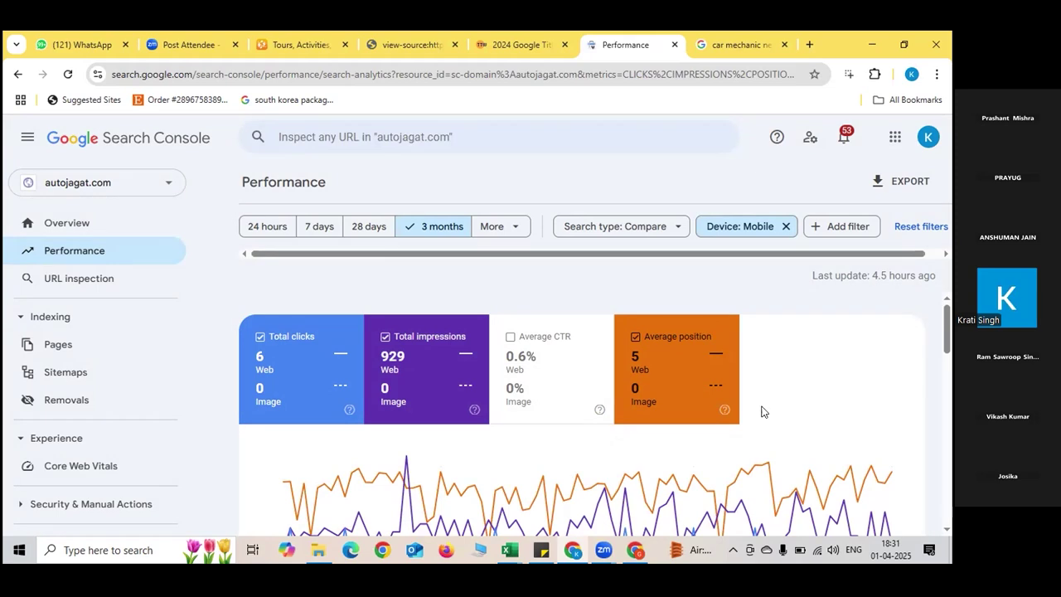
# Review the web and image clicks and impressions of the top queries for mobile devices.
pyautogui.moveTo(948, 339); pyautogui.dragTo(951, 416)
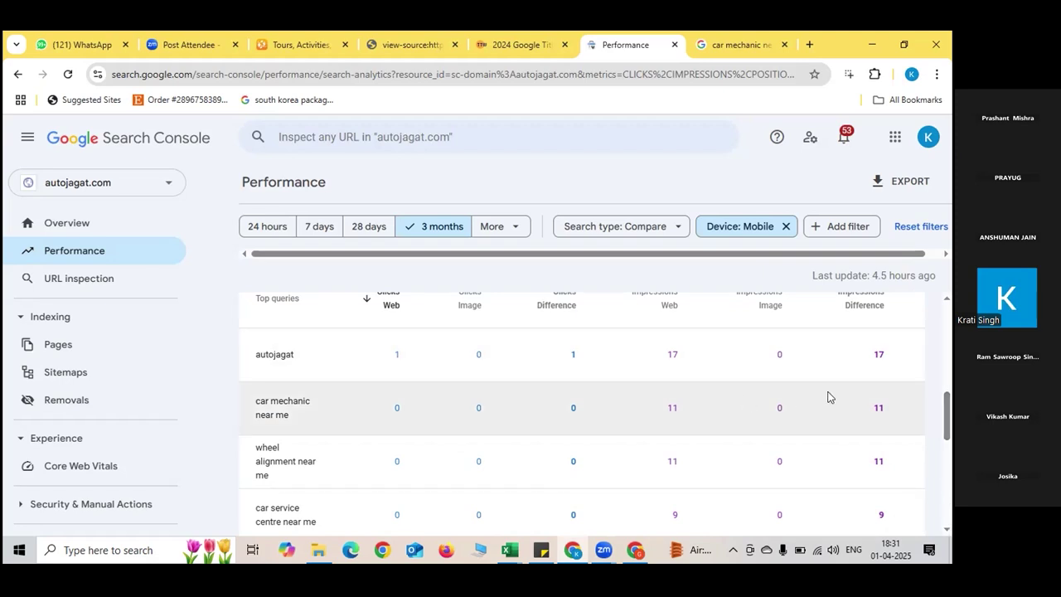
pyautogui.moveTo(948, 425); pyautogui.dragTo(949, 407)
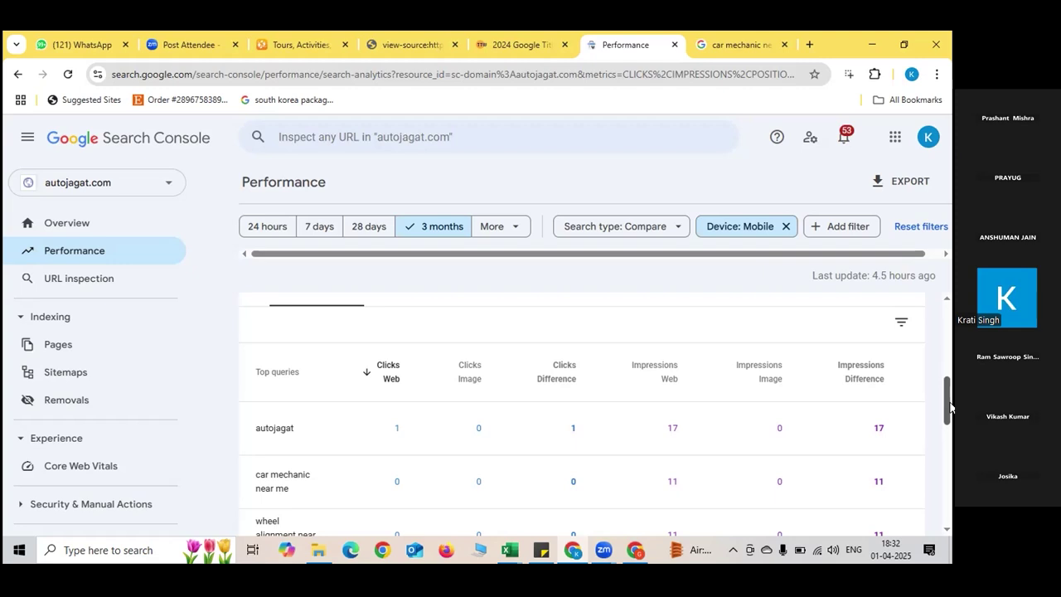
pyautogui.moveTo(943, 407); pyautogui.dragTo(943, 459)
pyautogui.moveTo(943, 462); pyautogui.dragTo(948, 475)
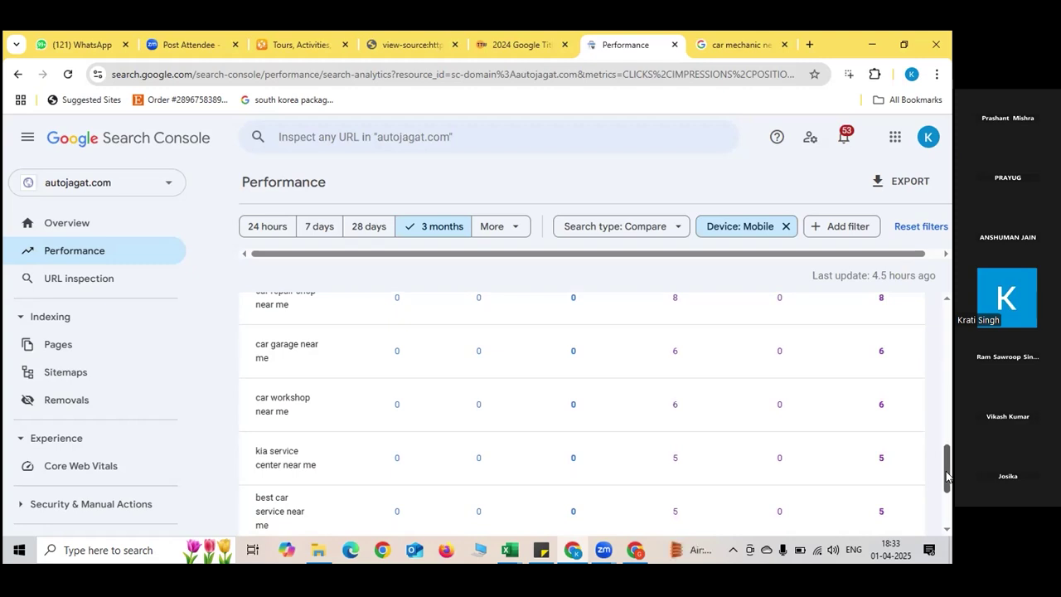
pyautogui.moveTo(947, 475); pyautogui.dragTo(950, 420)
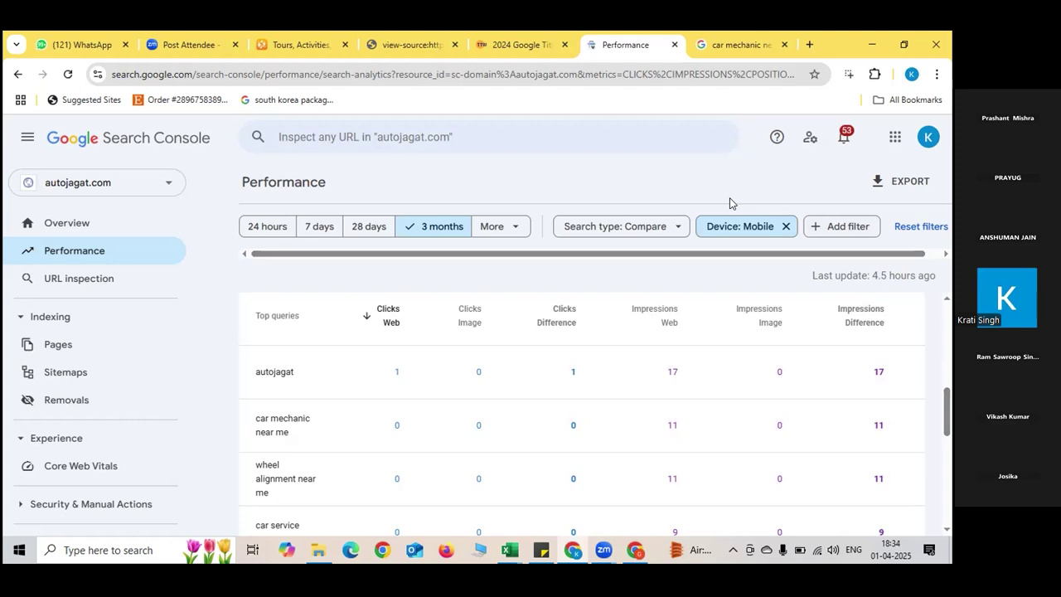
# Recheck the device filter's options and remove the Mobile filter from the Performance report.
pyautogui.click(59, 286)
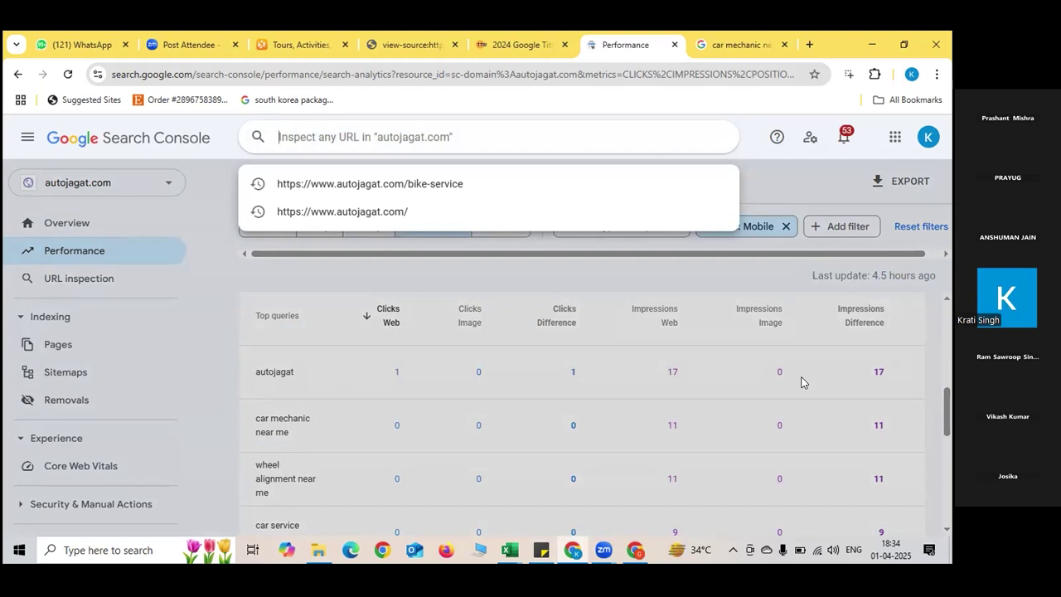
pyautogui.click(671, 280)
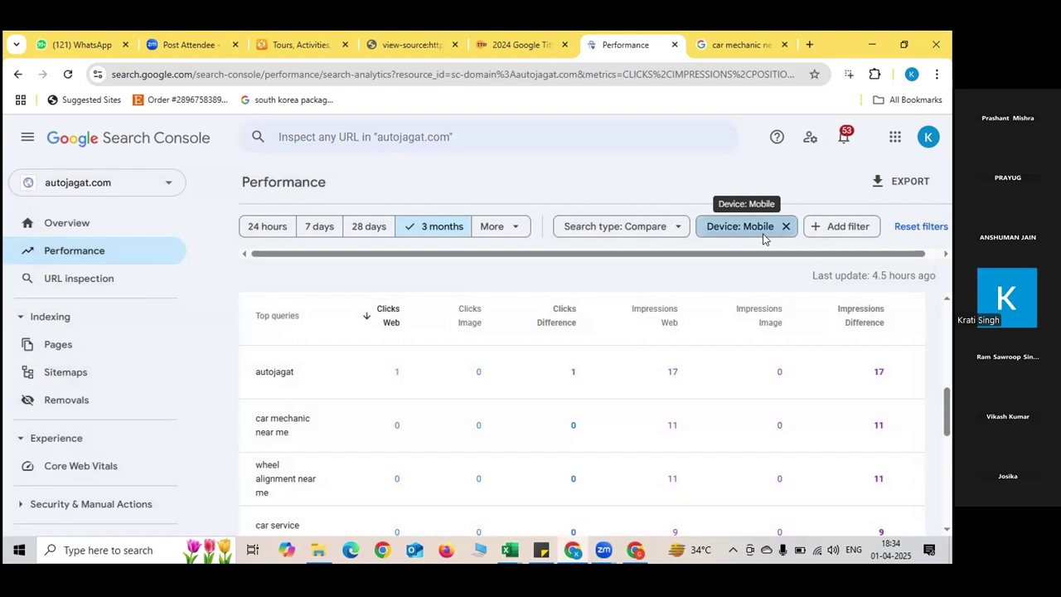
pyautogui.click(761, 232)
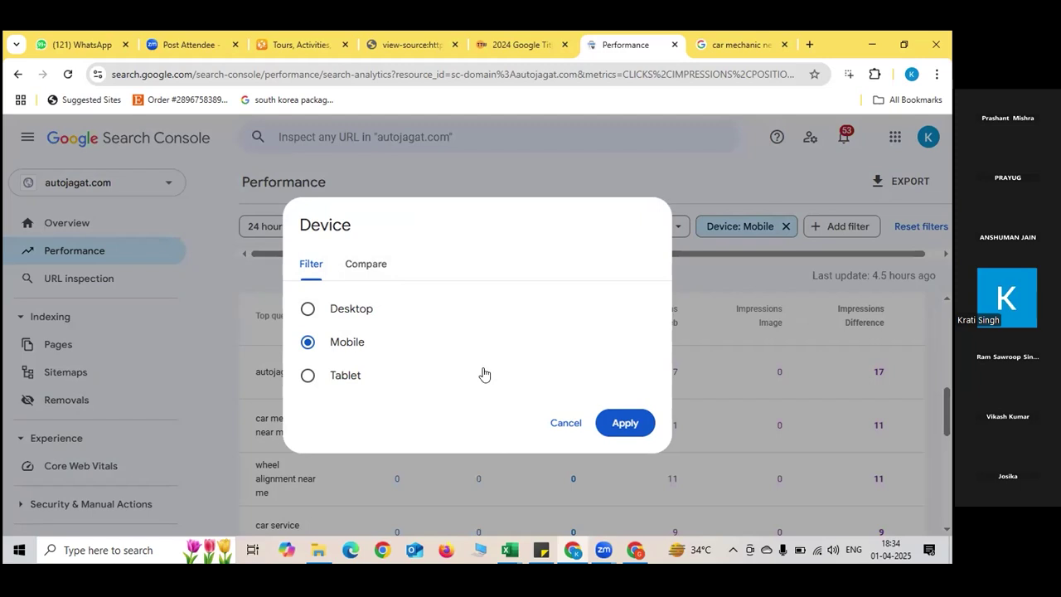
pyautogui.click(560, 435)
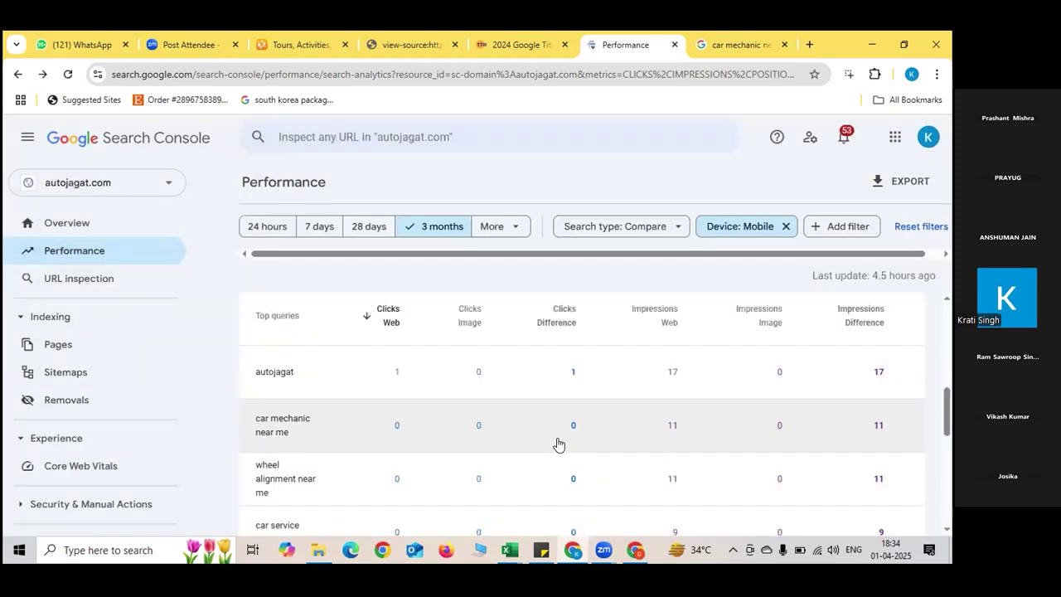
pyautogui.click(784, 228)
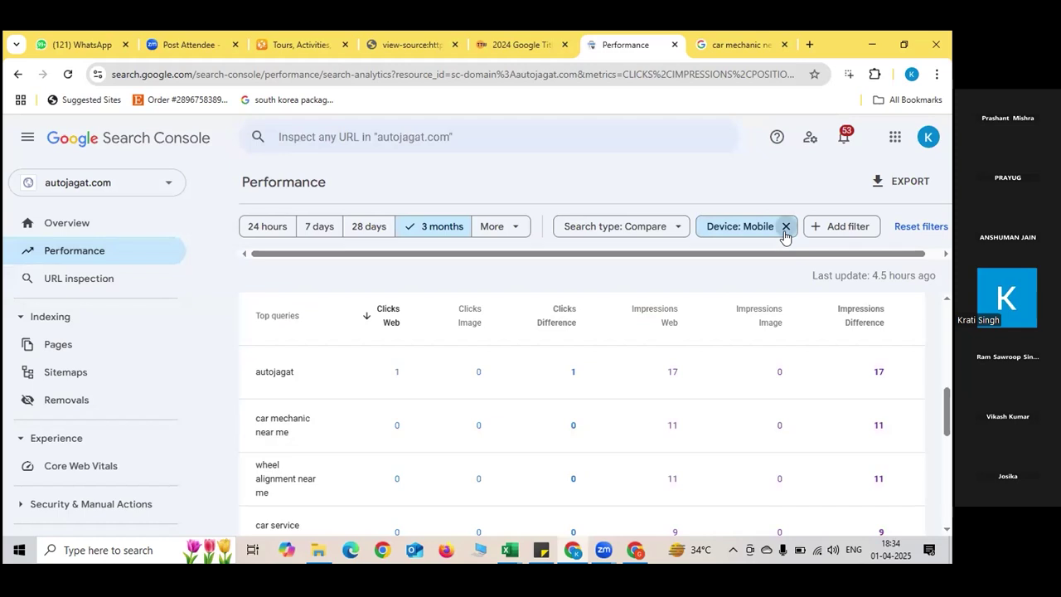
pyautogui.click(734, 228)
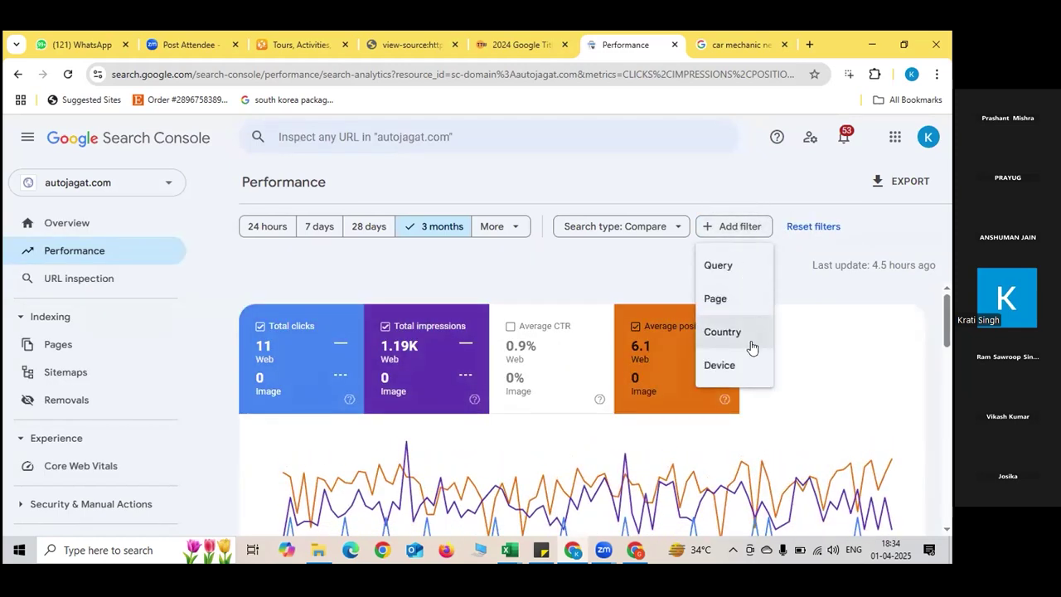
pyautogui.click(733, 315)
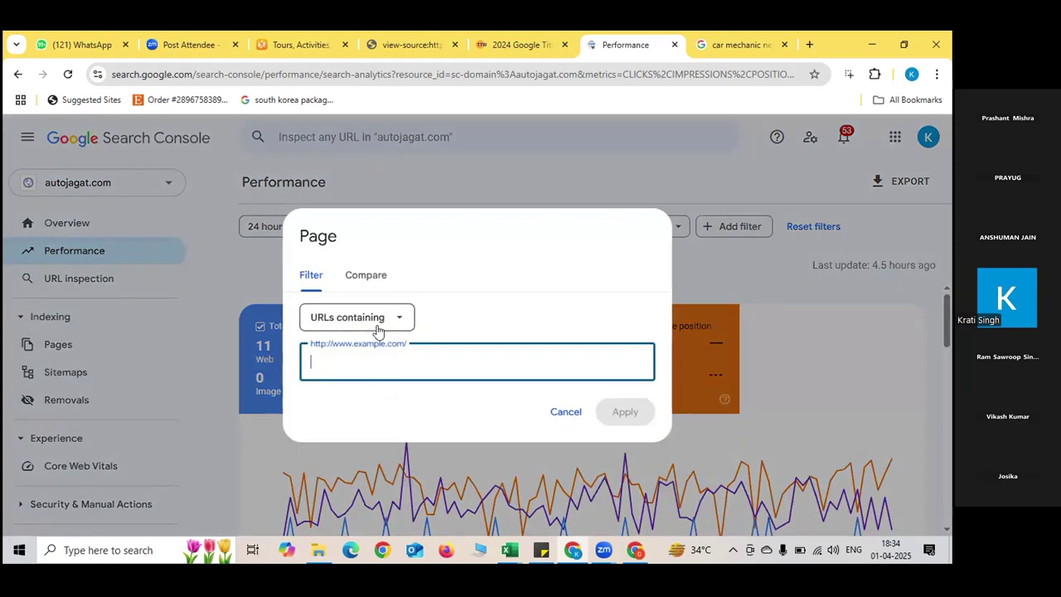
pyautogui.write('car mechanic near me')
pyautogui.press('BackSpace')
pyautogui.press('BackSpace')
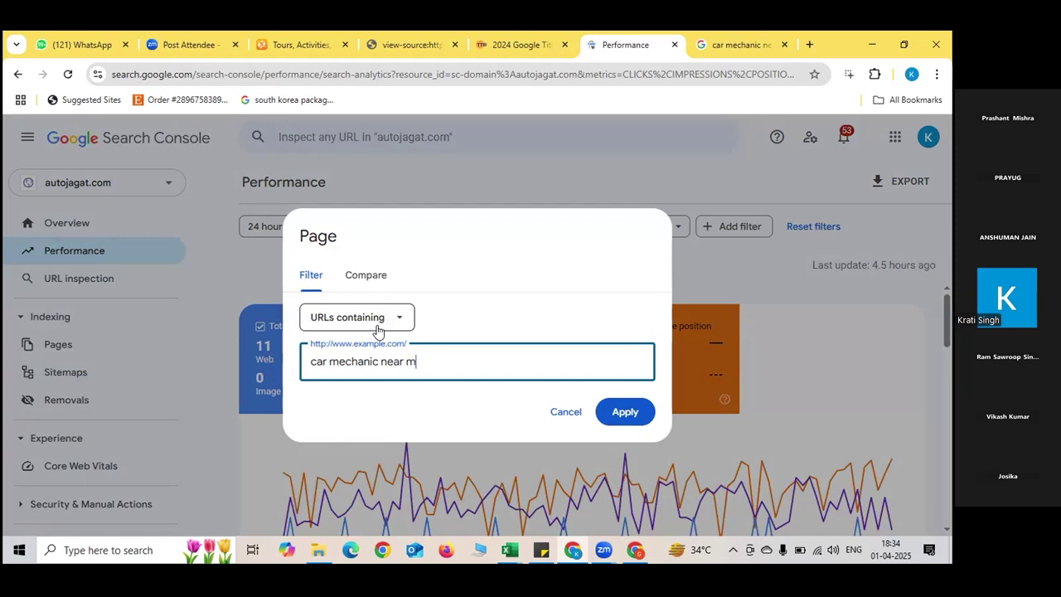
pyautogui.press('BackSpace')
pyautogui.press('BackSpace')
pyautogui.press('BackSpace')
pyautogui.press('BackSpace')
pyautogui.press('BackSpace')
pyautogui.press('BackSpace')
pyautogui.press('BackSpace')
pyautogui.press('BackSpace')
pyautogui.press('BackSpace')
pyautogui.press('BackSpace')
pyautogui.press('BackSpace')
pyautogui.press('BackSpace')
pyautogui.press('BackSpace')
pyautogui.press('BackSpace')
pyautogui.press('BackSpace')
pyautogui.press('BackSpace')
pyautogui.press('BackSpace')
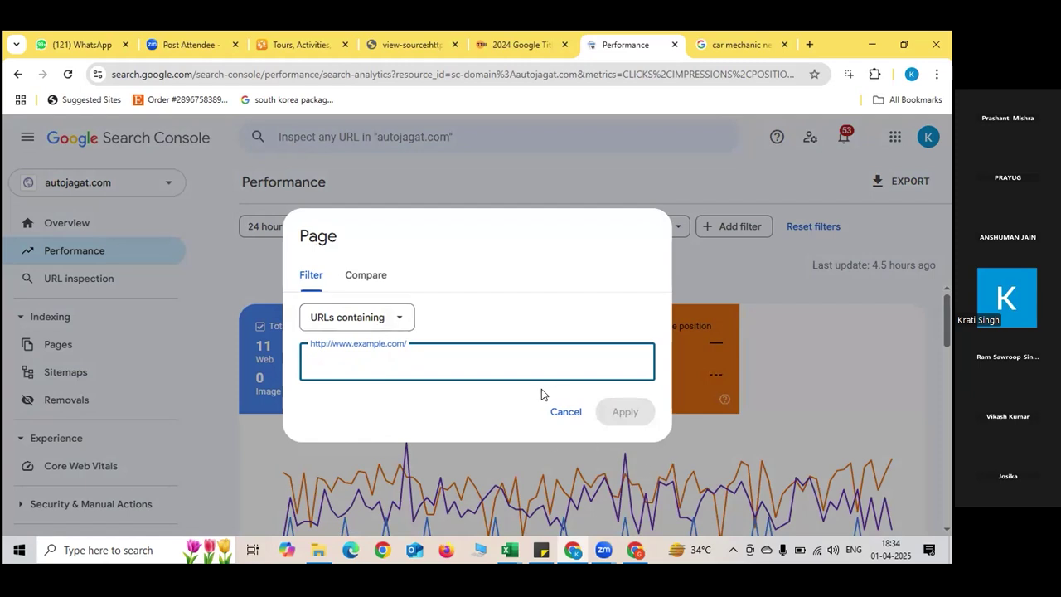
pyautogui.click(555, 407)
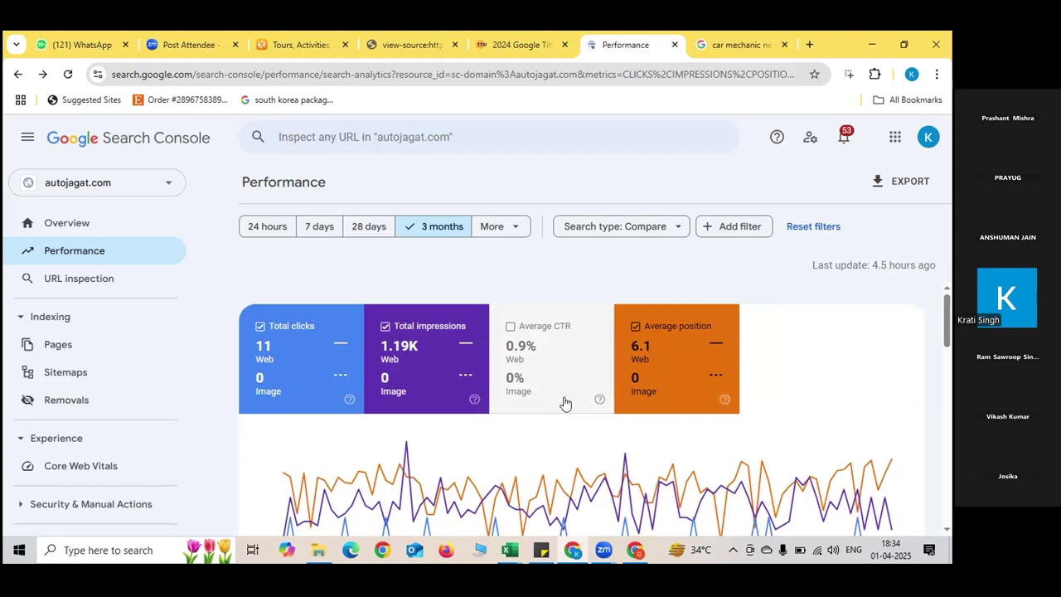
pyautogui.click(713, 226)
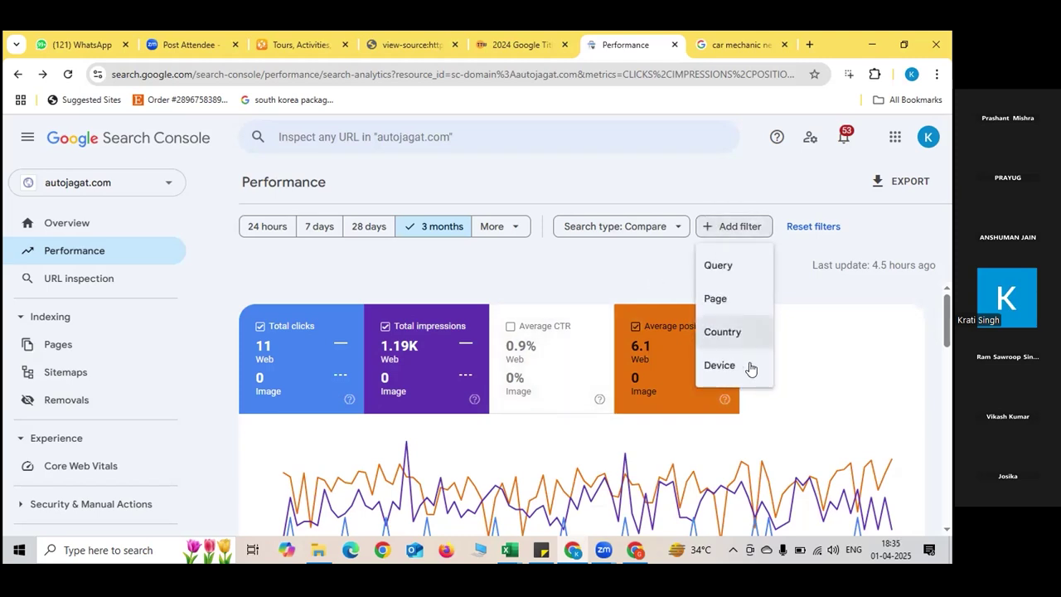
pyautogui.click(717, 266)
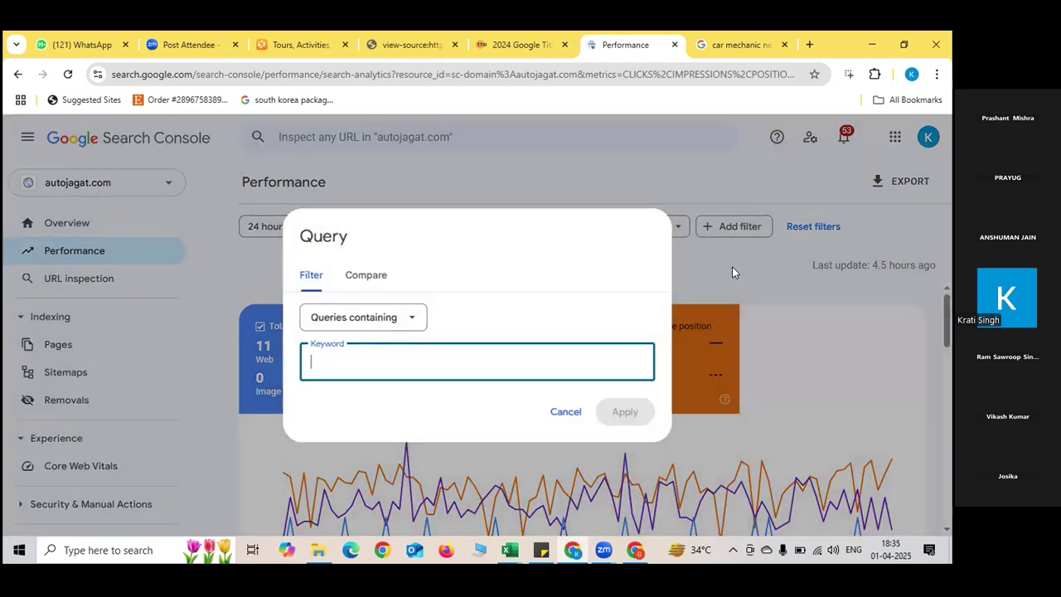
pyautogui.click(565, 412)
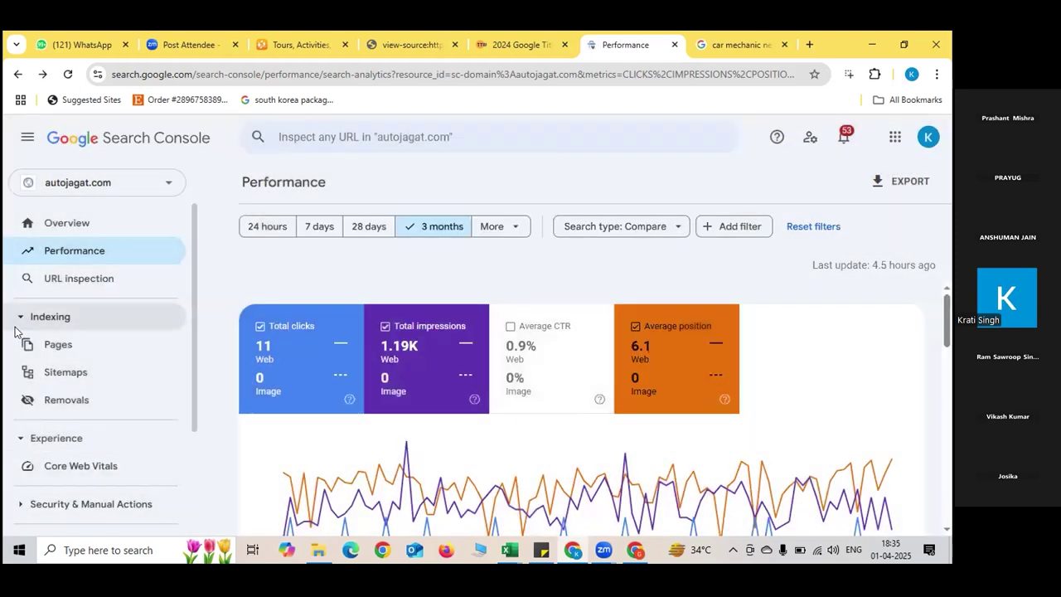
pyautogui.click(41, 272)
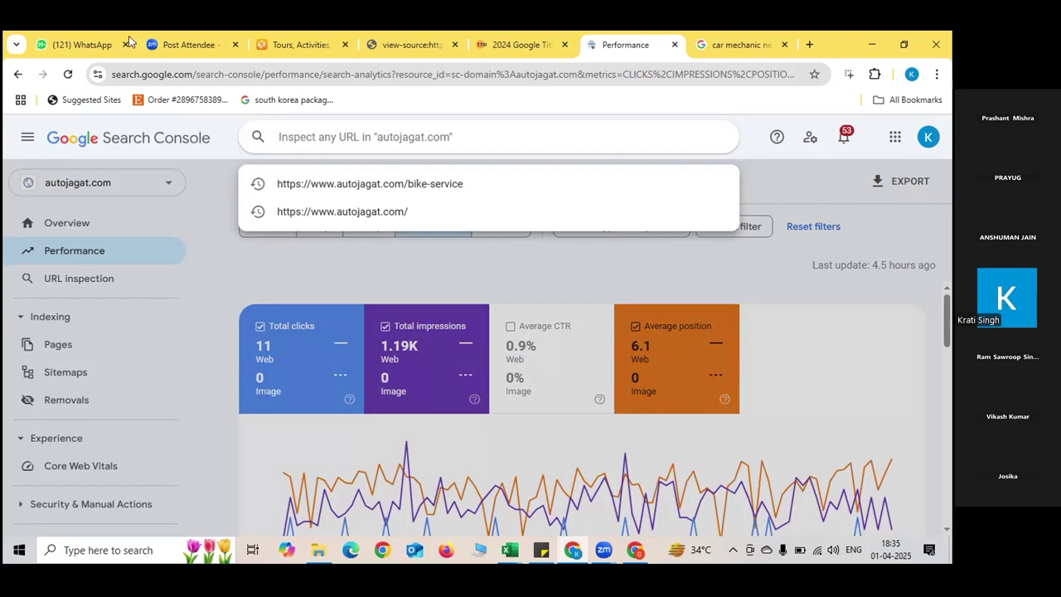
pyautogui.click(276, 184)
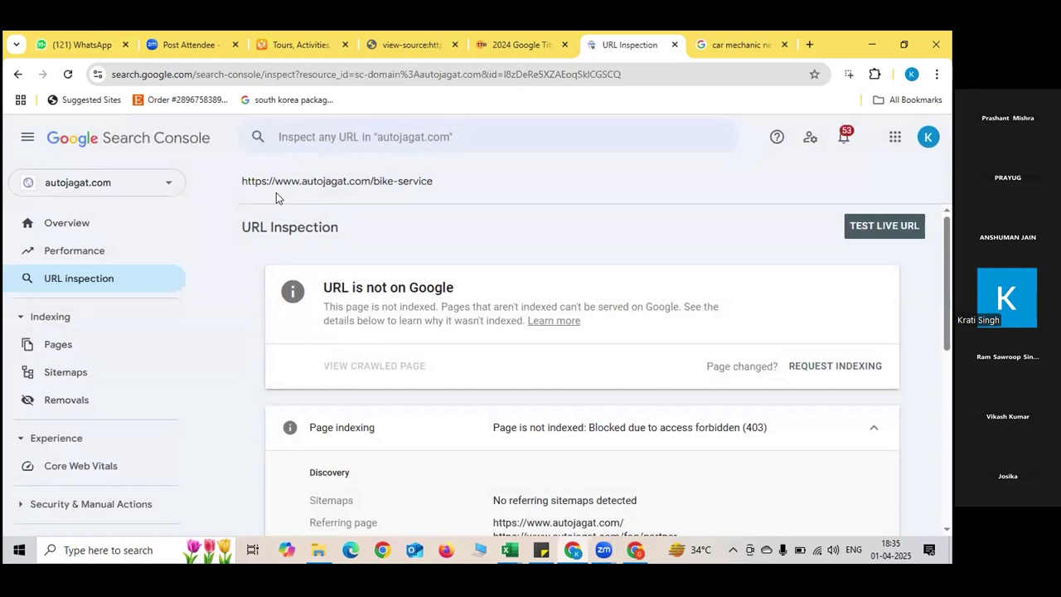
# Review the page indexing details of the inspected bike-service URL, including its last crawl date and page fetch status.
pyautogui.moveTo(948, 282)
pyautogui.mouseDown()
pyautogui.moveTo(957, 320)
pyautogui.moveTo(950, 286)
pyautogui.mouseUp()
pyautogui.moveTo(949, 315); pyautogui.dragTo(951, 425)
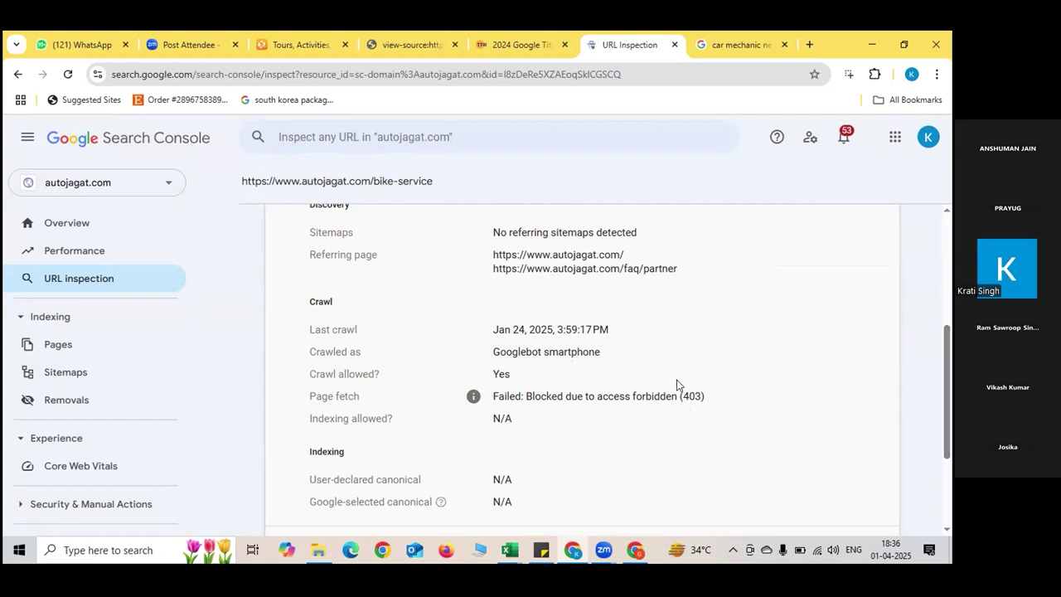
pyautogui.scroll(1, 943, 377)
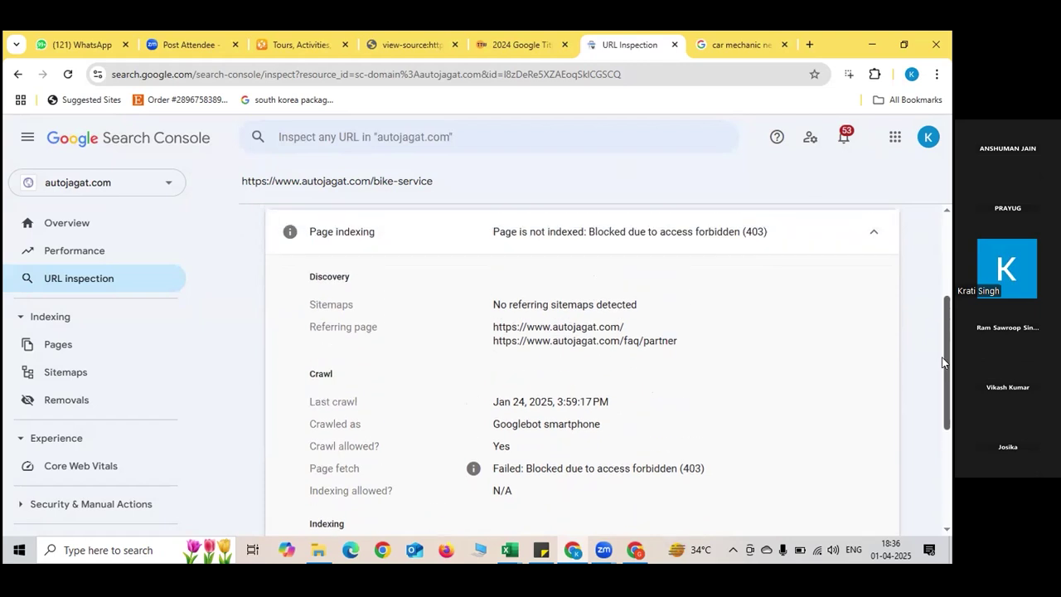
pyautogui.tripleClick(610, 398)
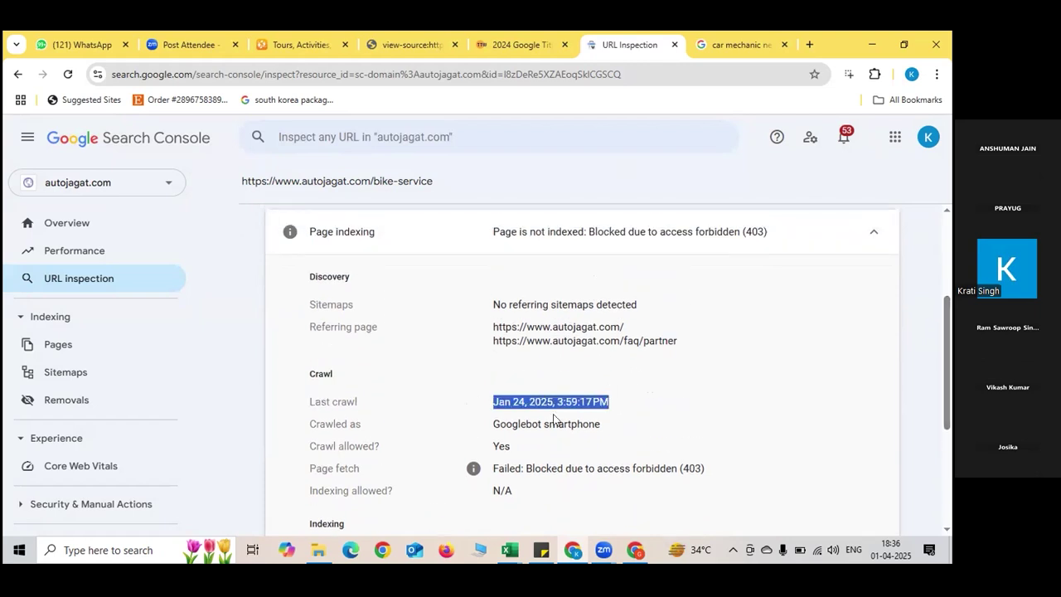
pyautogui.tripleClick(499, 470)
pyautogui.click(486, 494)
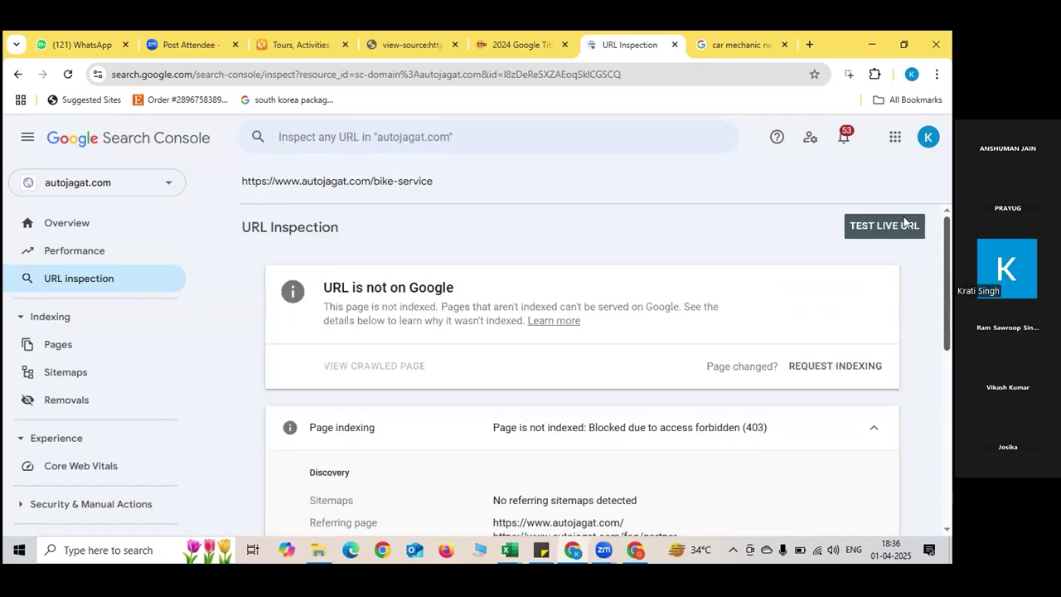
pyautogui.scroll(3, 915, 290)
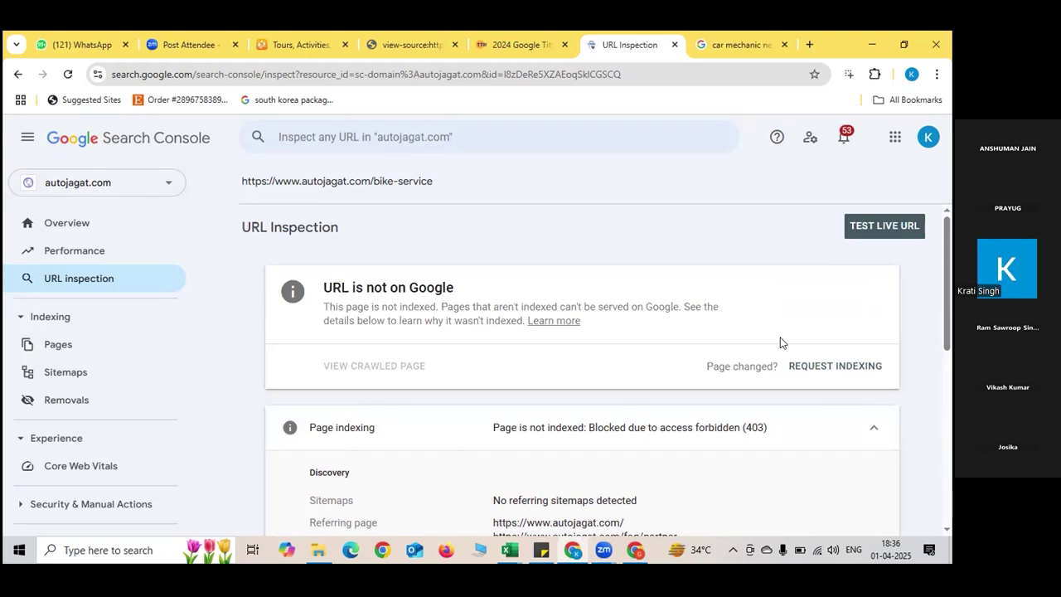
pyautogui.click(840, 362)
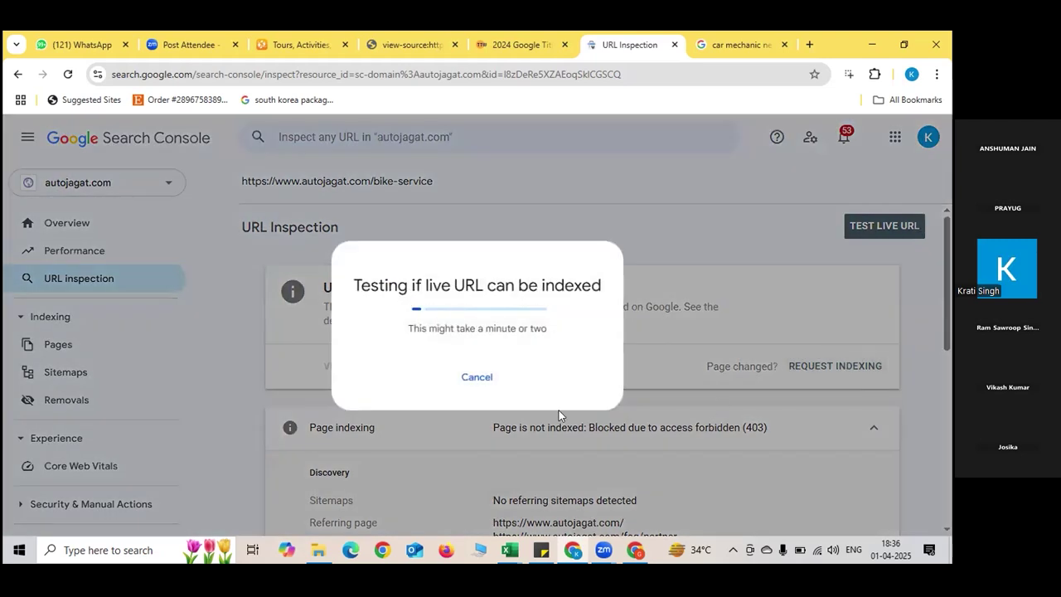
pyautogui.click(484, 365)
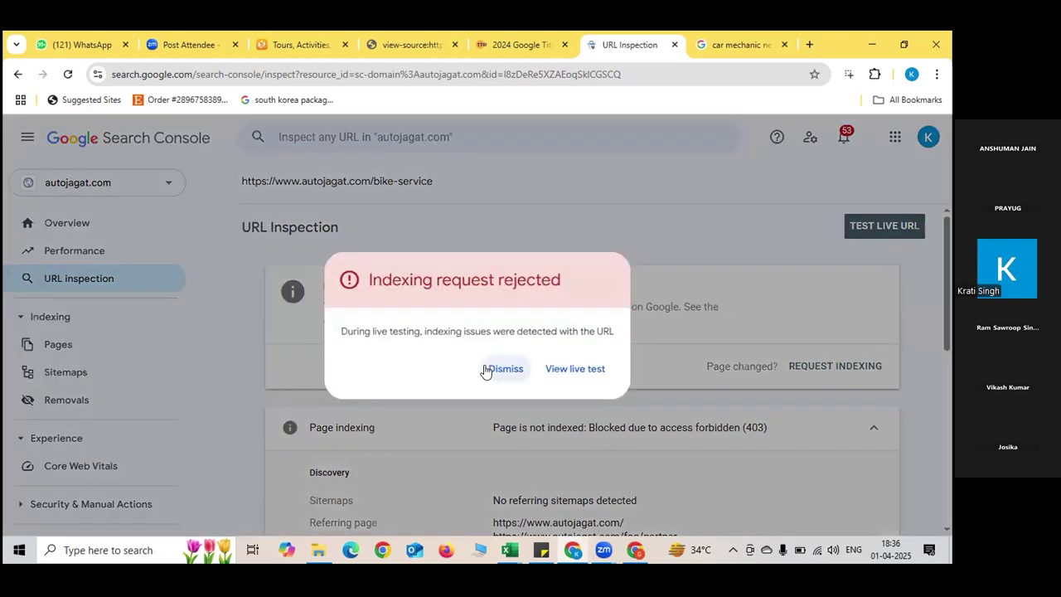
pyautogui.click(486, 370)
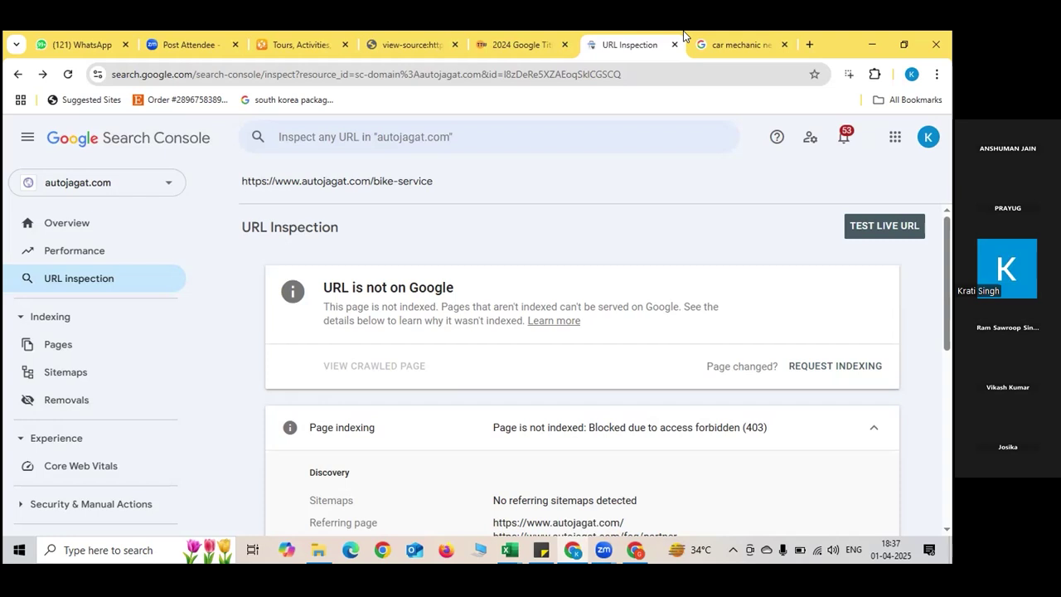
# View the messages for the autojagat.com property and open the Page indexing report.
pyautogui.click(844, 137)
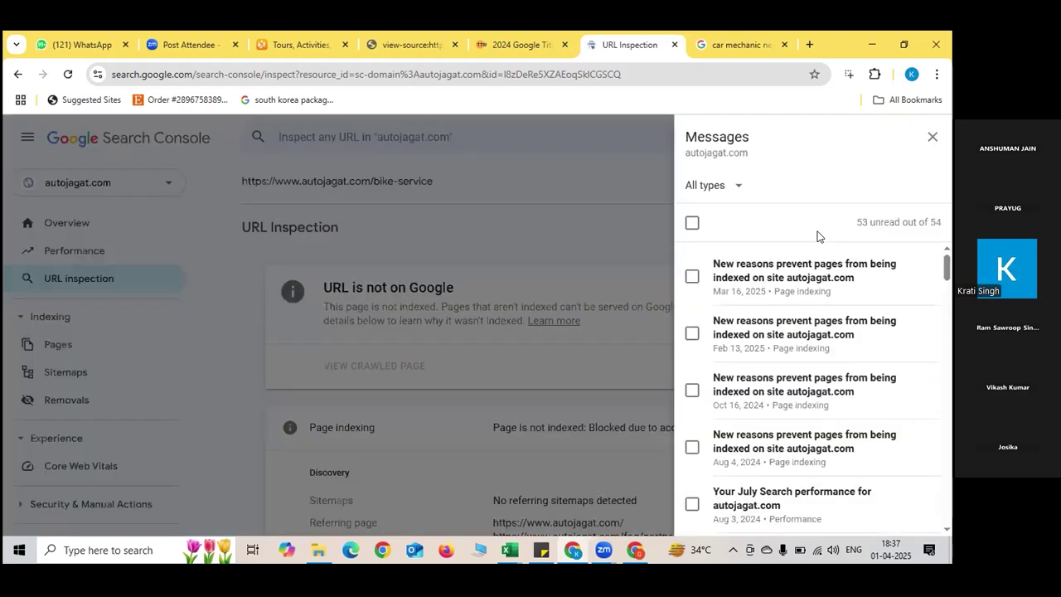
pyautogui.click(933, 136)
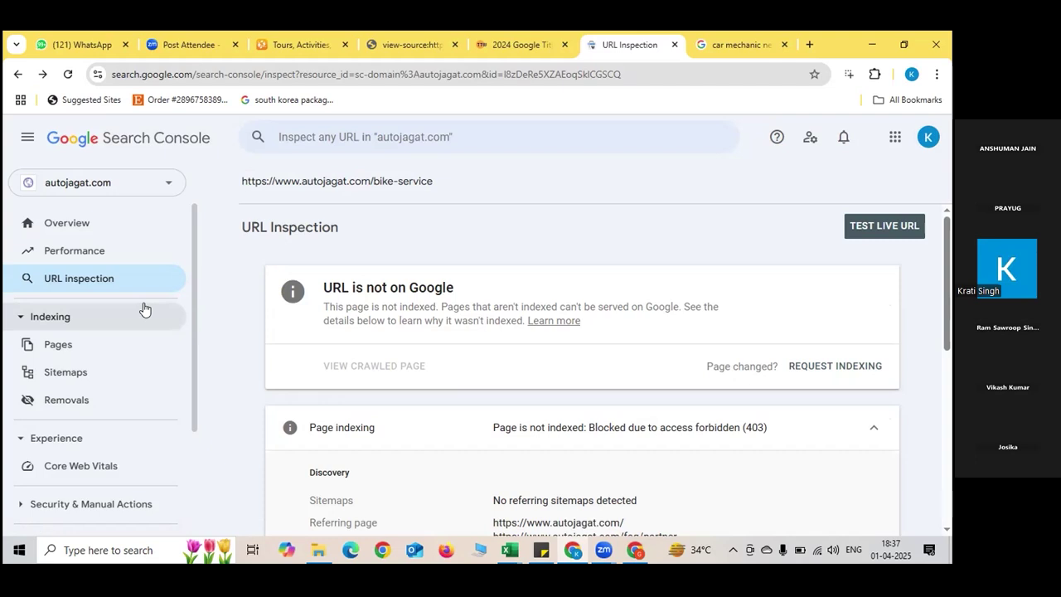
pyautogui.click(136, 338)
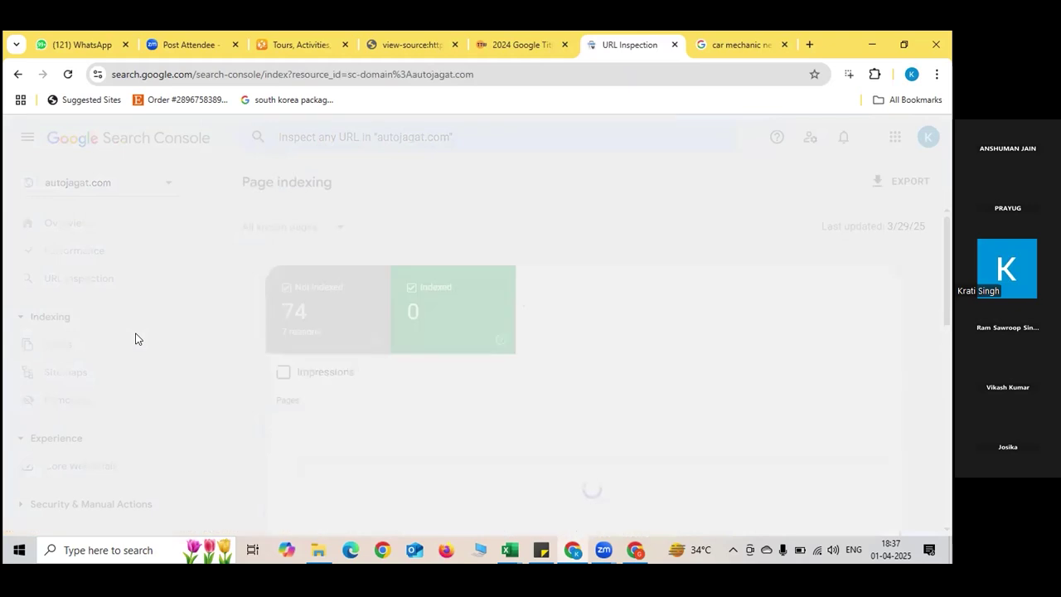
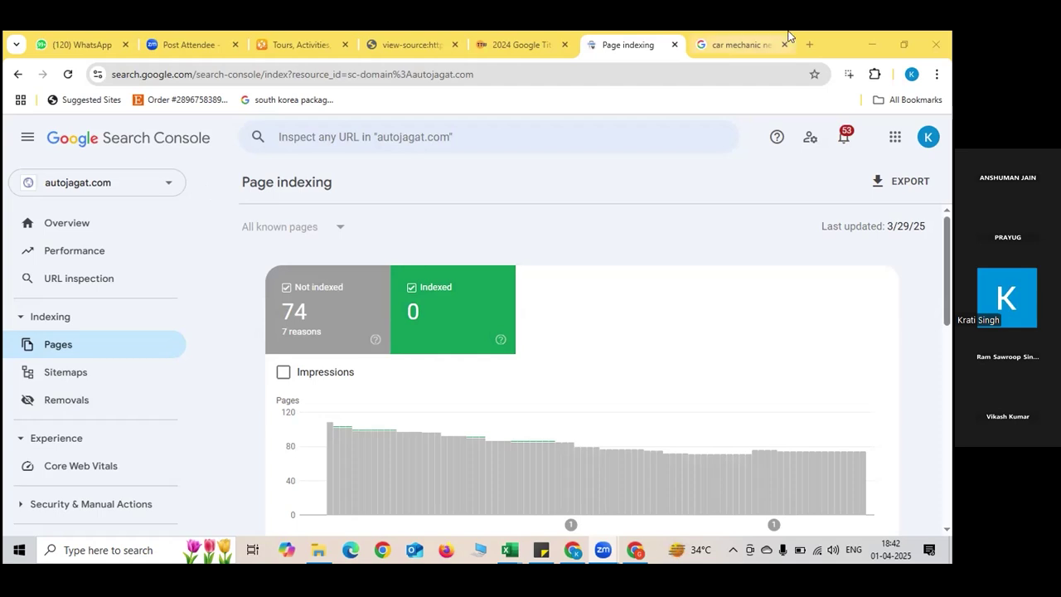
pyautogui.hotkey('ctrl', 'Tab')
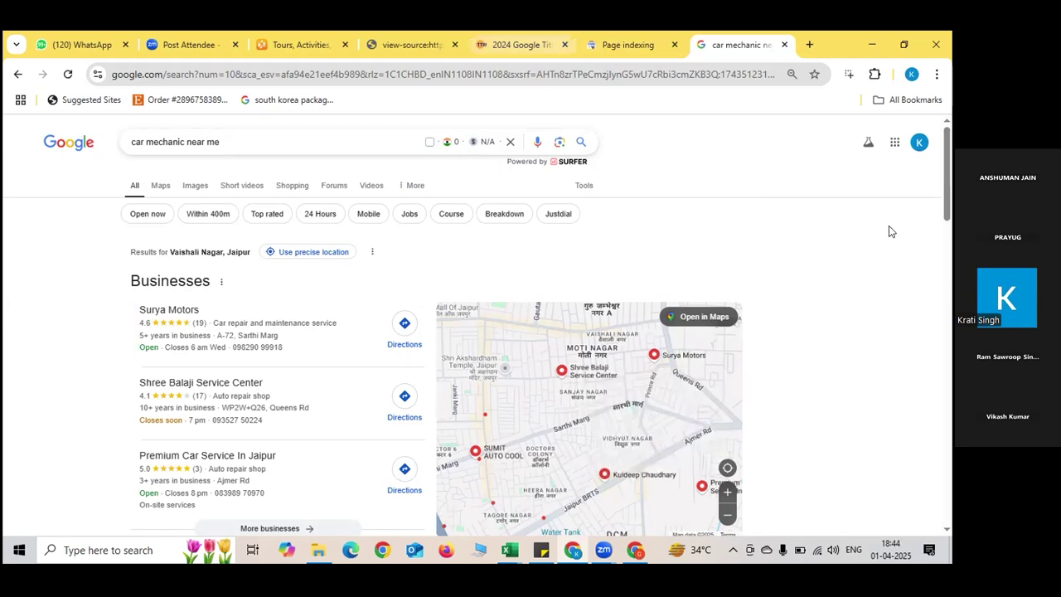
pyautogui.click(587, 35)
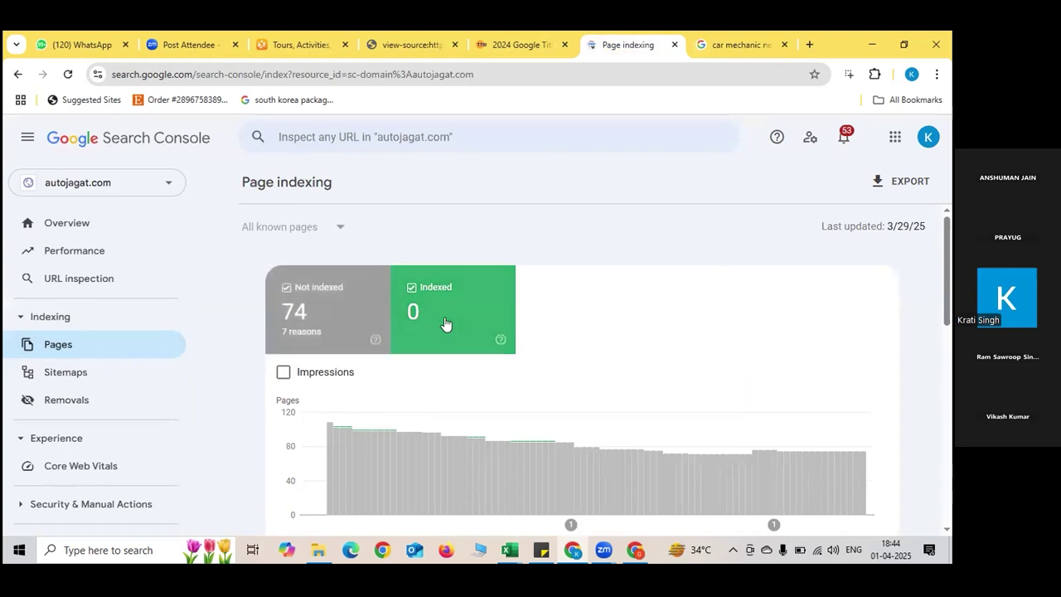
# Limit the Page indexing chart to not-indexed pages and review the list of reasons pages are not indexed.
pyautogui.click(301, 316)
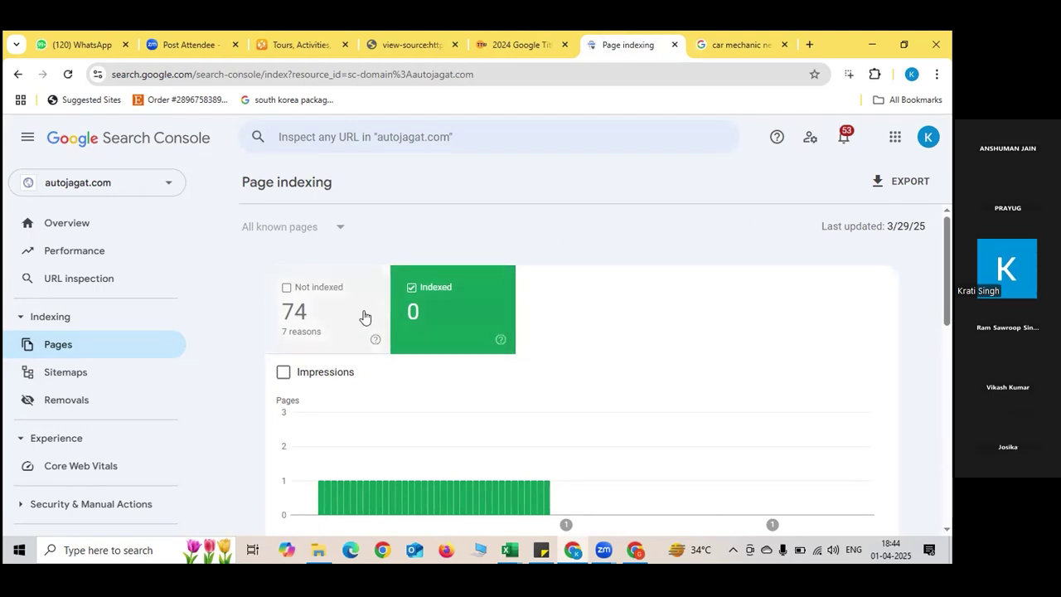
pyautogui.click(366, 315)
pyautogui.click(425, 326)
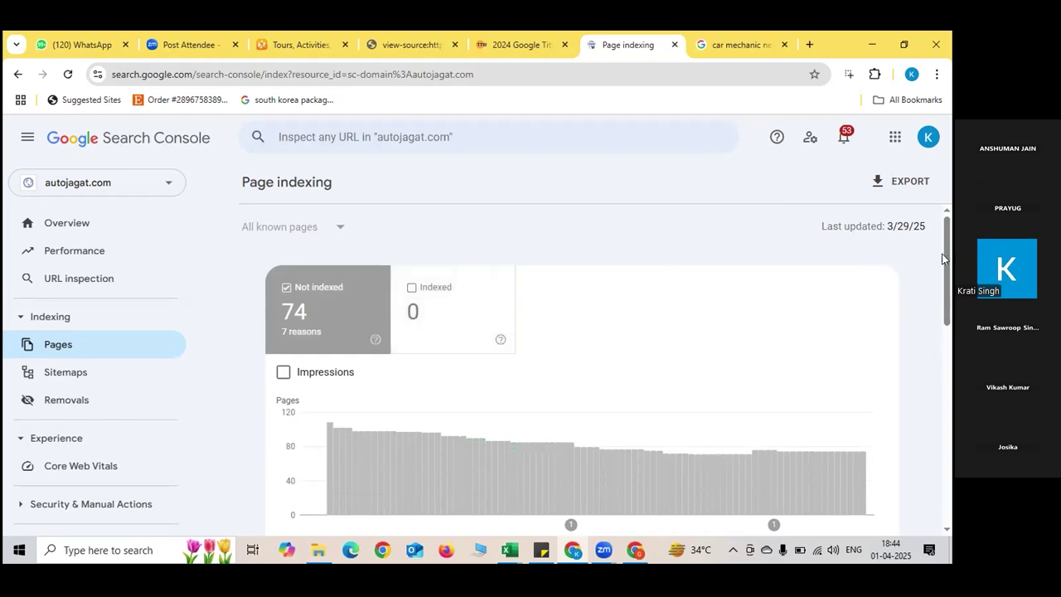
pyautogui.moveTo(945, 258); pyautogui.dragTo(950, 415)
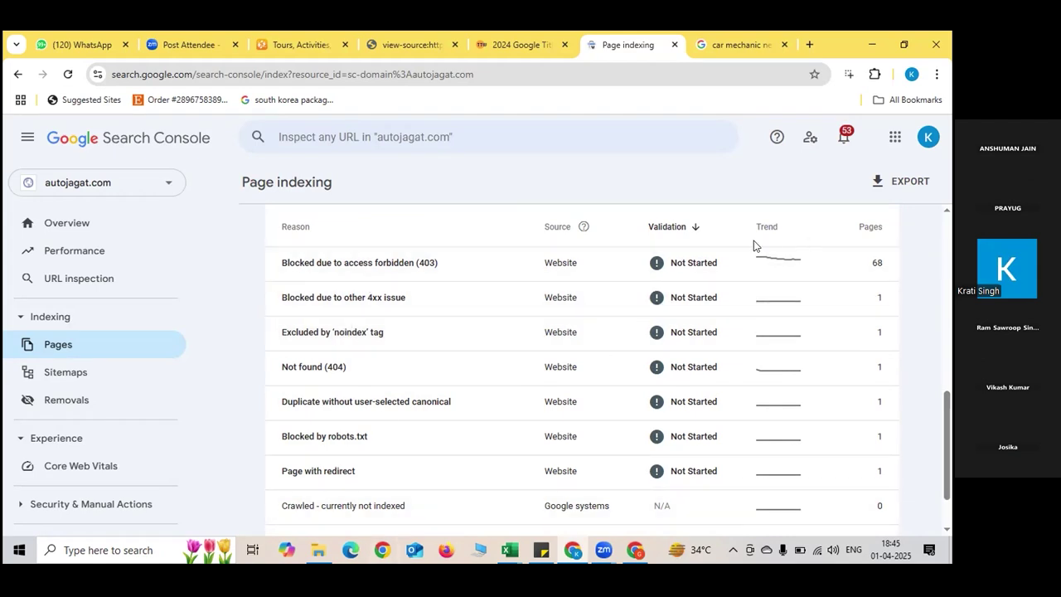
# Recheck the property's messages and open the Sitemaps page for submitting a sitemap URL.
pyautogui.click(846, 136)
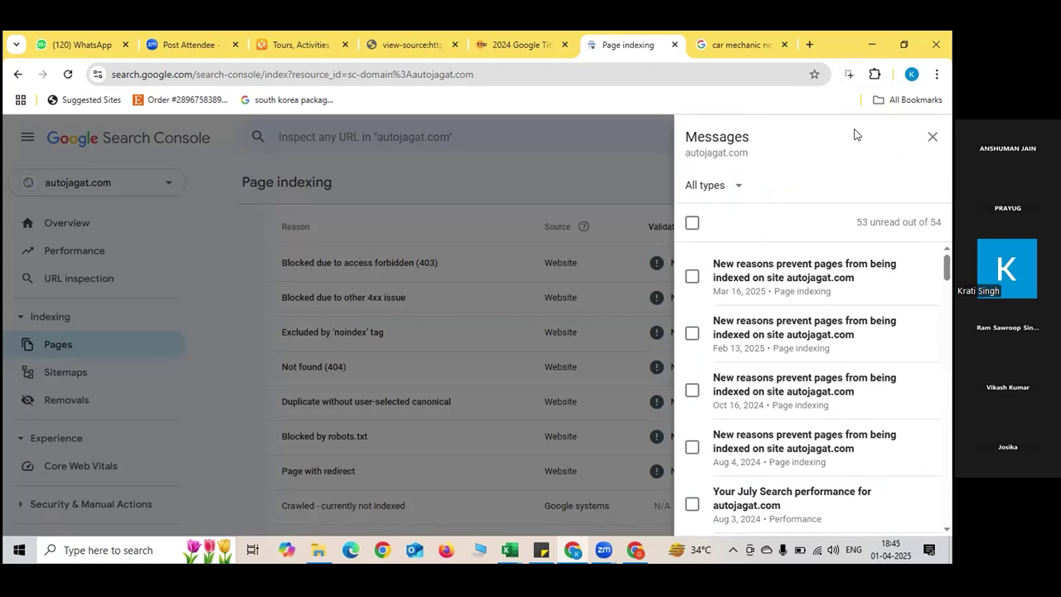
pyautogui.click(932, 136)
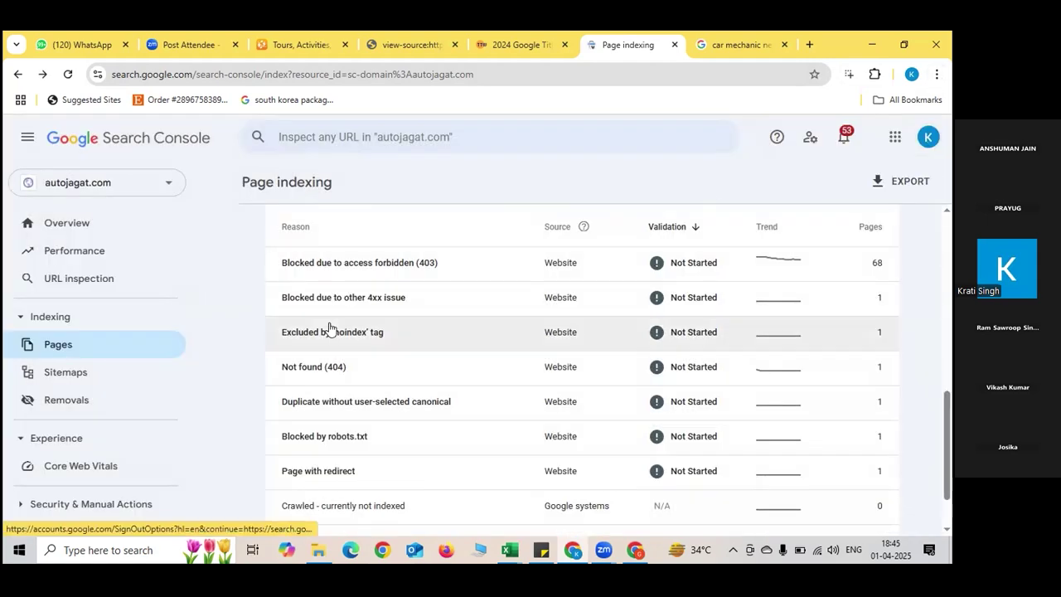
pyautogui.click(77, 381)
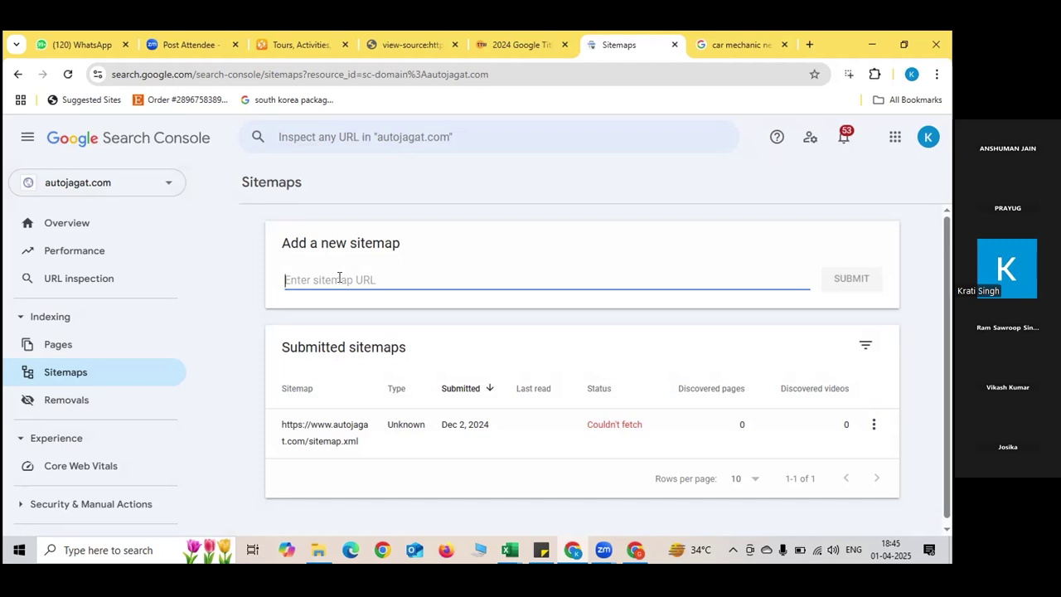
# View the new temporary URL removal request form on the Removals page and cancel it.
pyautogui.click(67, 408)
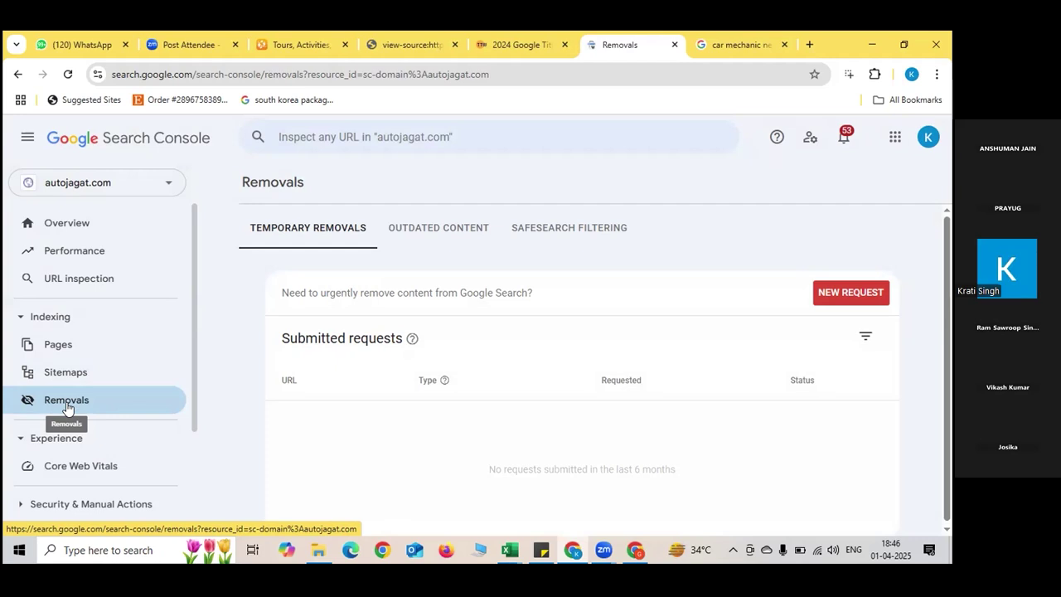
pyautogui.click(851, 293)
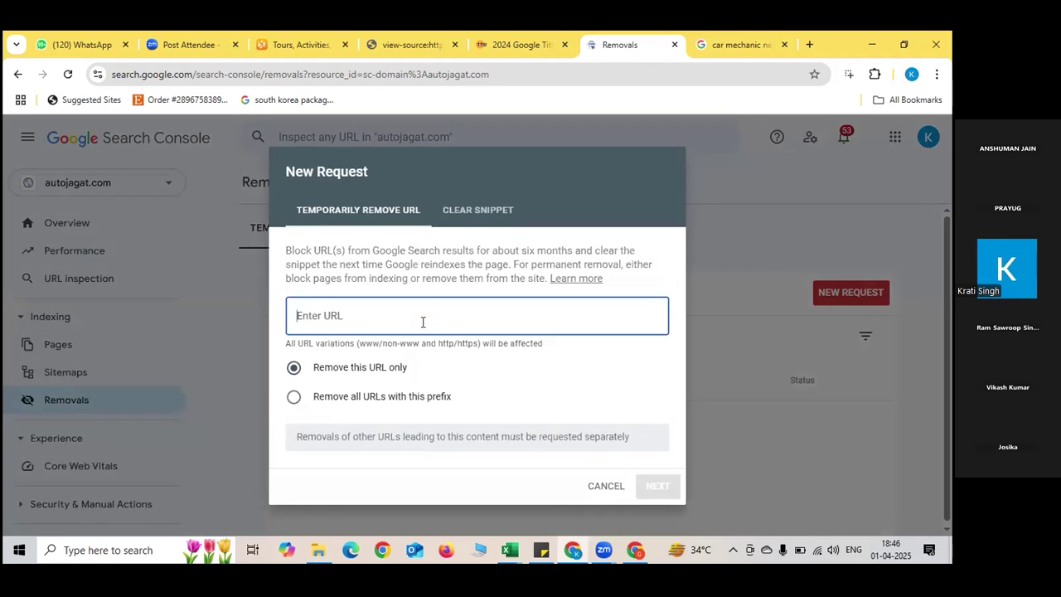
pyautogui.click(609, 487)
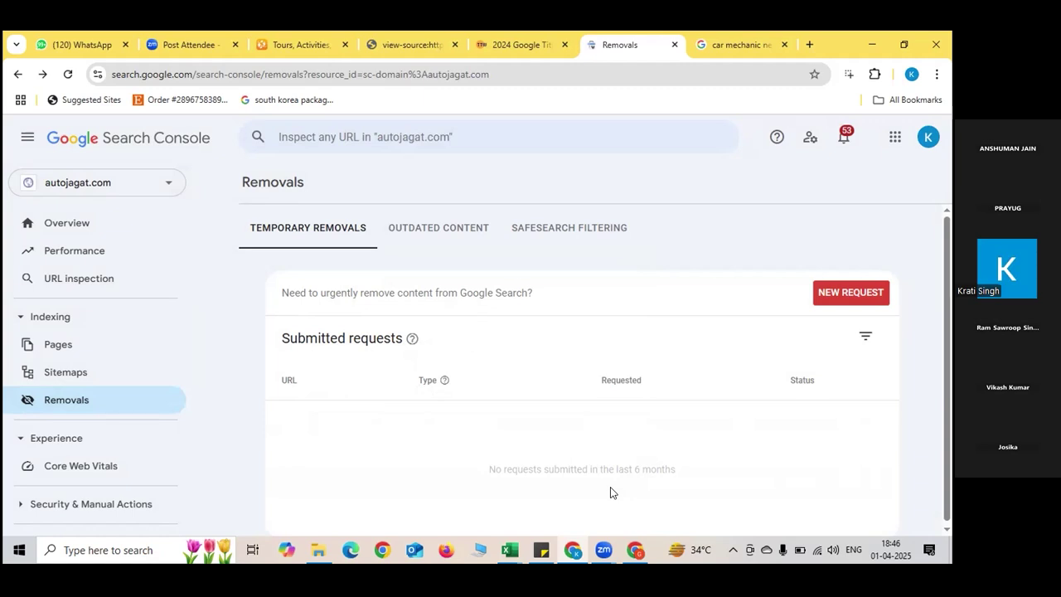
# Review the Mobile and Desktop sections of the Core Web Vitals report.
pyautogui.click(88, 465)
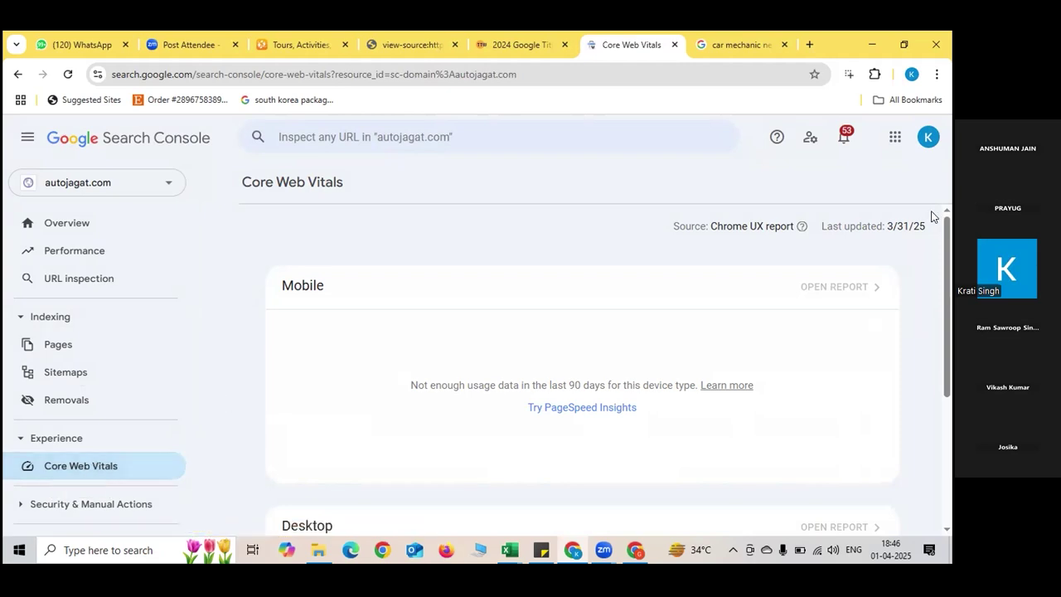
pyautogui.scroll(-5, 931, 216)
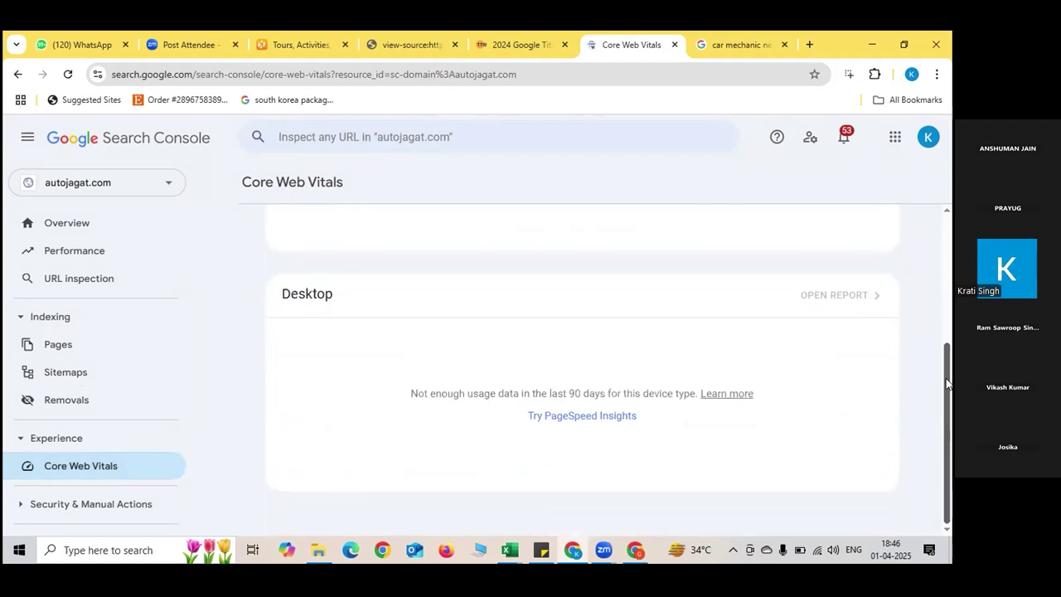
pyautogui.scroll(4, 923, 249)
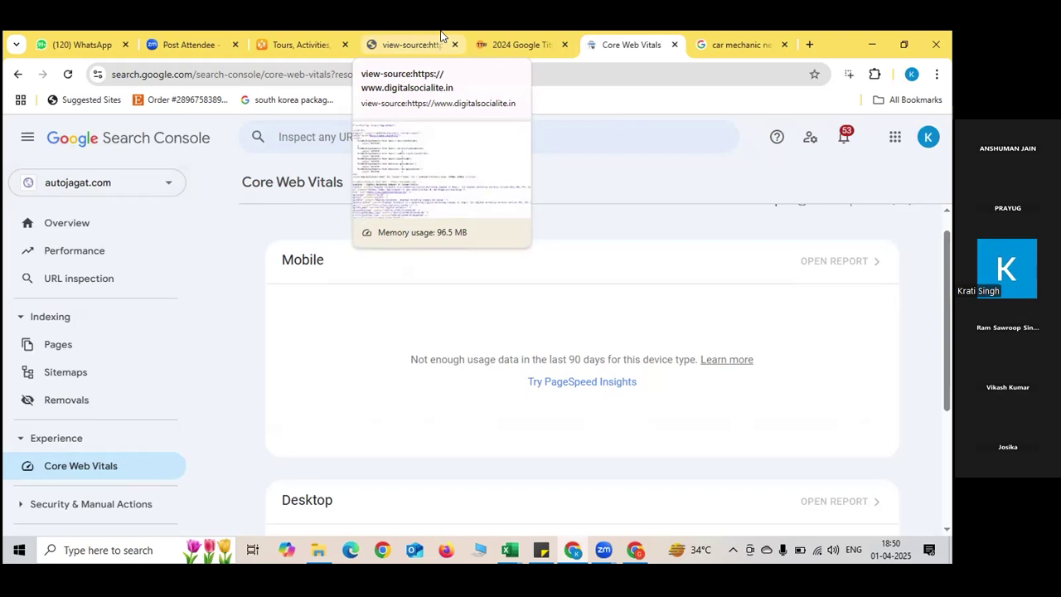
pyautogui.click(552, 33)
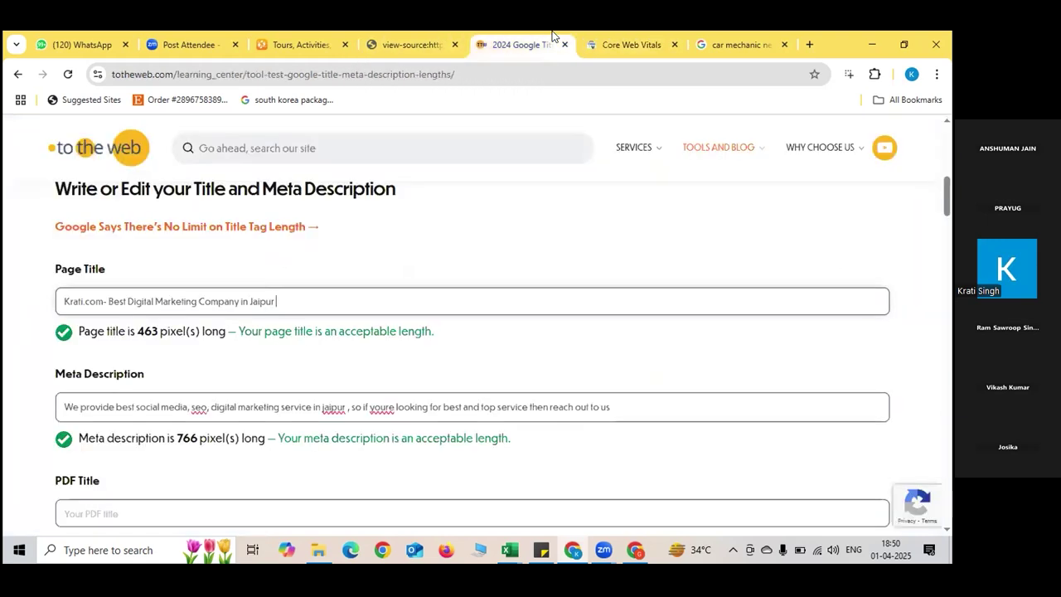
pyautogui.click(644, 34)
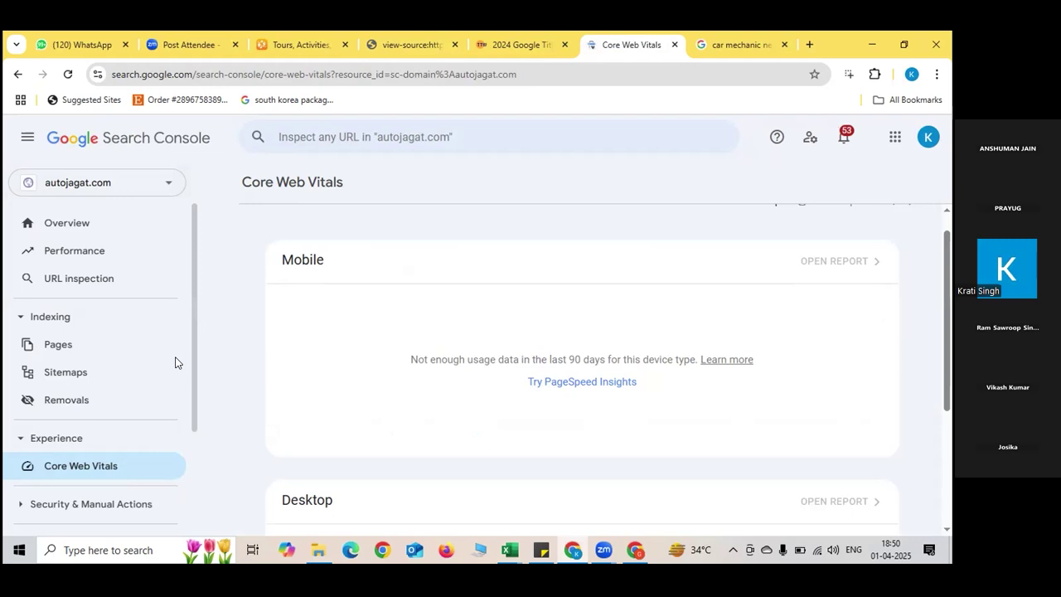
# Expand Security & Manual Actions and view the Security issues and Manual actions reports.
pyautogui.click(18, 503)
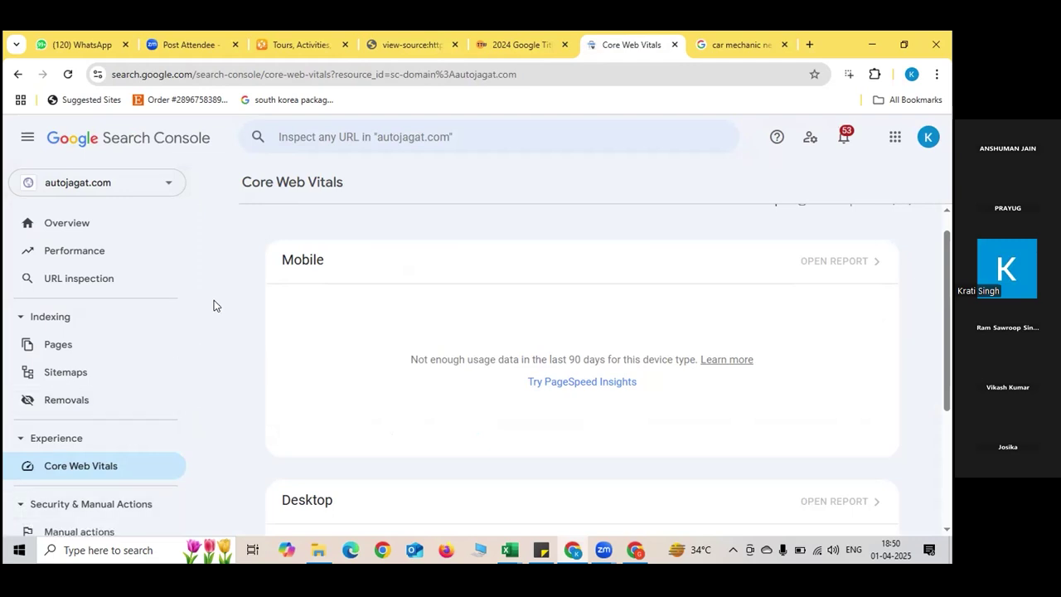
pyautogui.moveTo(197, 323); pyautogui.dragTo(214, 453)
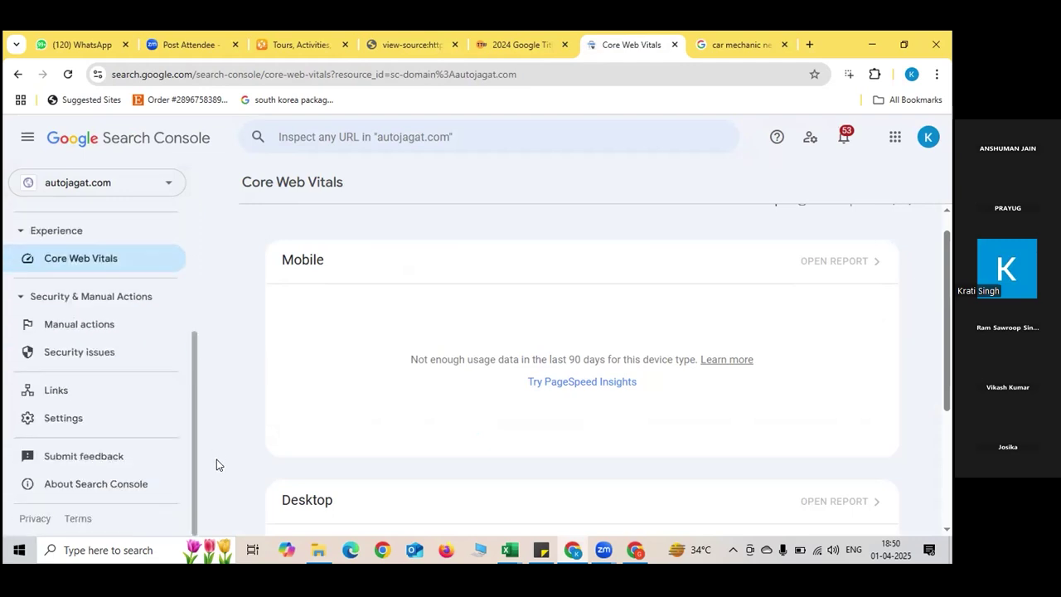
pyautogui.click(132, 351)
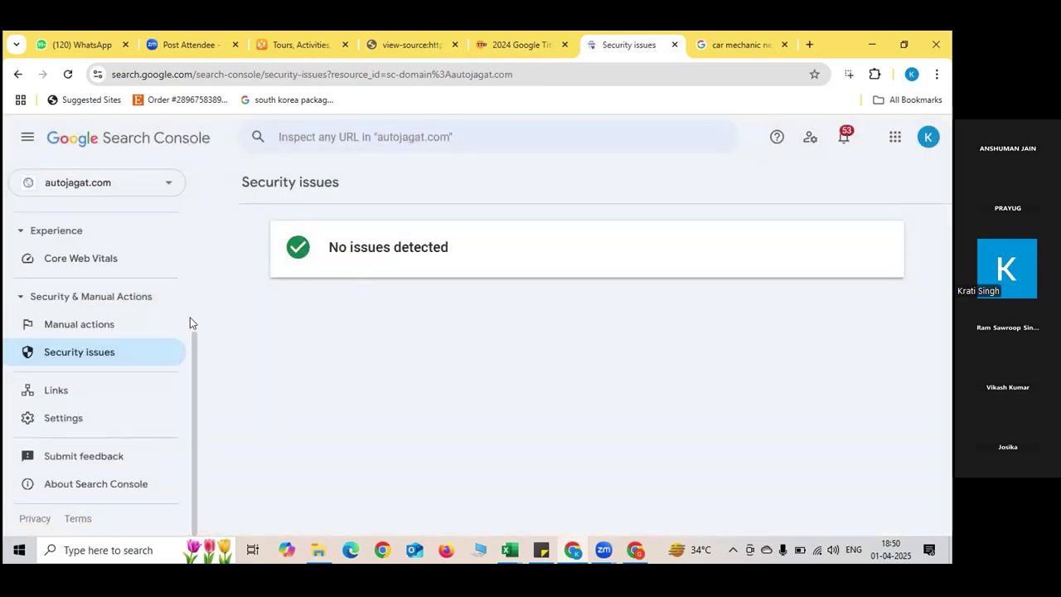
pyautogui.click(129, 329)
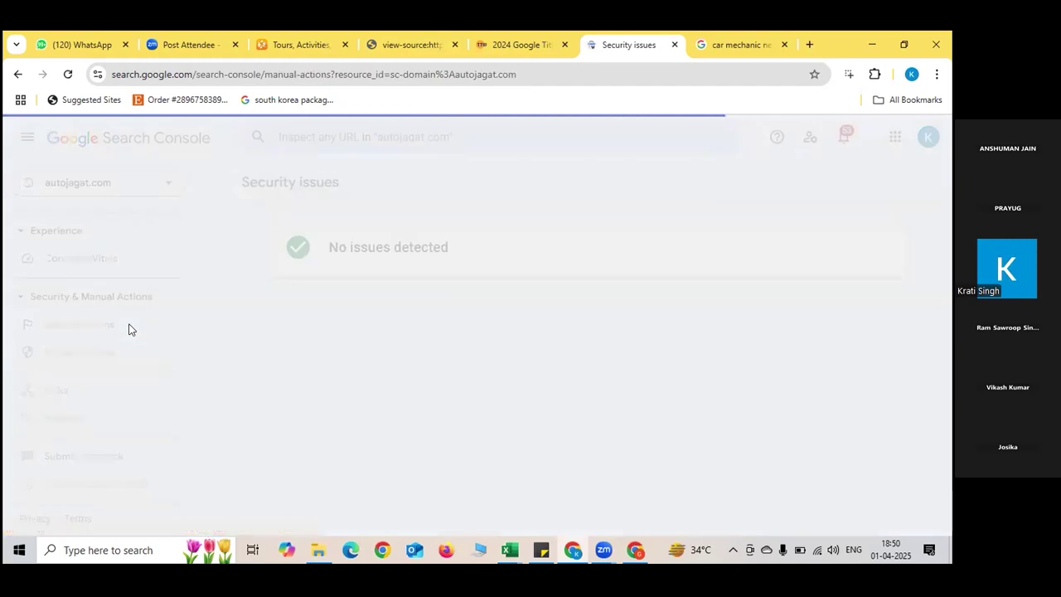
# Examine the external and internal links sections of the property's Links report.
pyautogui.click(85, 403)
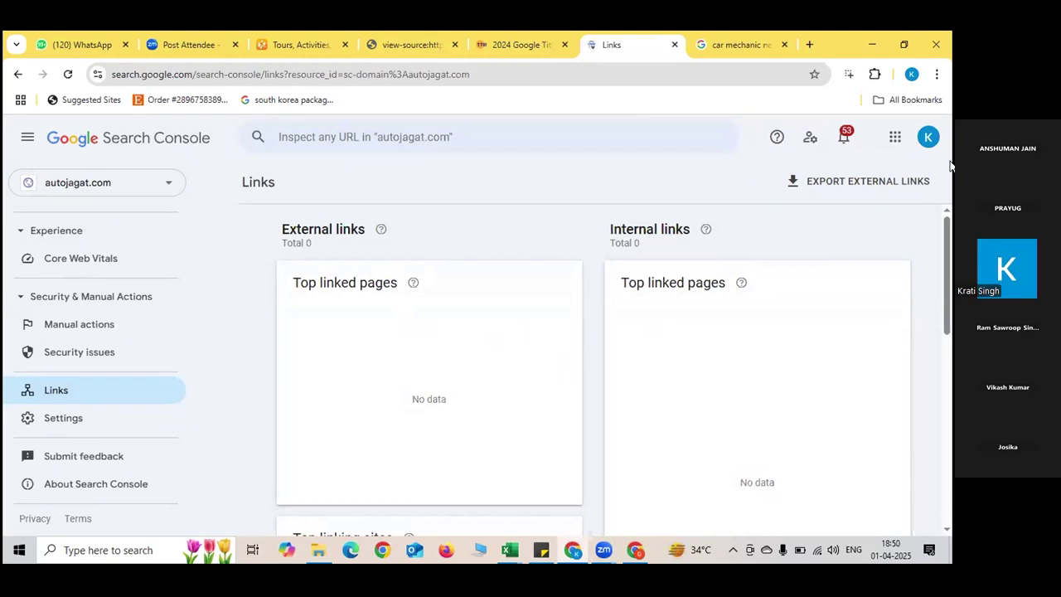
pyautogui.scroll(-4, 947, 265)
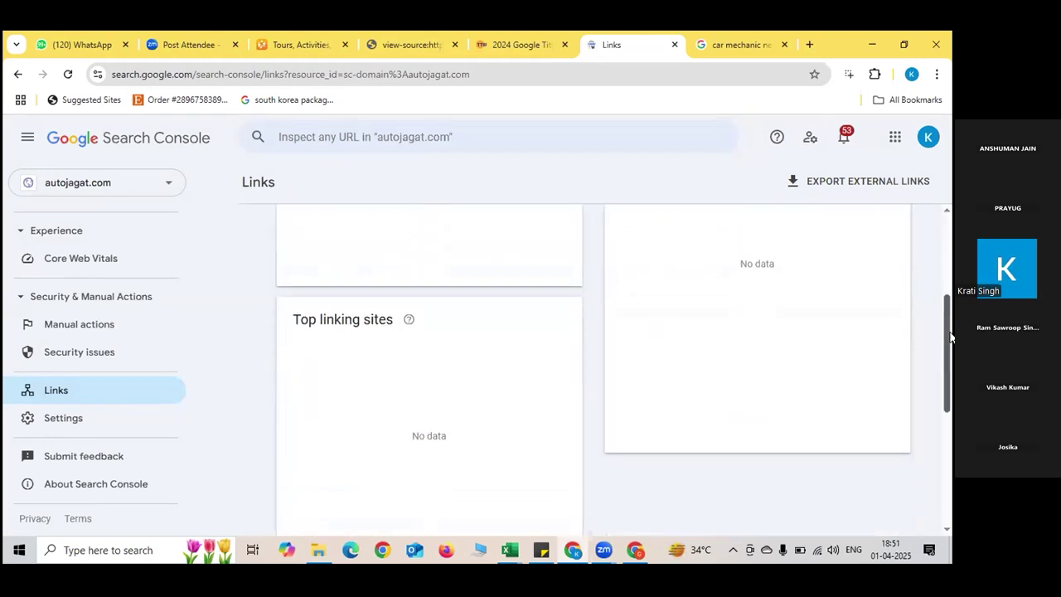
pyautogui.moveTo(950, 369); pyautogui.dragTo(950, 450)
pyautogui.scroll(10, 895, 282)
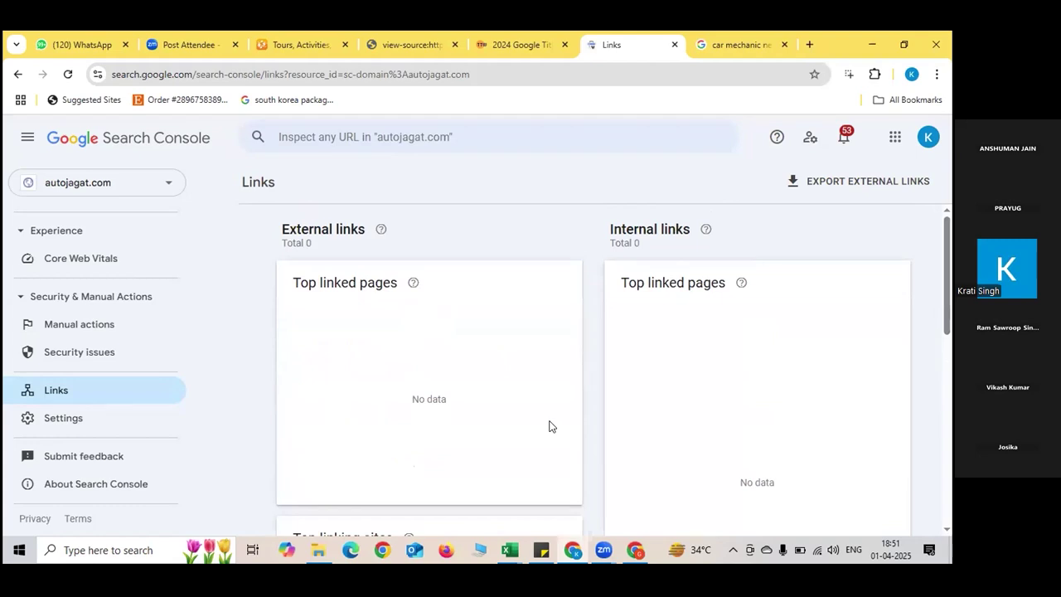
# Open the property's settings and view the Ownership verification page.
pyautogui.click(41, 419)
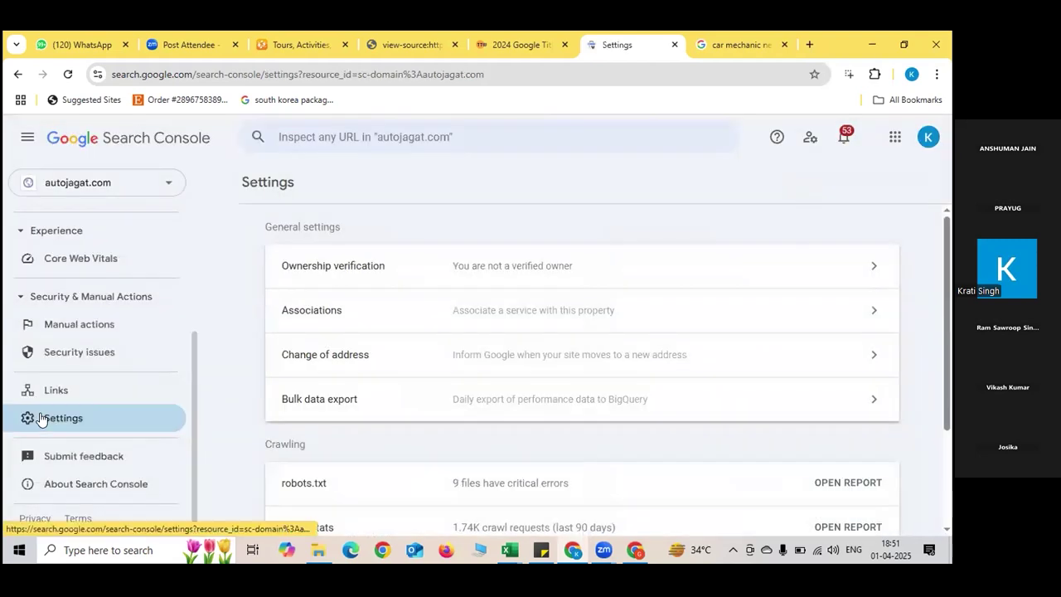
pyautogui.click(483, 267)
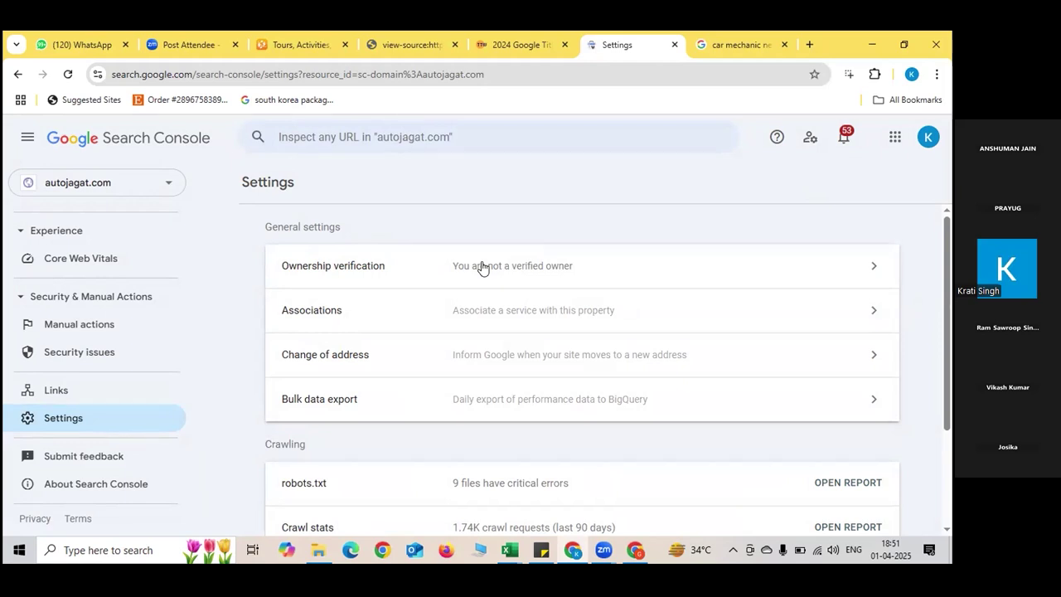
pyautogui.click(490, 265)
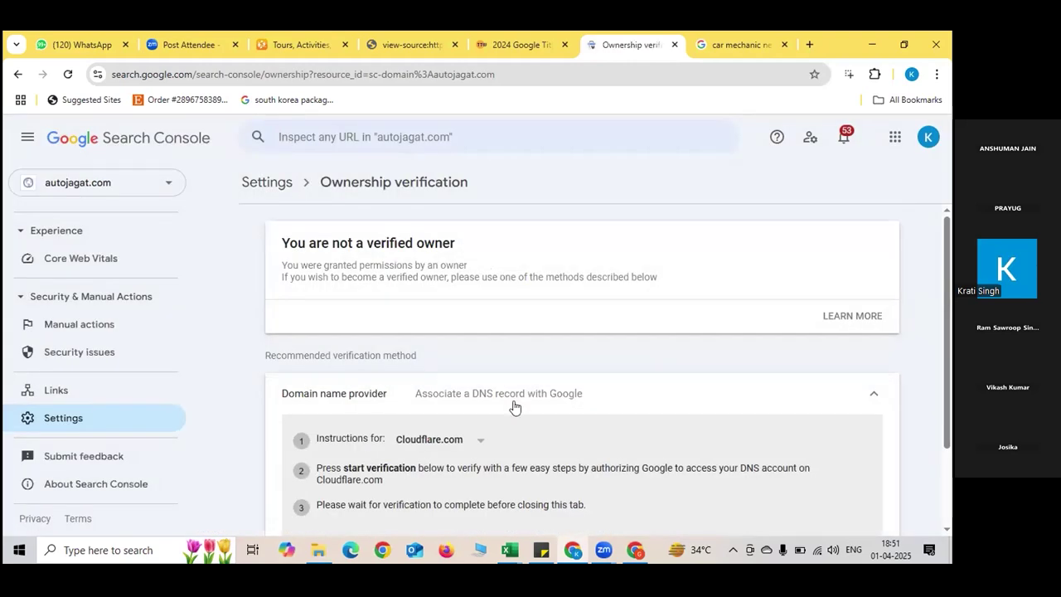
# Return to the property's settings, review the Crawling section and open the Crawl stats report.
pyautogui.click(135, 417)
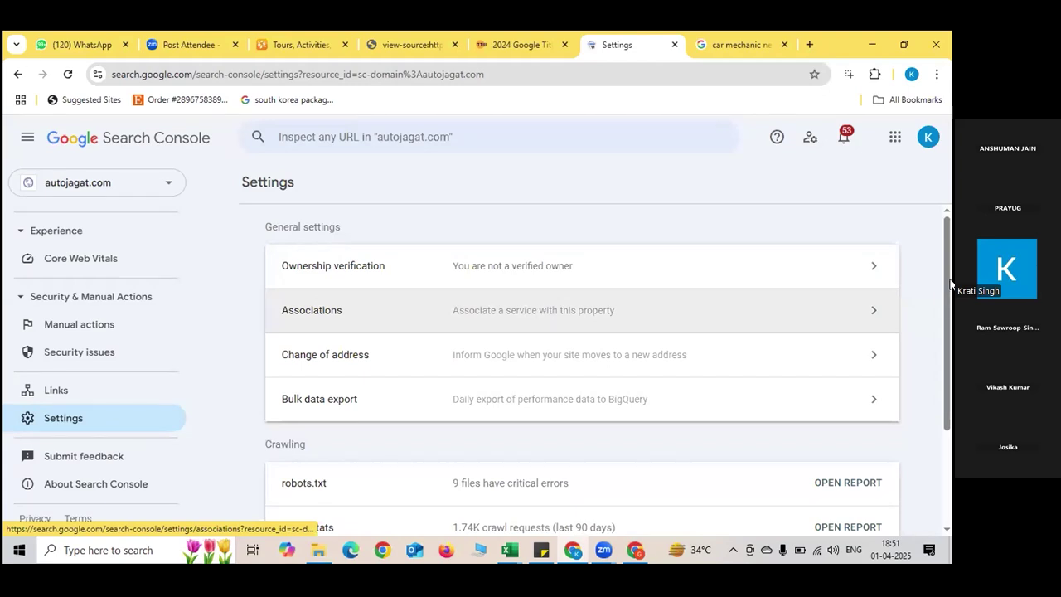
pyautogui.rightClick(943, 343)
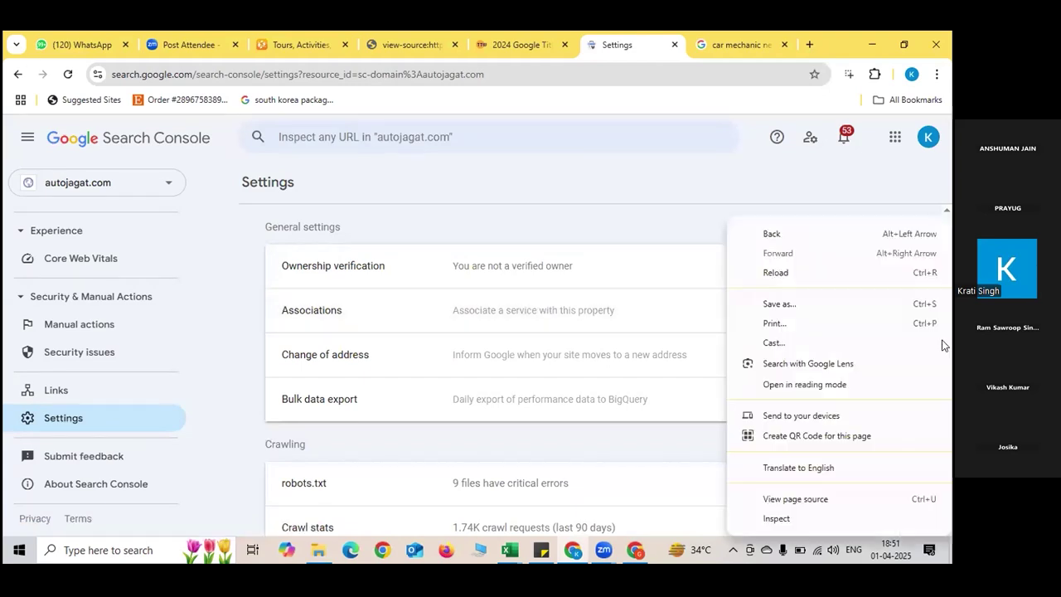
pyautogui.click(779, 197)
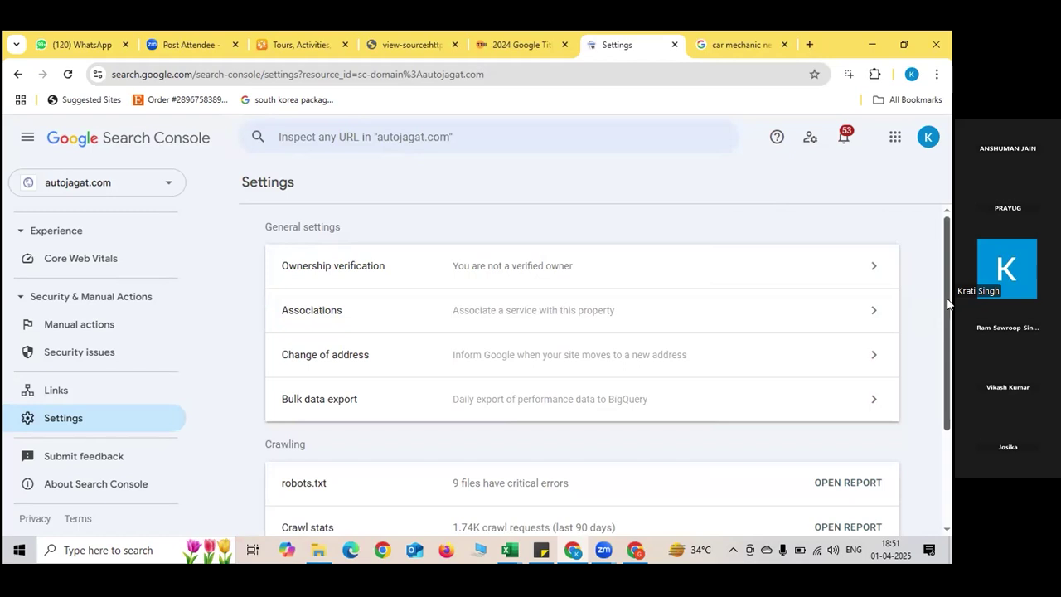
pyautogui.moveTo(948, 304); pyautogui.dragTo(950, 345)
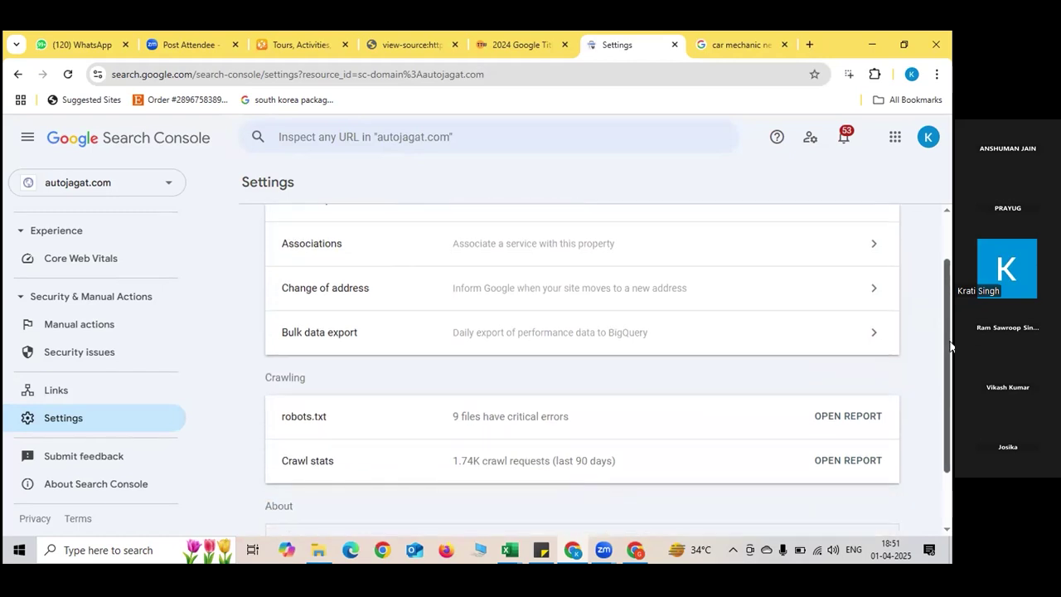
pyautogui.moveTo(950, 345); pyautogui.dragTo(953, 402)
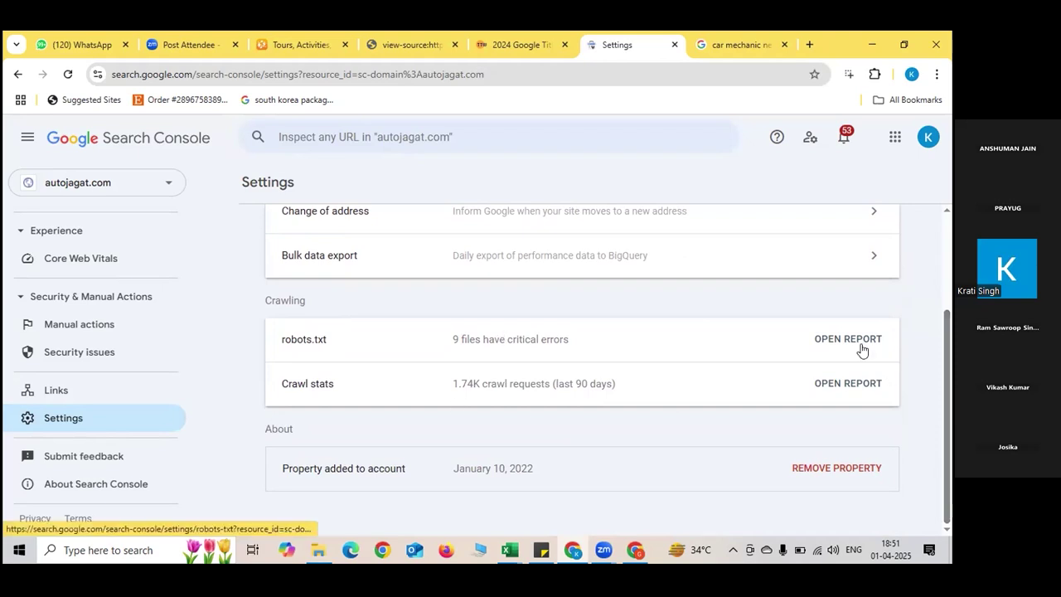
pyautogui.click(857, 383)
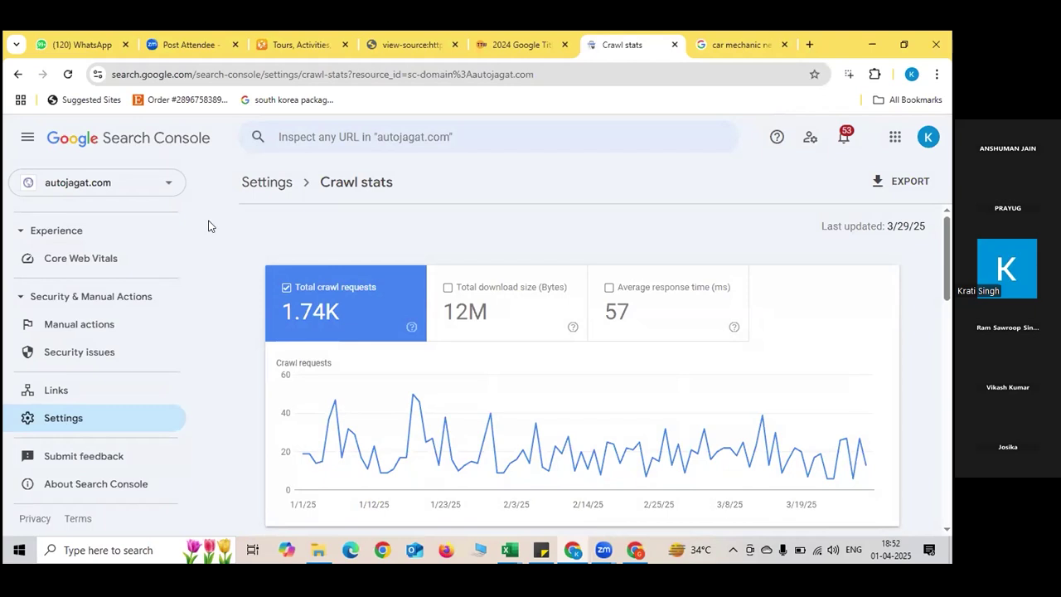
pyautogui.doubleClick(189, 240)
pyautogui.scroll(3, 194, 308)
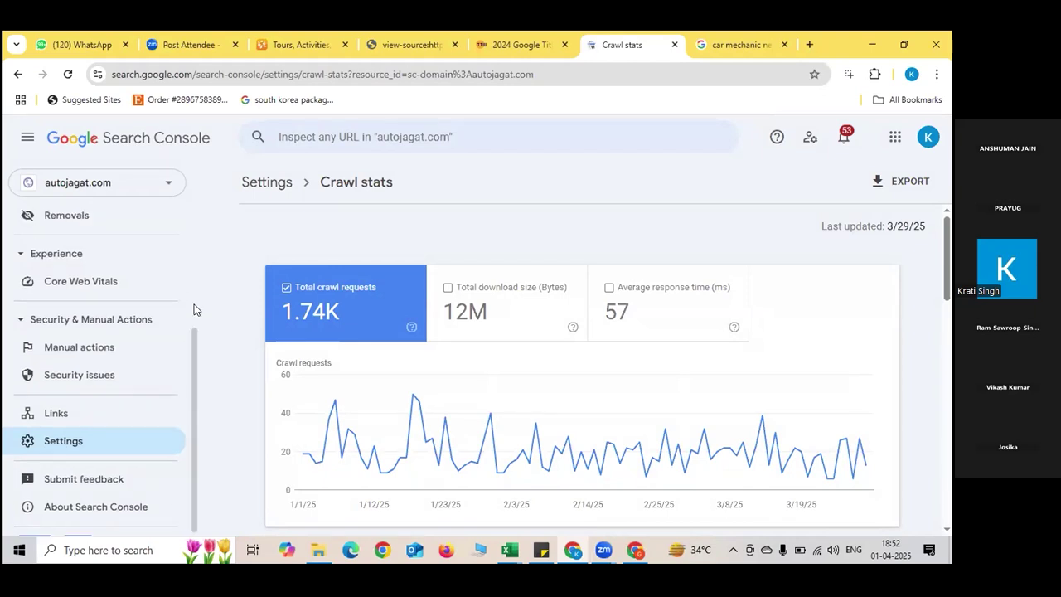
pyautogui.click(75, 230)
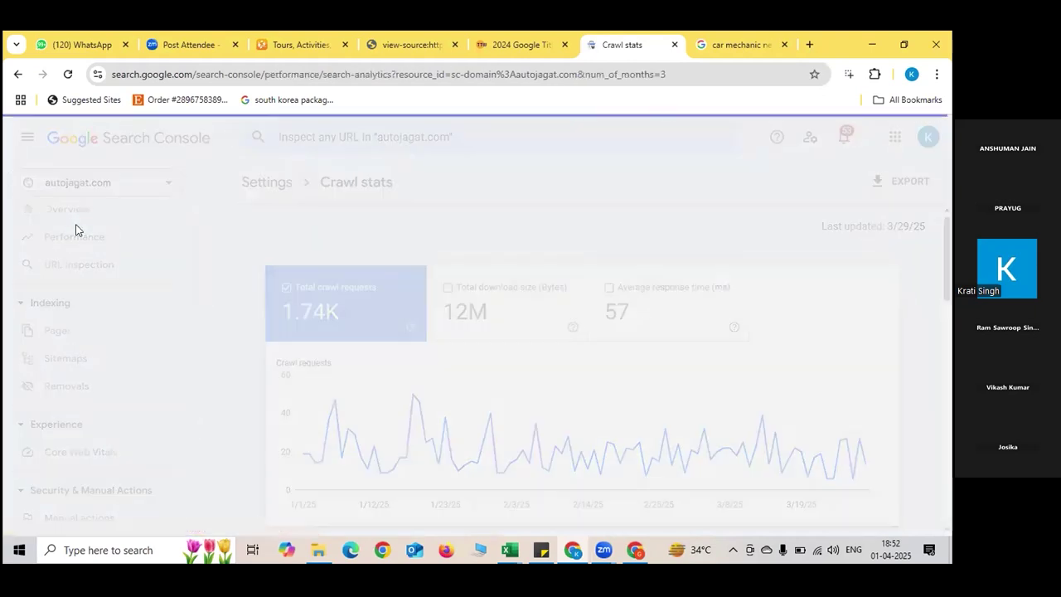
pyautogui.click(79, 267)
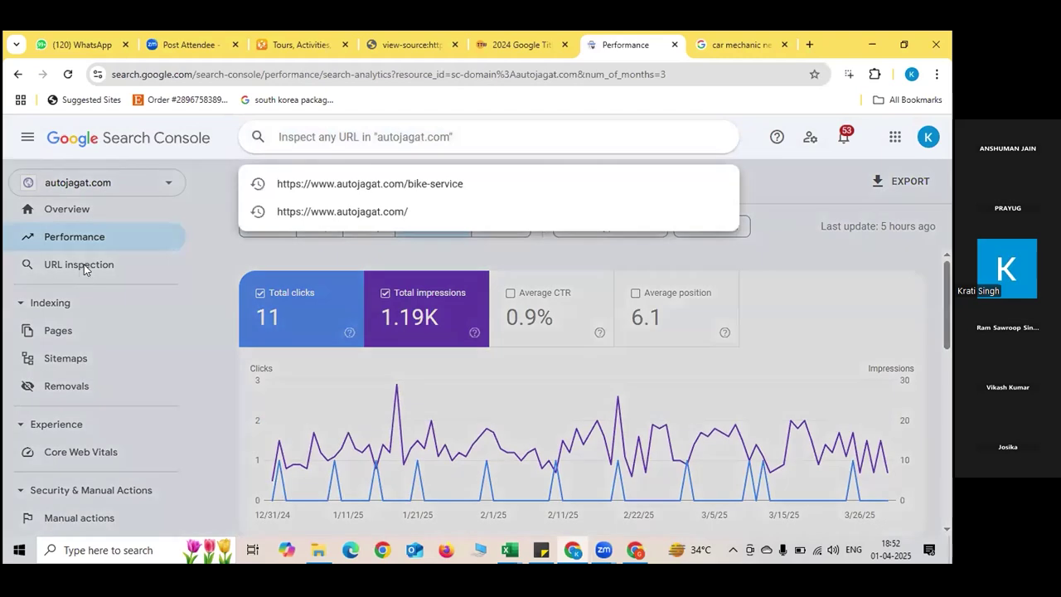
pyautogui.click(362, 213)
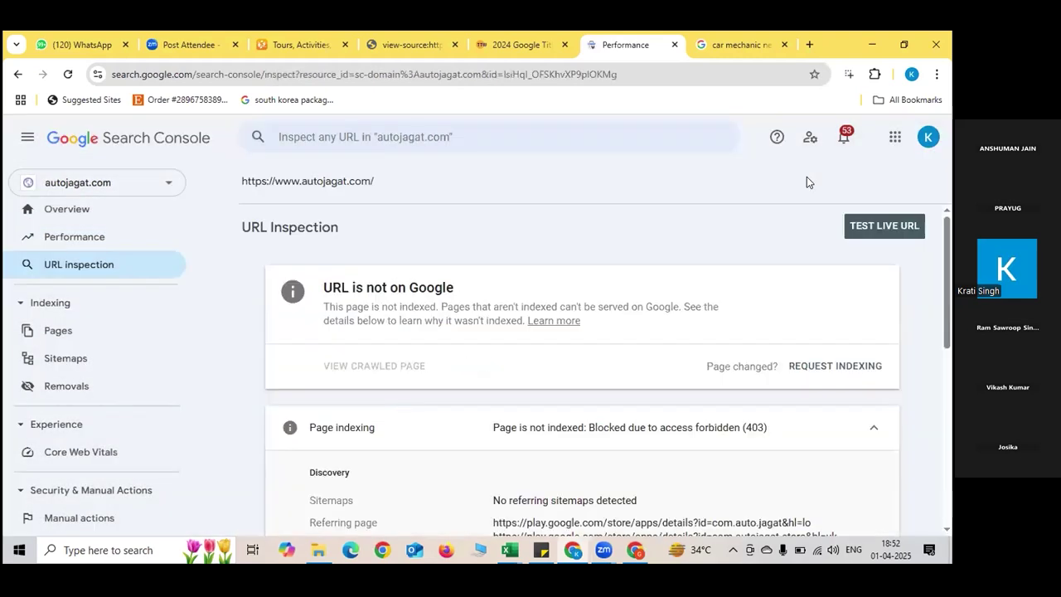
pyautogui.scroll(-3, 463, 216)
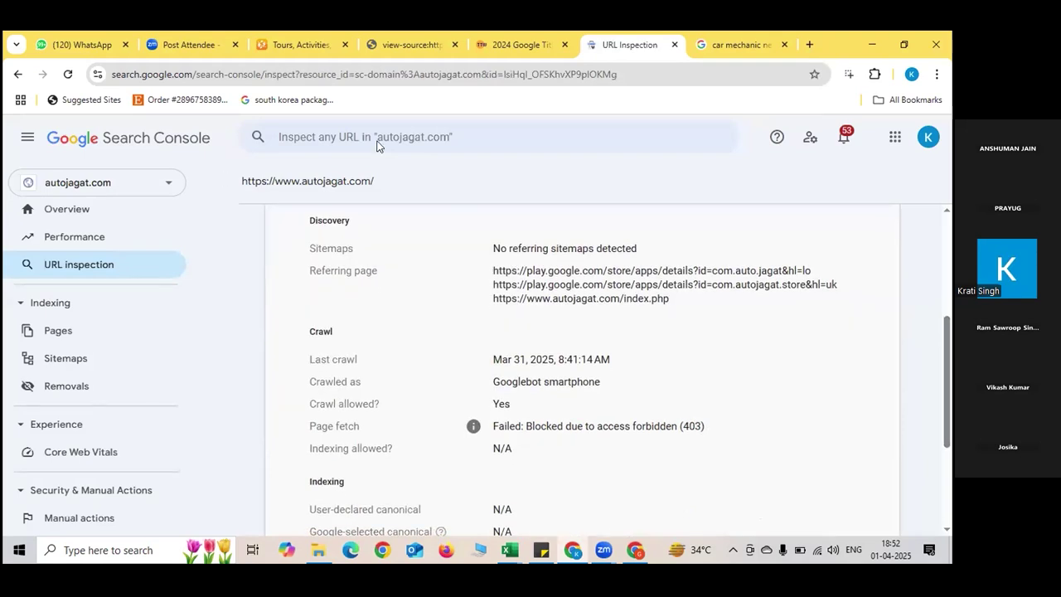
pyautogui.moveTo(308, 359); pyautogui.dragTo(623, 362)
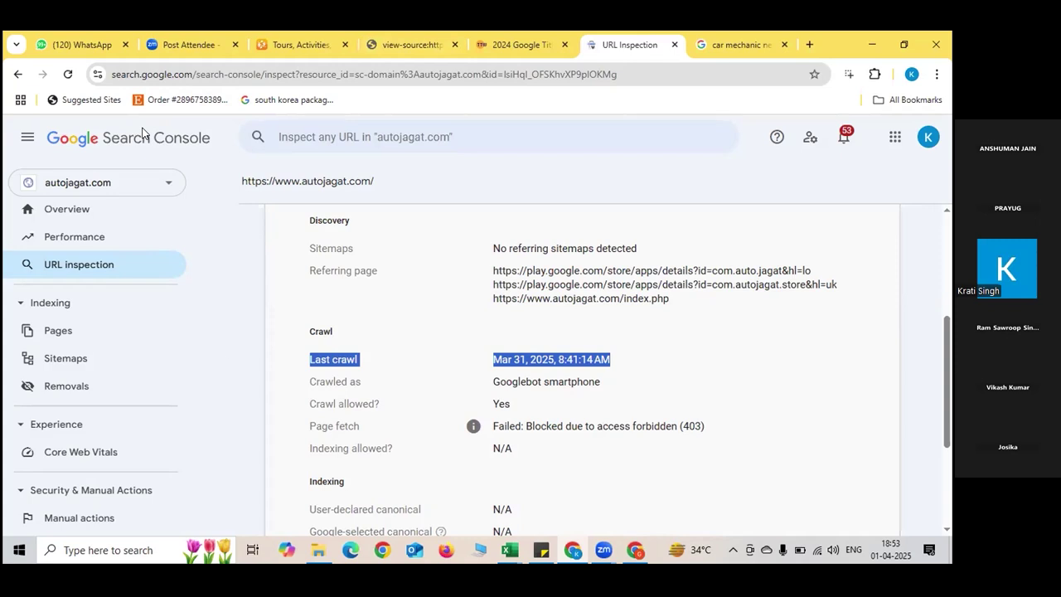
# Reopen the property's settings and review the Crawling and About sections.
pyautogui.scroll(-2, 133, 414)
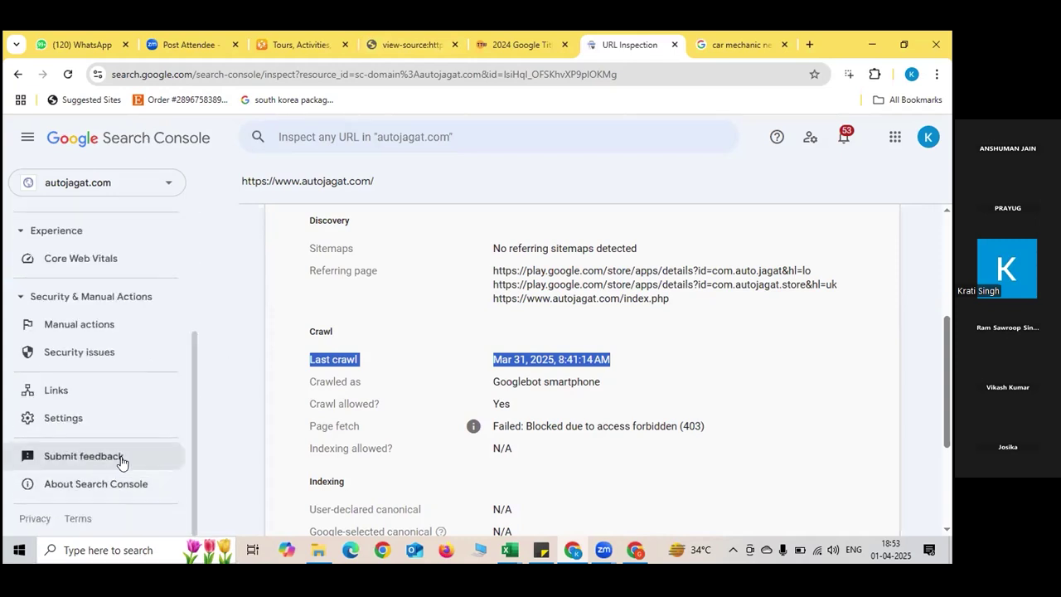
pyautogui.click(116, 423)
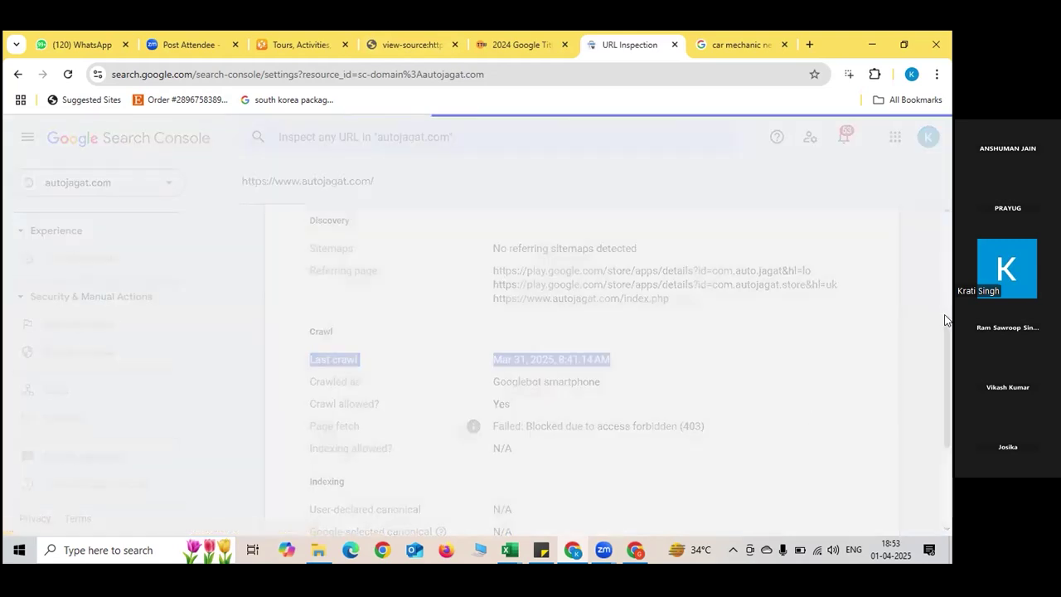
pyautogui.moveTo(950, 310); pyautogui.dragTo(951, 436)
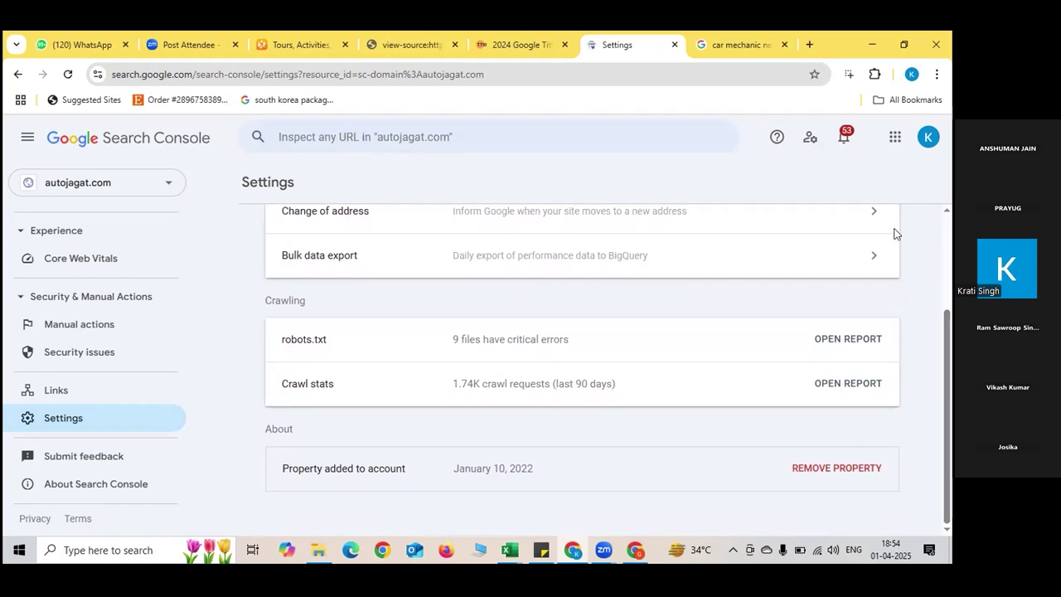
# Check the list of available properties and view the Bulk data export setup page.
pyautogui.click(149, 190)
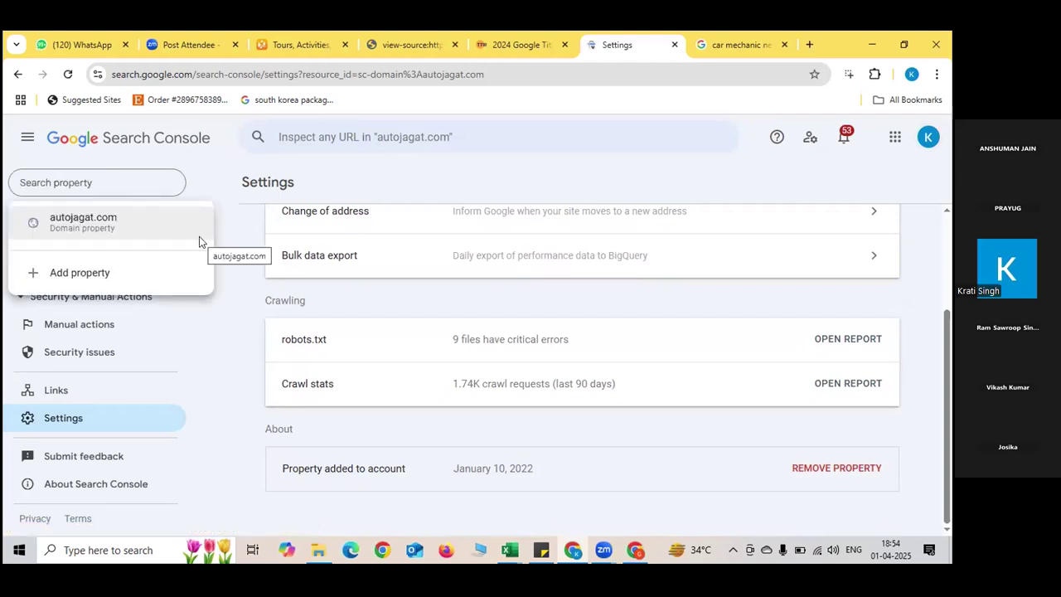
pyautogui.click(932, 238)
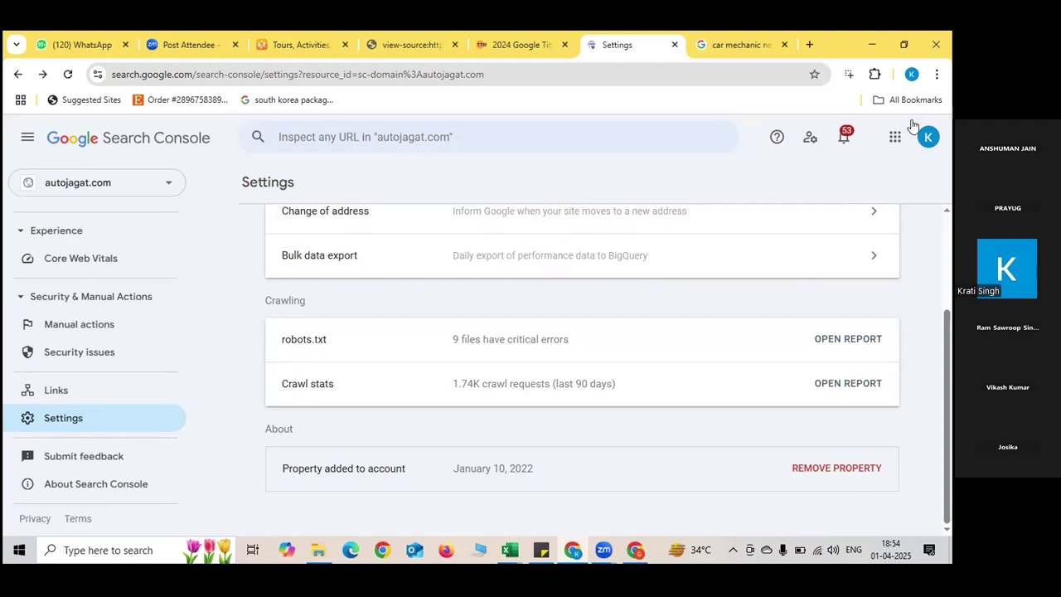
pyautogui.click(877, 264)
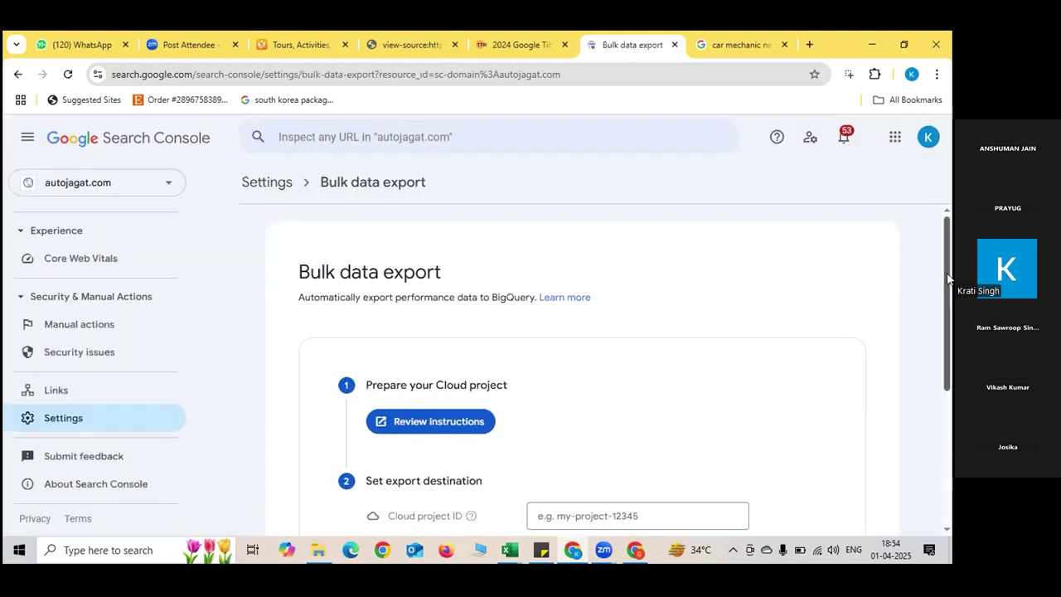
pyautogui.moveTo(950, 279); pyautogui.dragTo(943, 205)
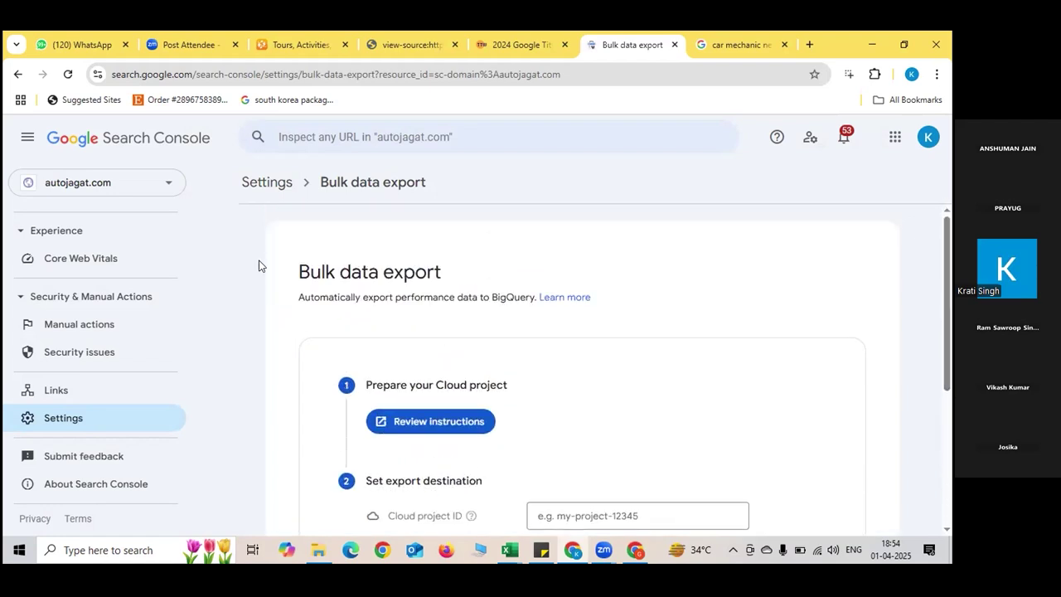
# Review the Links report through to the Top linking text section and close the Search Console tab.
pyautogui.click(130, 387)
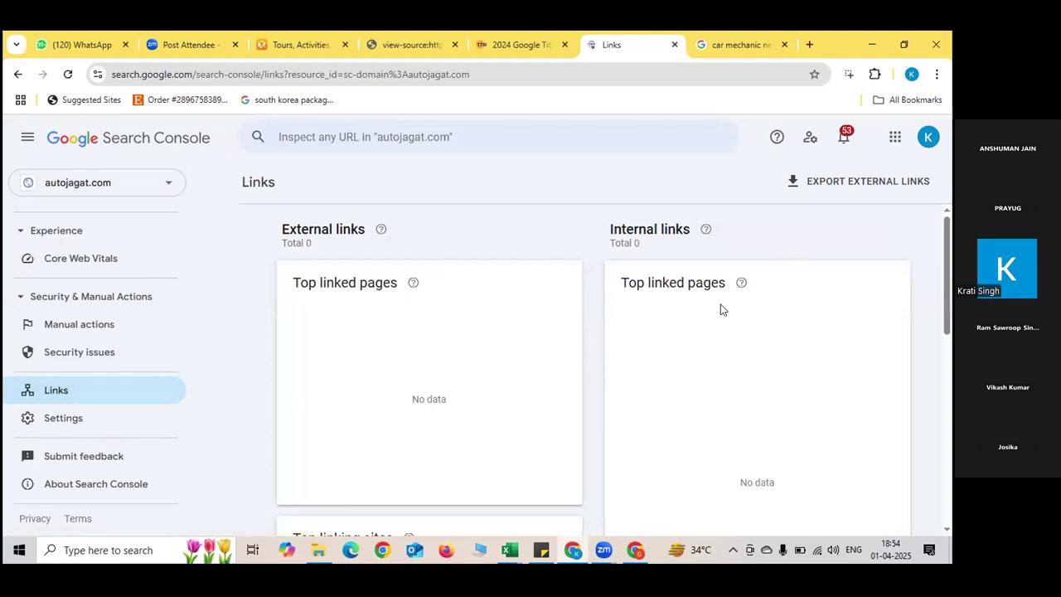
pyautogui.moveTo(946, 291); pyautogui.dragTo(950, 444)
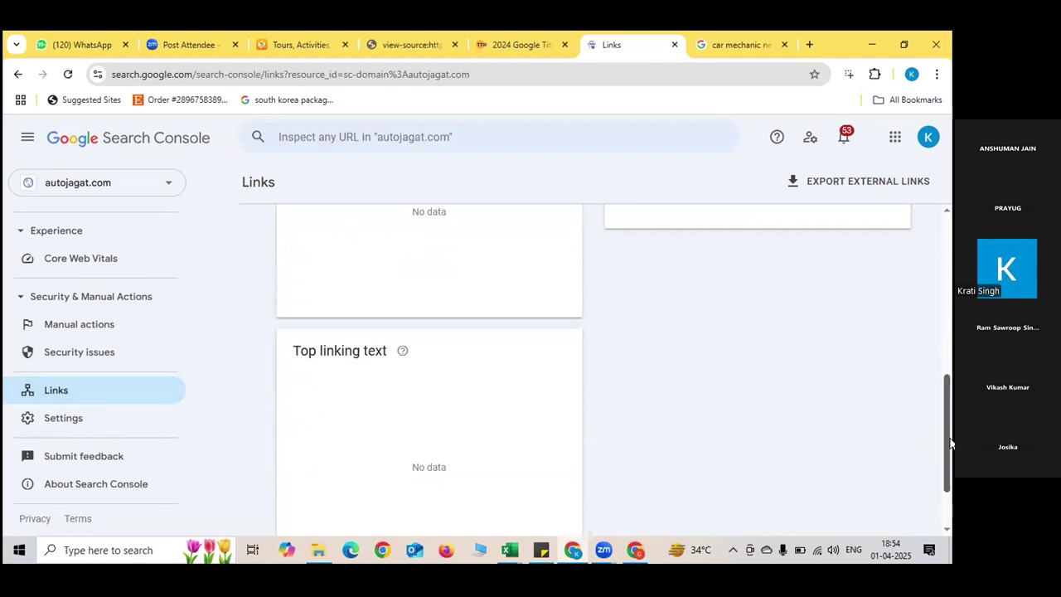
pyautogui.scroll(4, 928, 403)
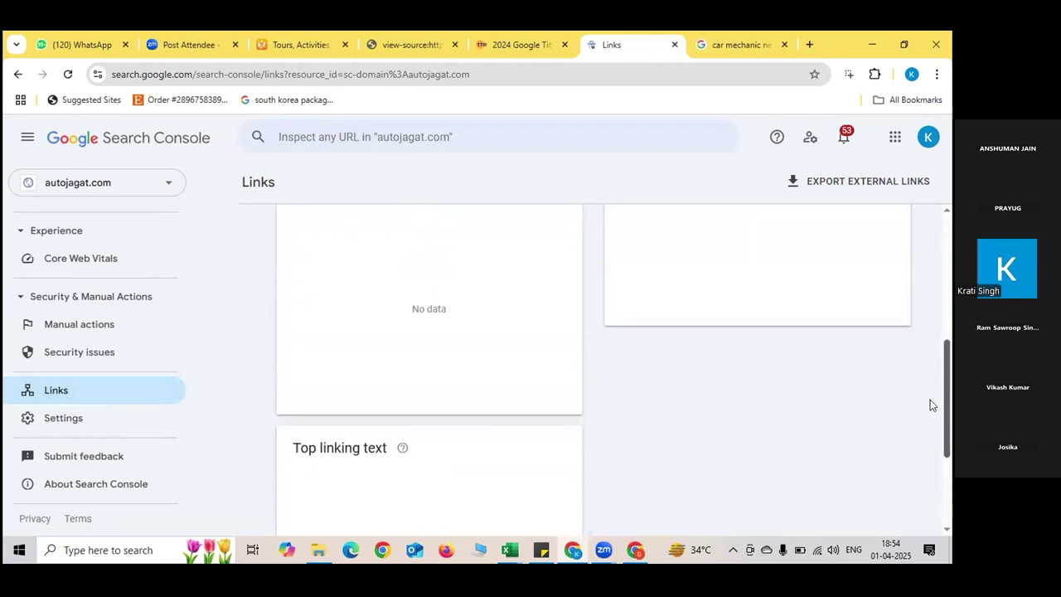
pyautogui.scroll(-5, 917, 331)
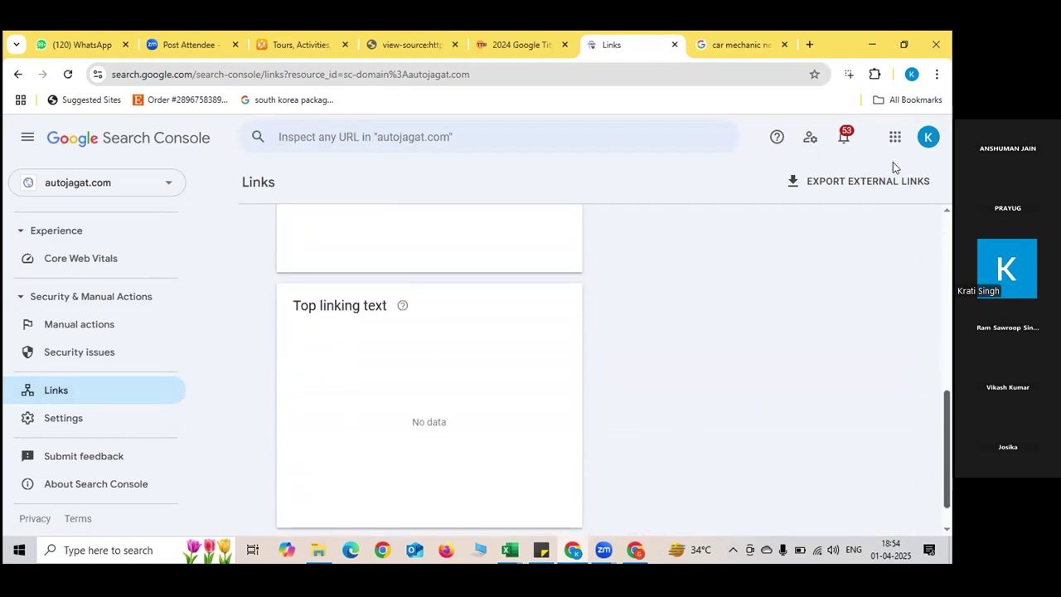
pyautogui.scroll(10, 893, 162)
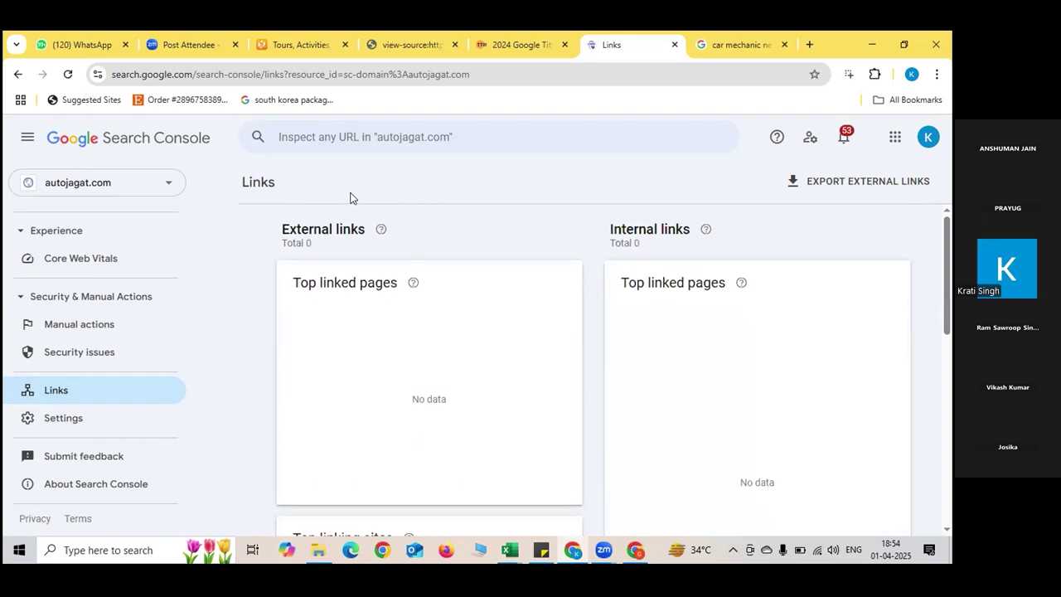
pyautogui.click(670, 47)
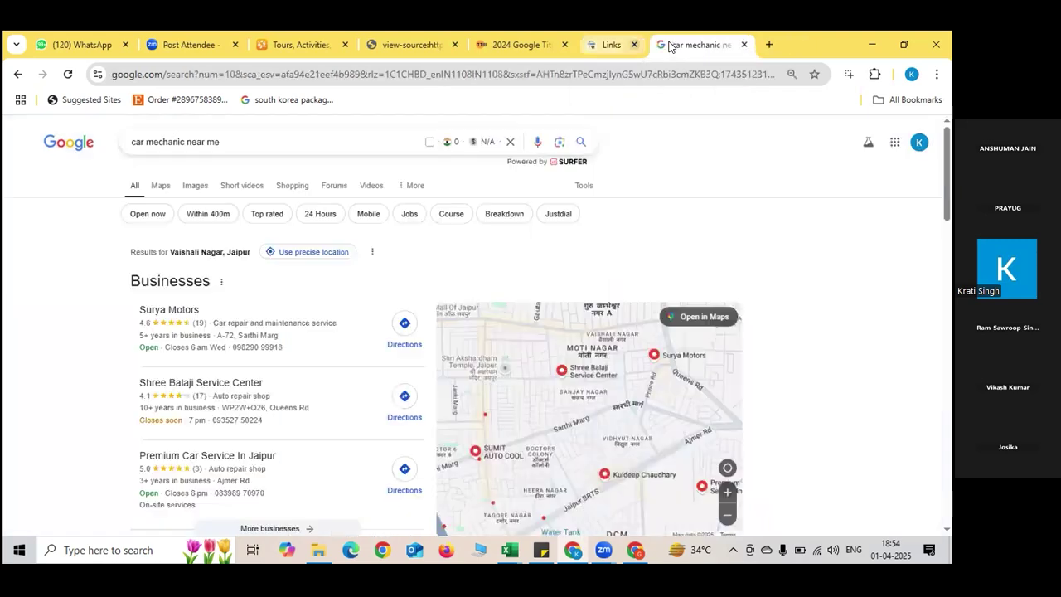